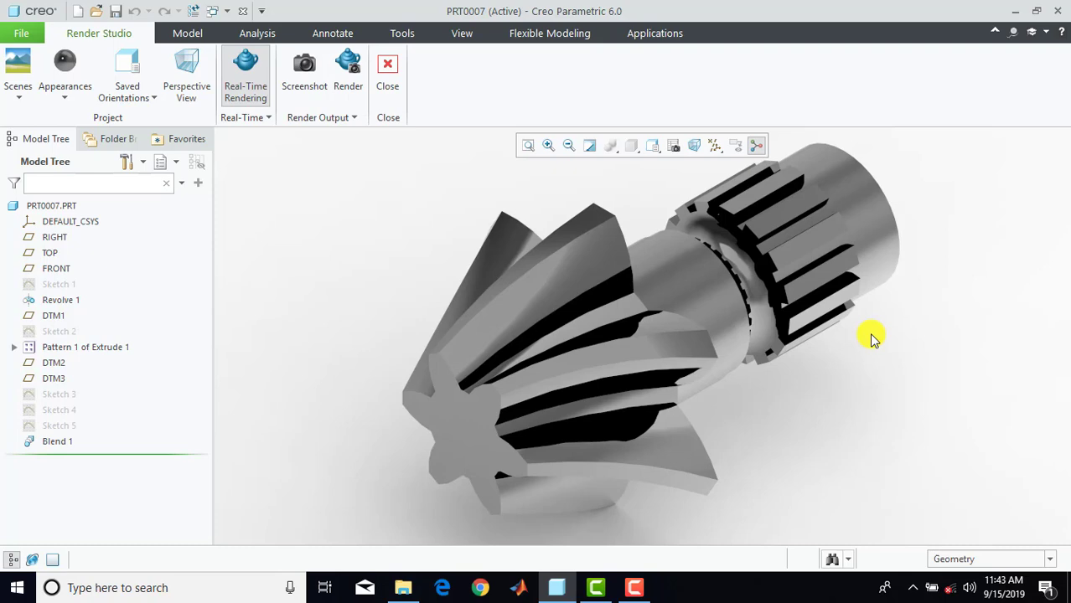
Close the rendered gear model and create a new solid part prt0008 from the solid_part_mmks template.
click(390, 84)
click(248, 13)
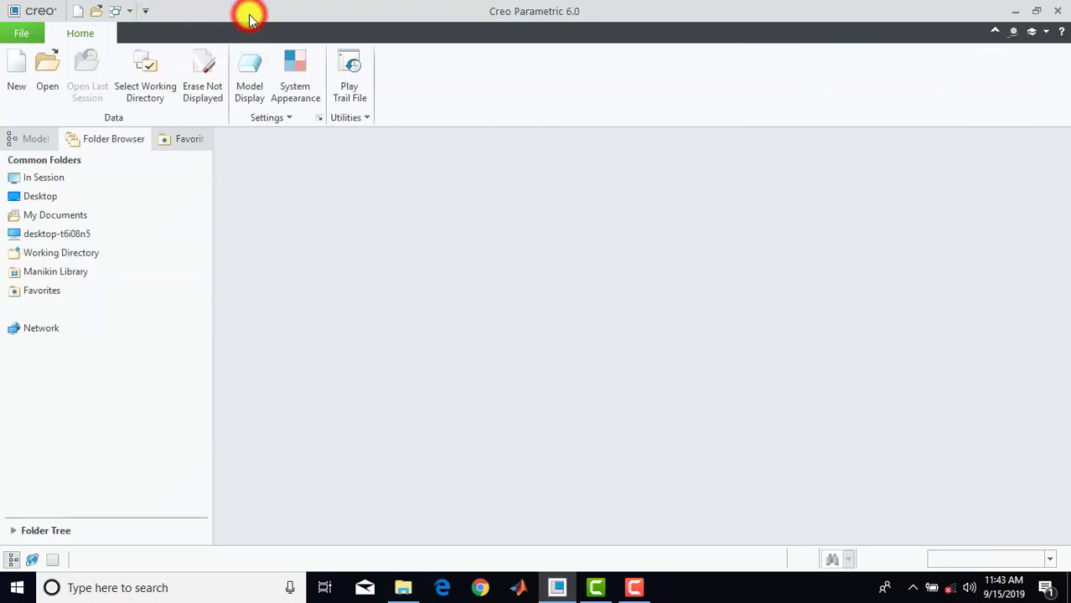
click(25, 60)
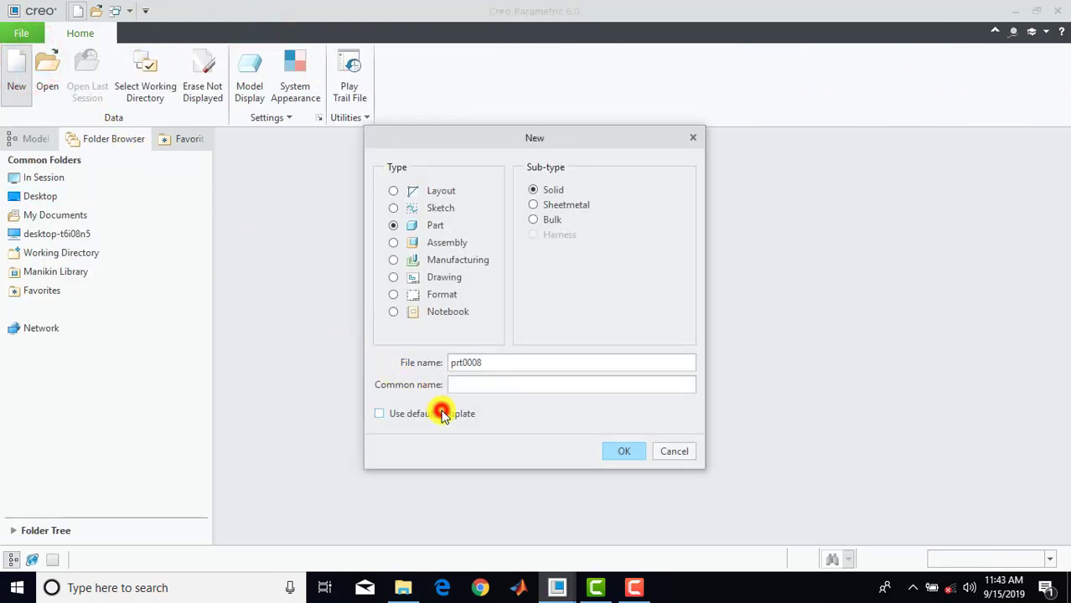
click(623, 450)
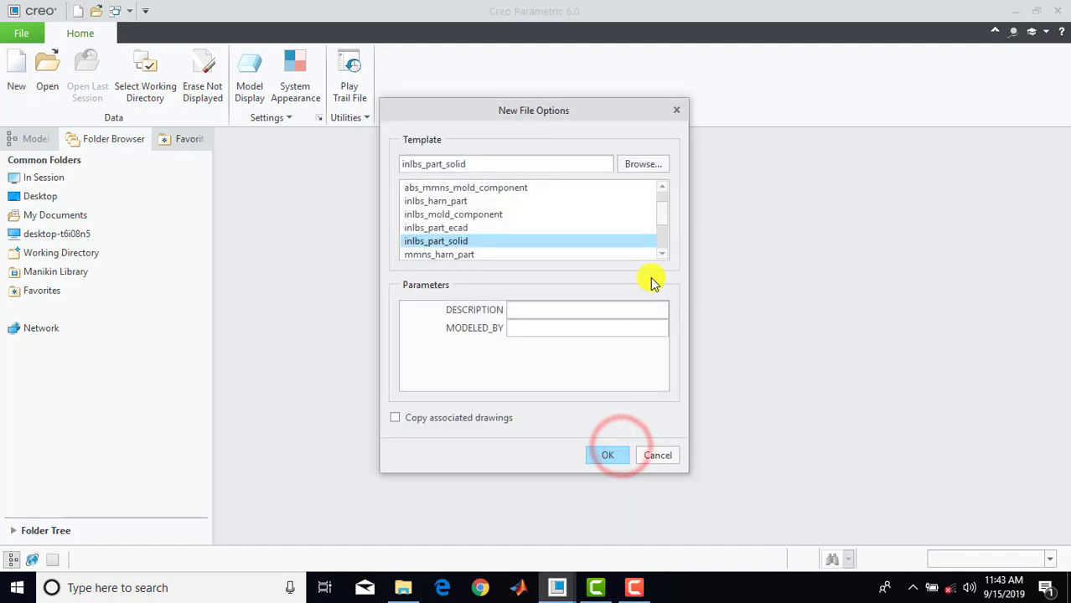
drag(662, 205, 658, 241)
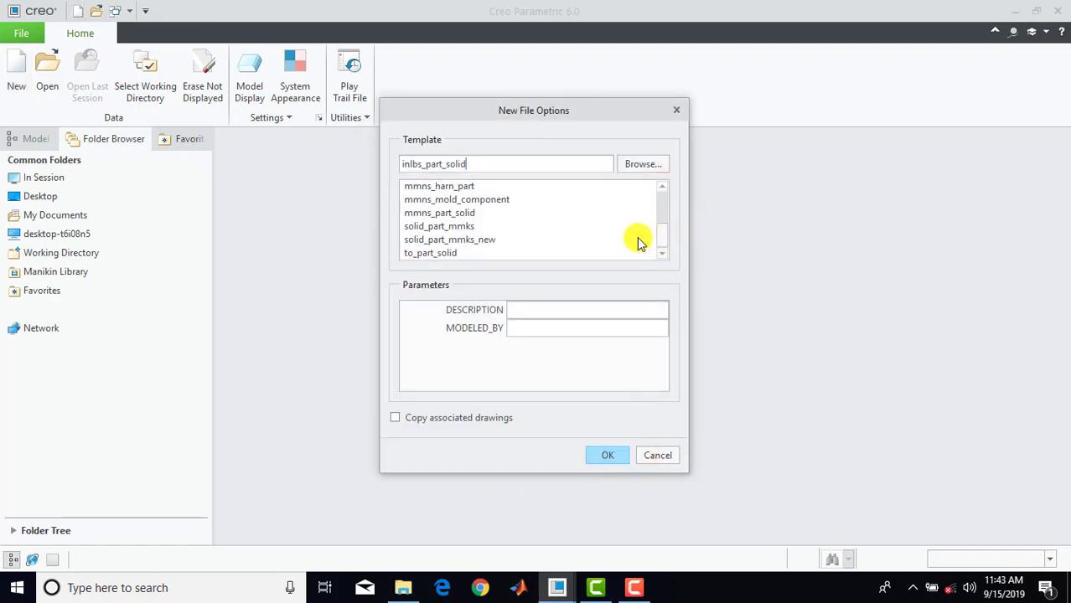
click(444, 226)
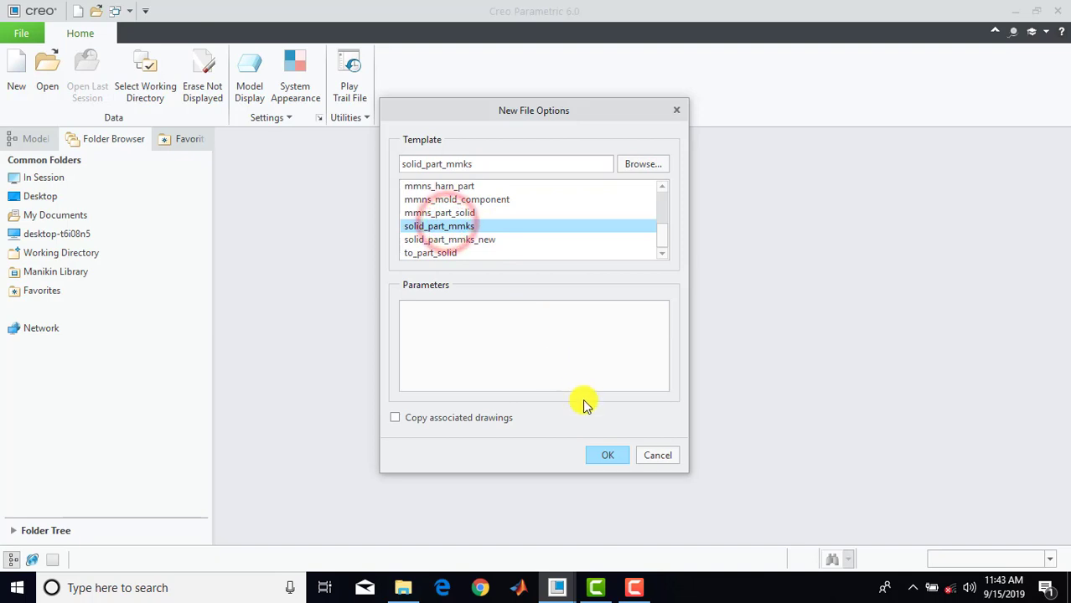
click(614, 456)
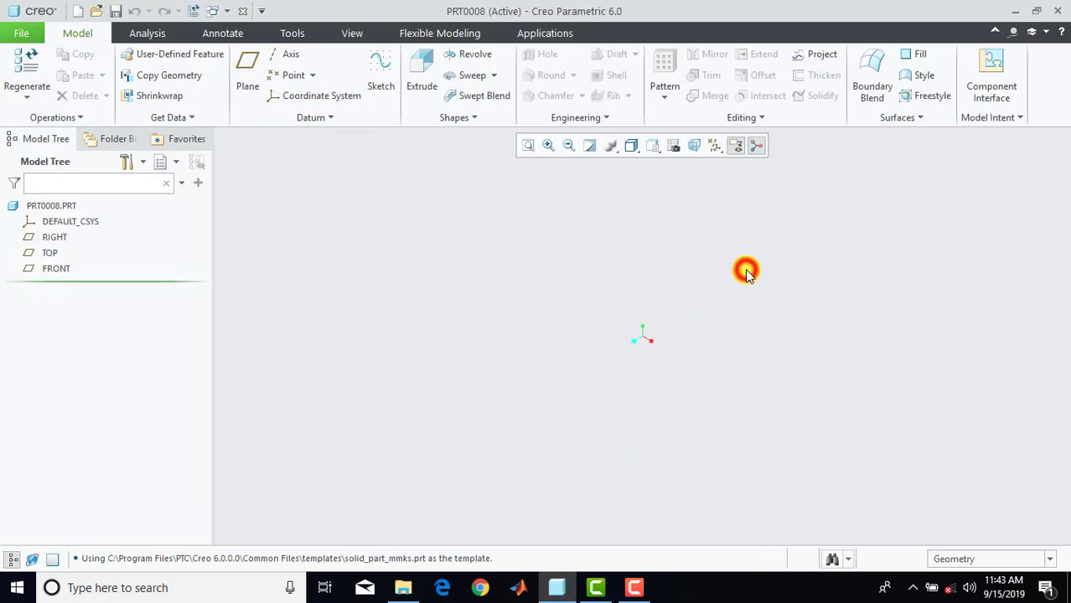
Turn on the display of all datum axes, points, coordinate systems and planes.
click(714, 147)
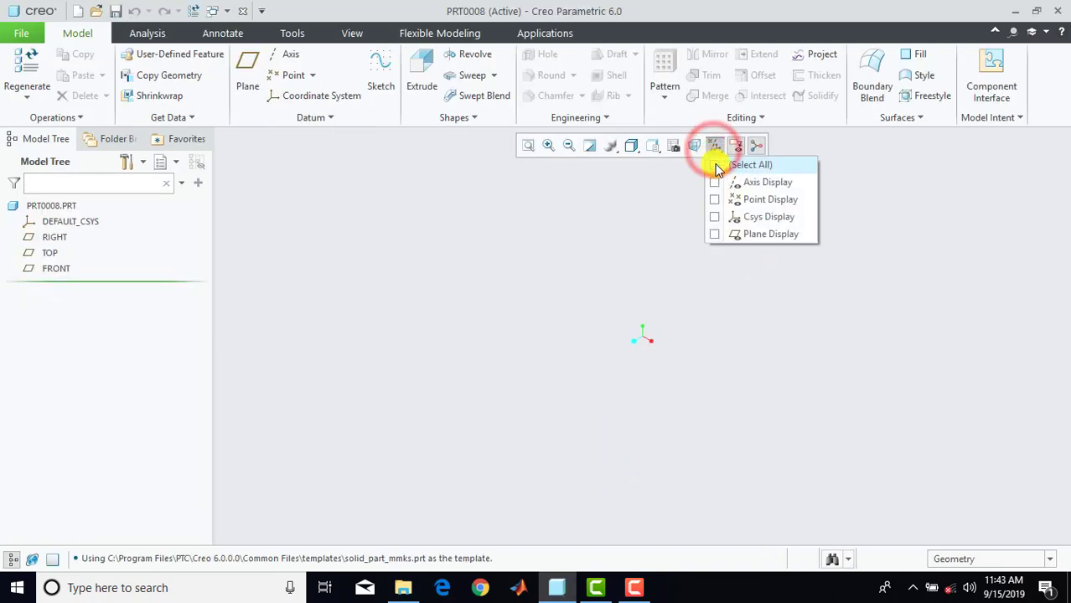
click(718, 166)
click(754, 285)
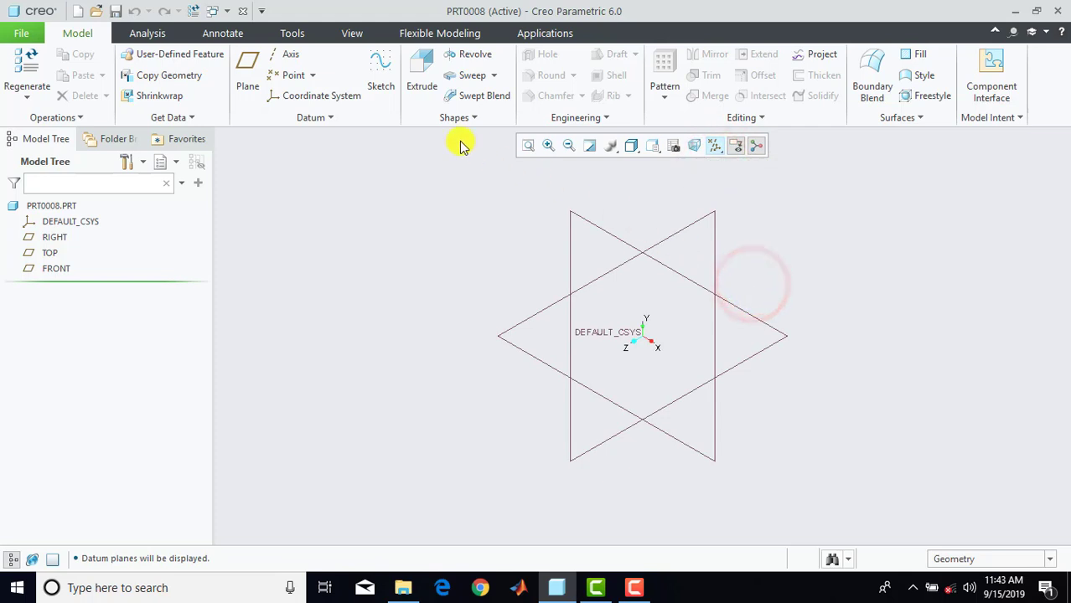
Start a sketch on the RIGHT plane with TOP as the top reference, and orient the view to the sketch plane.
click(369, 80)
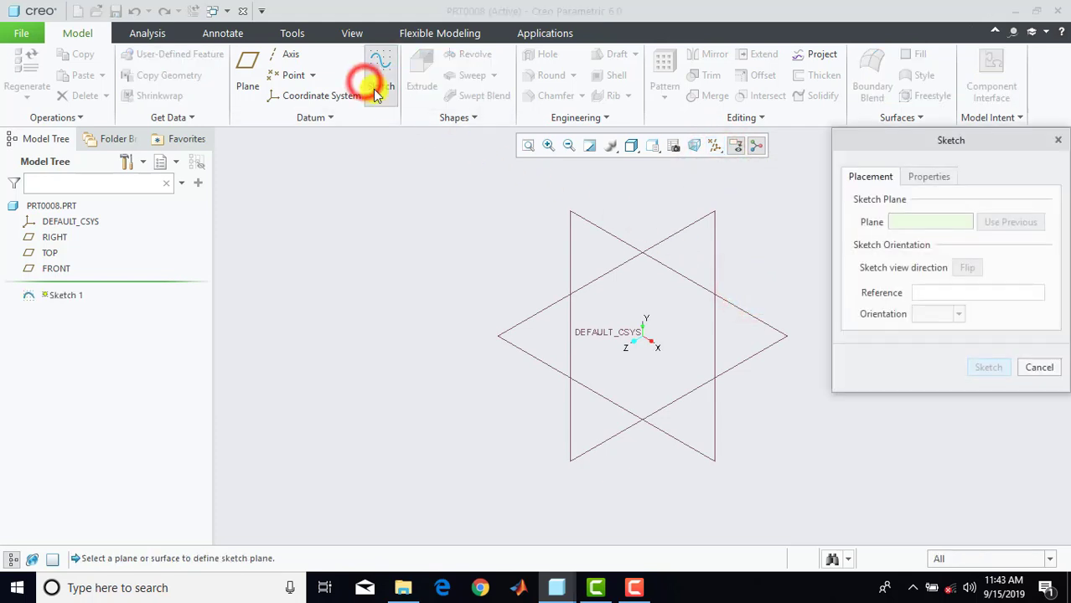
click(613, 274)
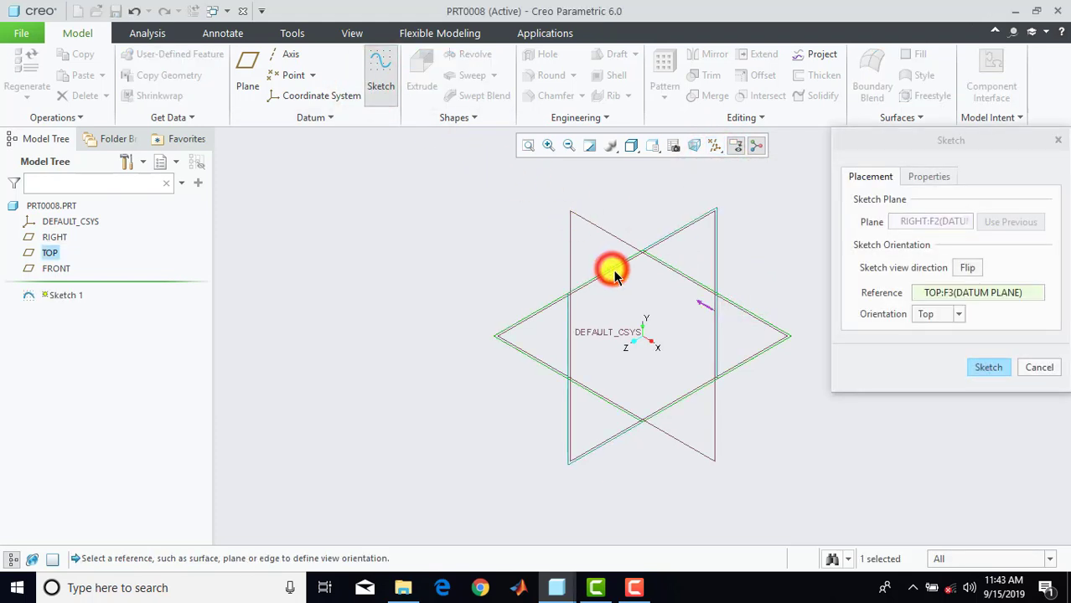
click(978, 367)
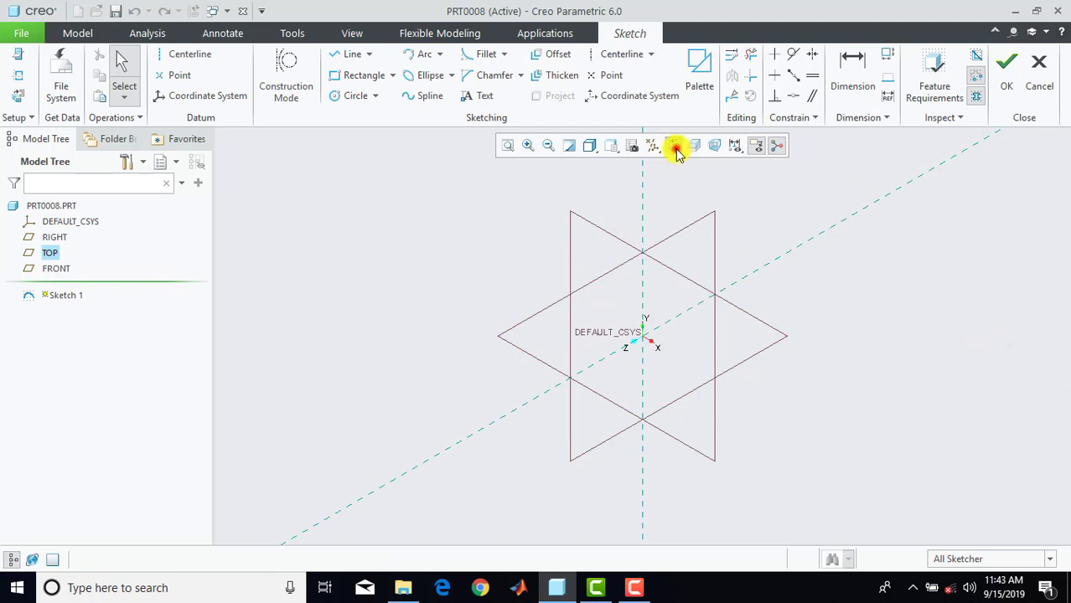
click(675, 148)
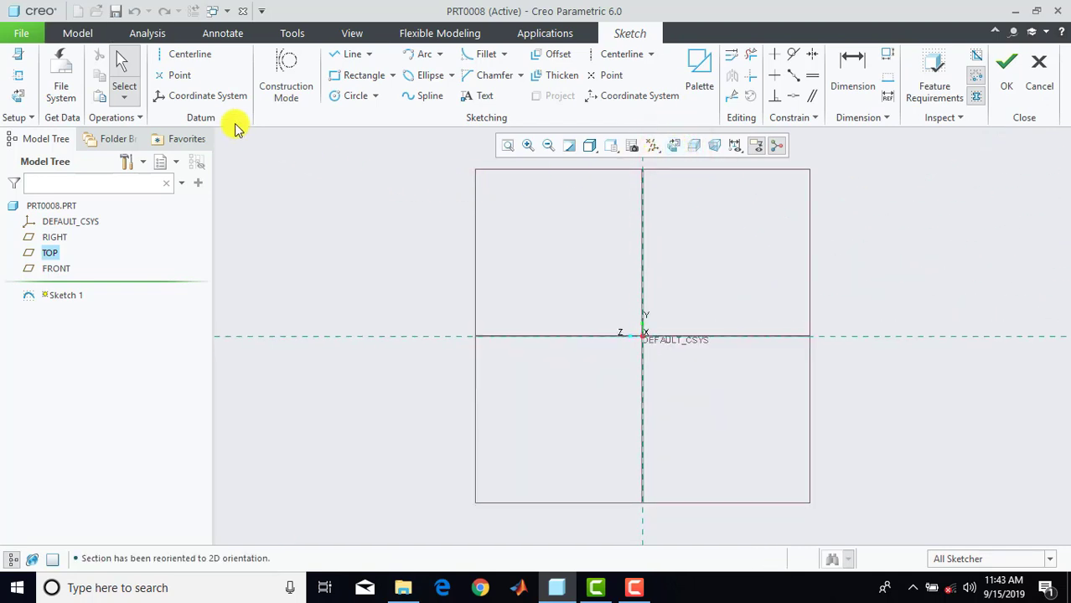
Place a horizontal datum centerline through the origin along the horizontal reference.
click(182, 53)
click(421, 338)
click(432, 336)
middle_click(432, 336)
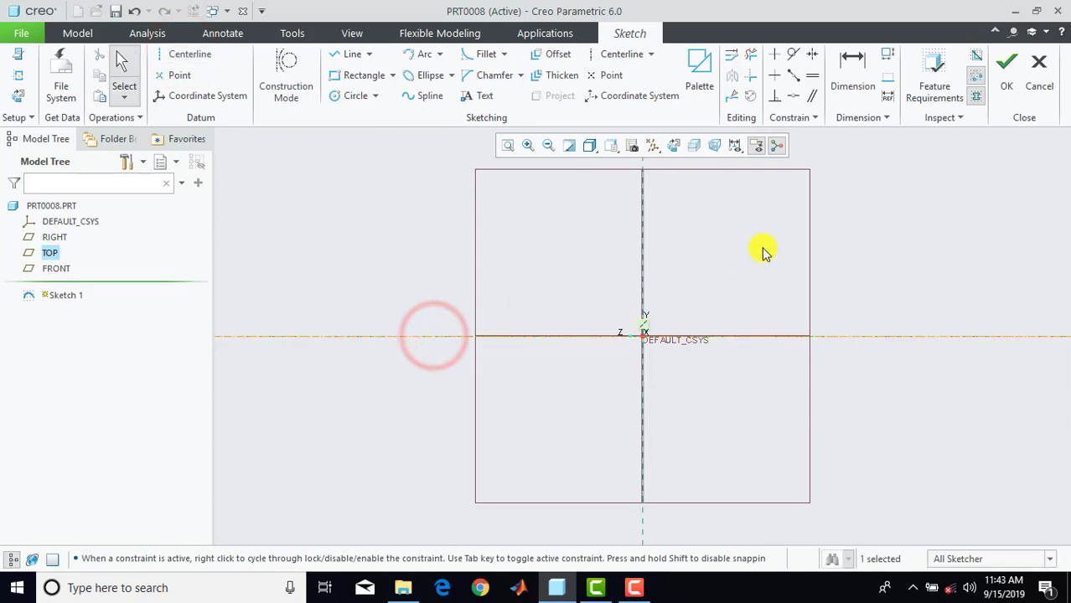
Sketch an open stepped line chain from the origin: up about 168 mm, across 30, down 18, across 118, down 39, across 57.
scroll(764, 251, down, 2)
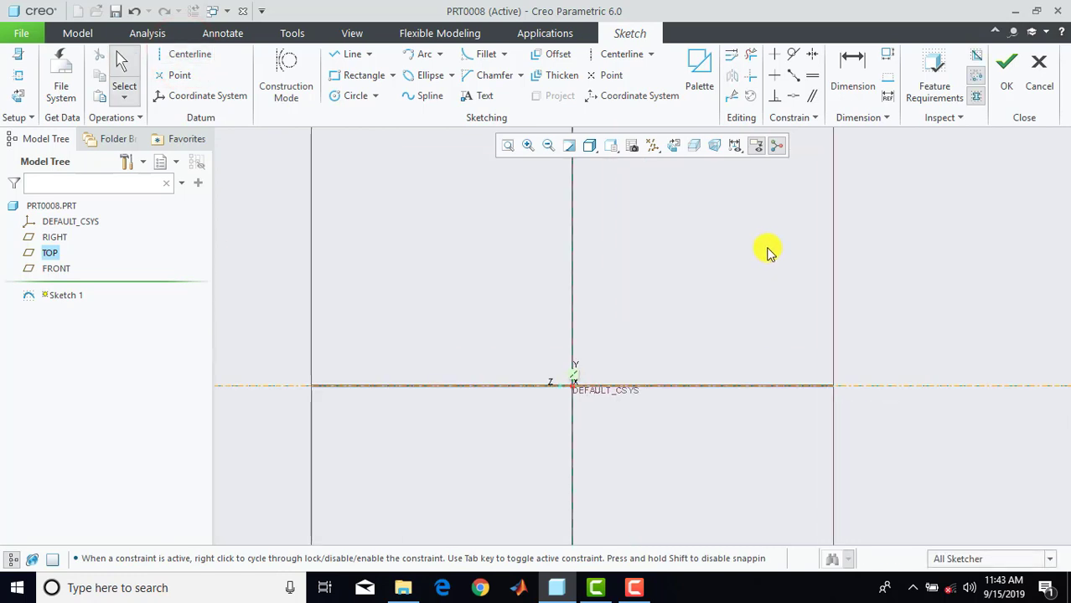
click(342, 55)
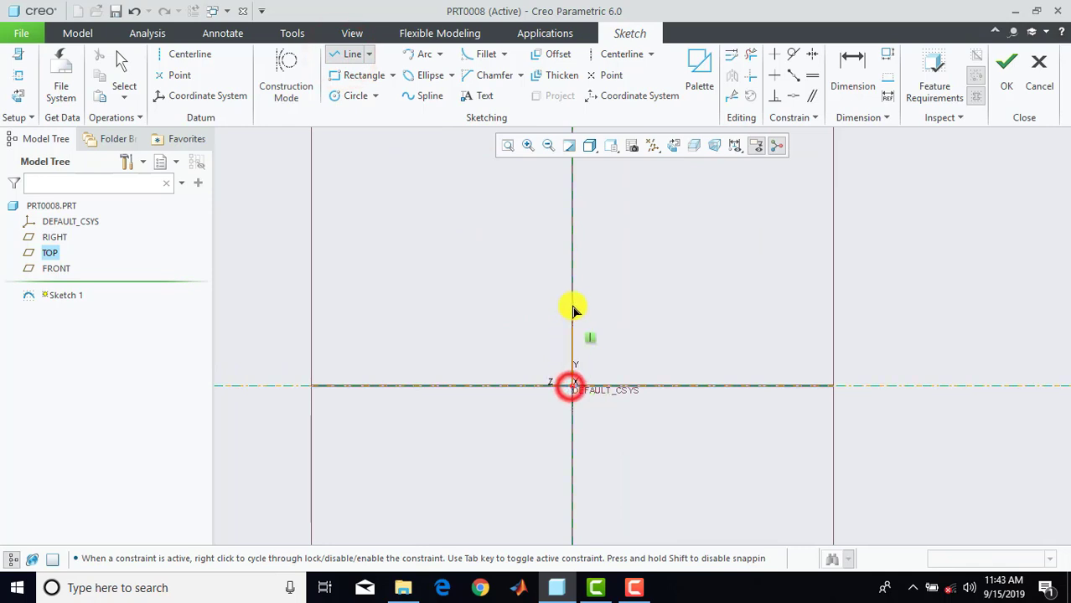
click(571, 215)
click(602, 215)
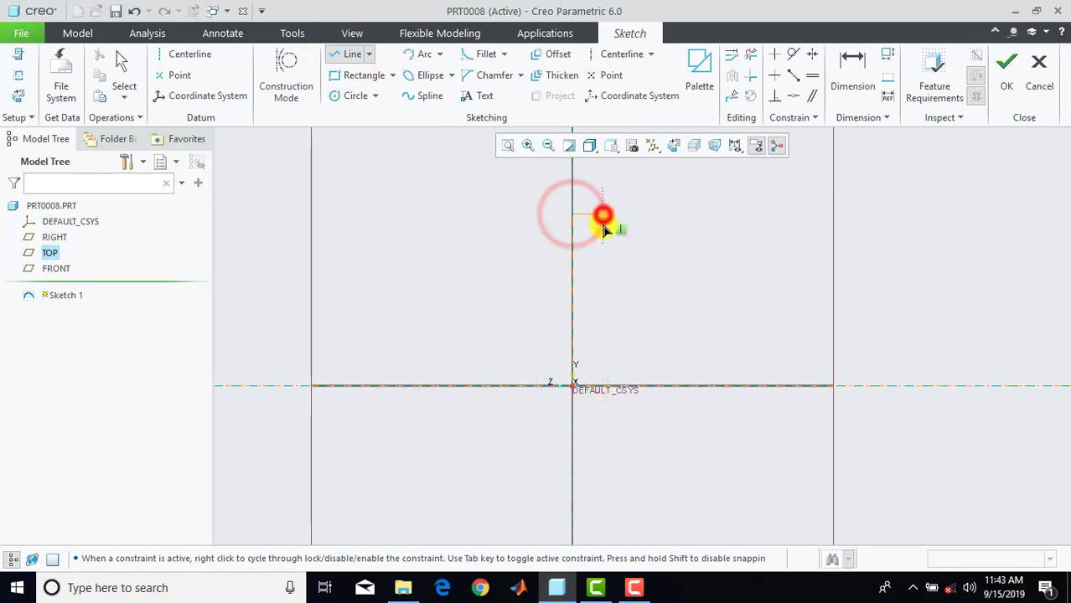
click(603, 232)
click(724, 234)
click(726, 273)
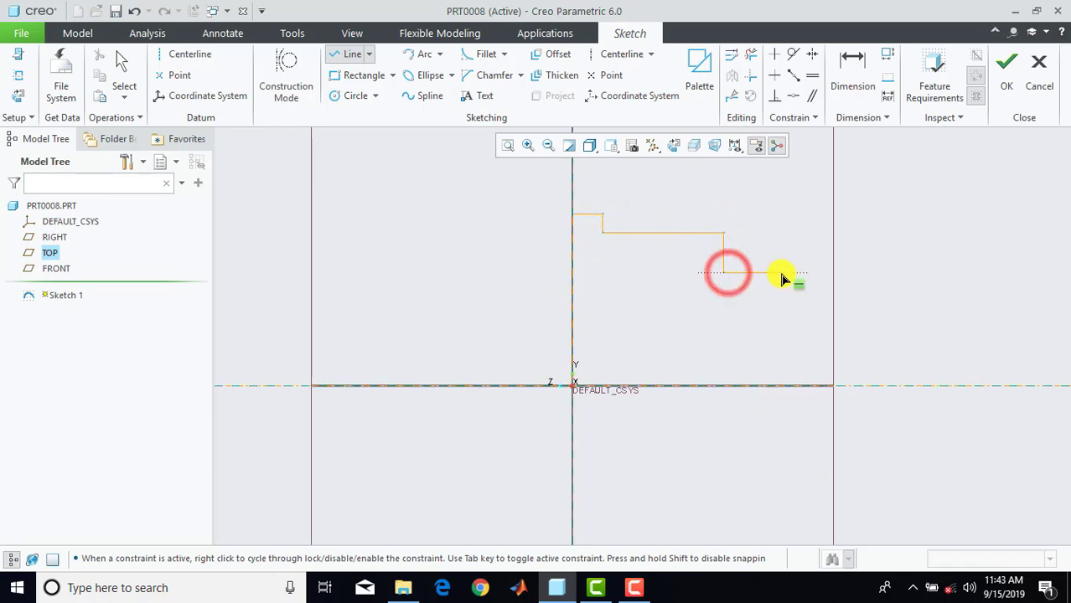
click(781, 274)
middle_click(766, 210)
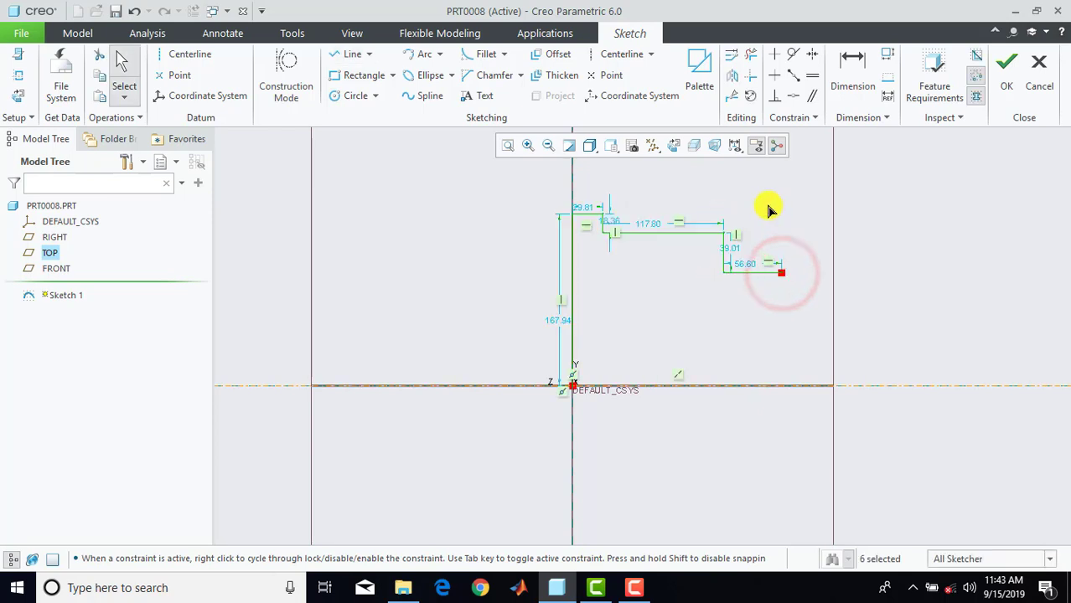
Set the stepped profile's three horizontal segments, starting at the vertical reference, to 5, 46 and 10 mm.
scroll(770, 211, down, 3)
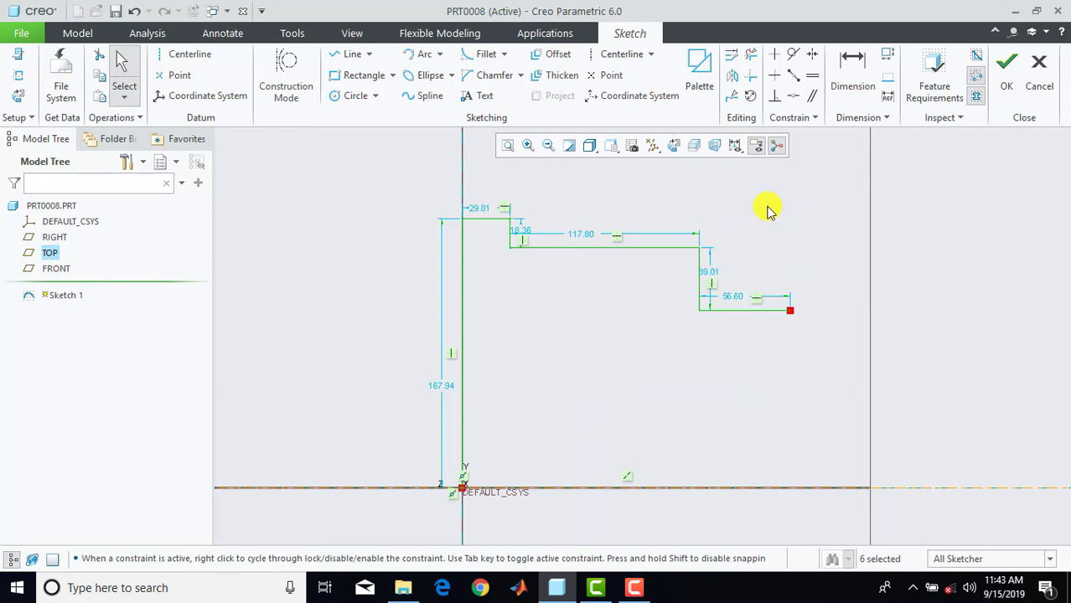
double_click(483, 211)
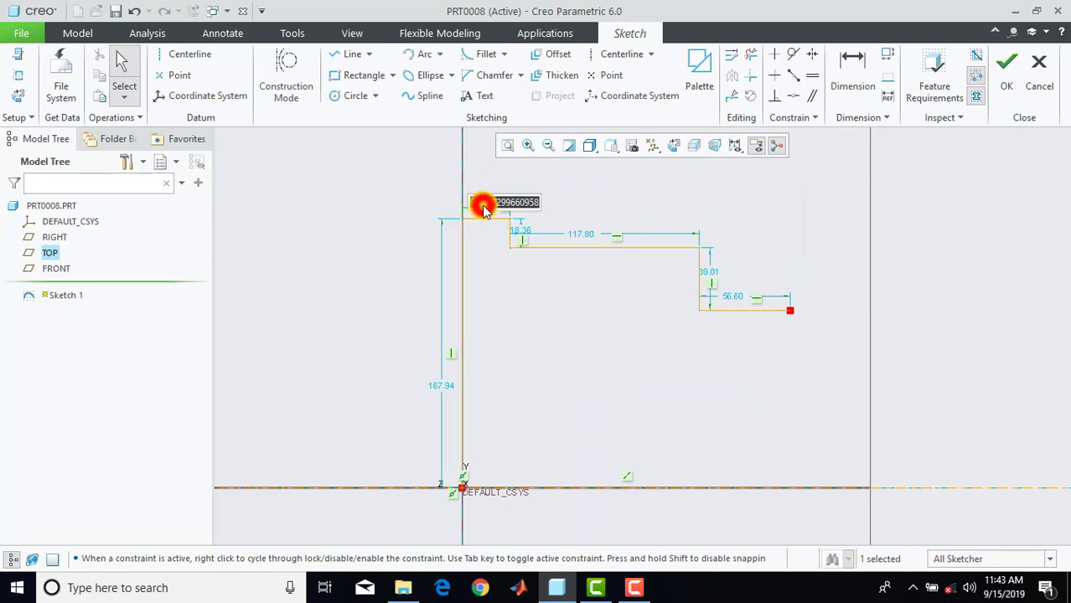
text(5)
key(Return)
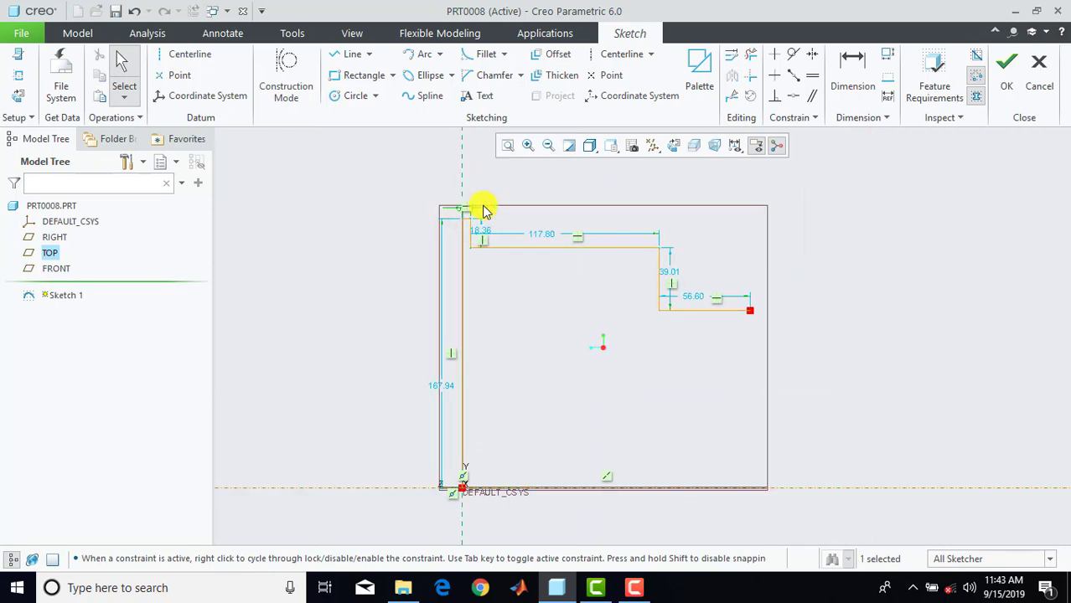
double_click(544, 233)
text(40)
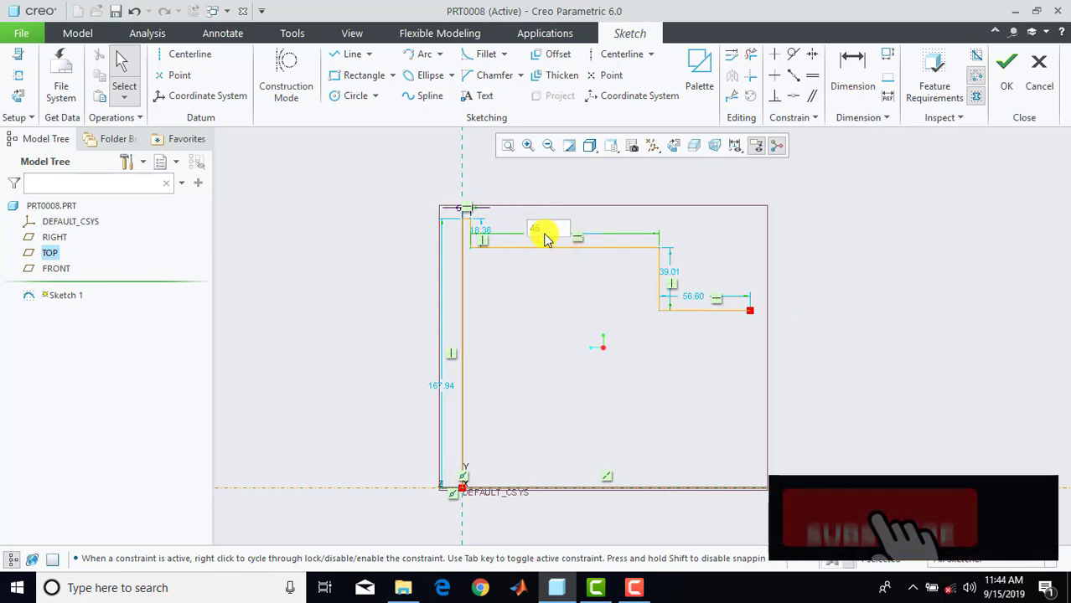
key(Return)
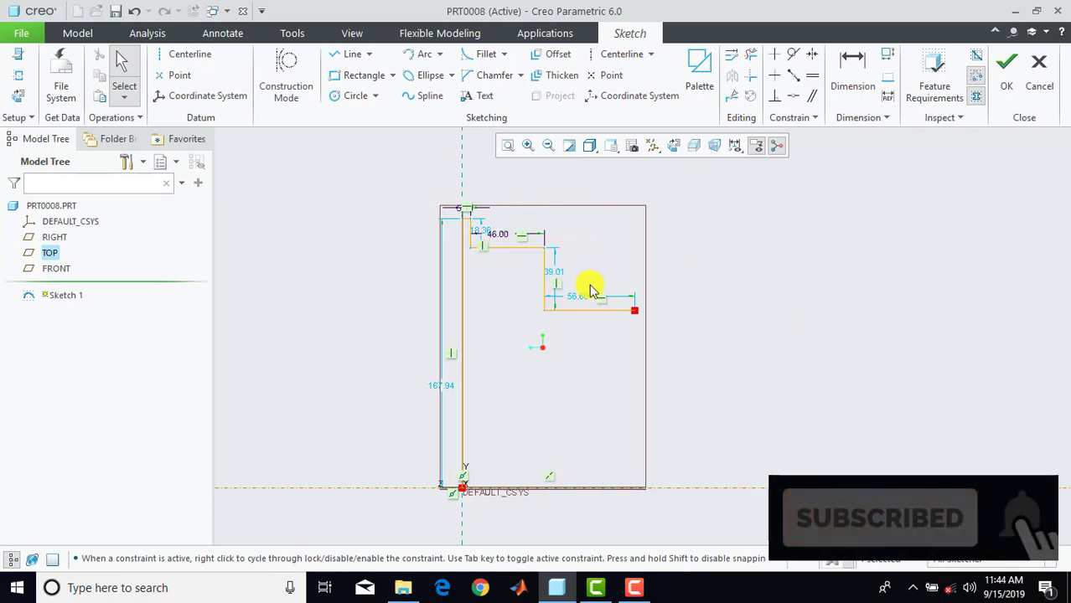
double_click(584, 300)
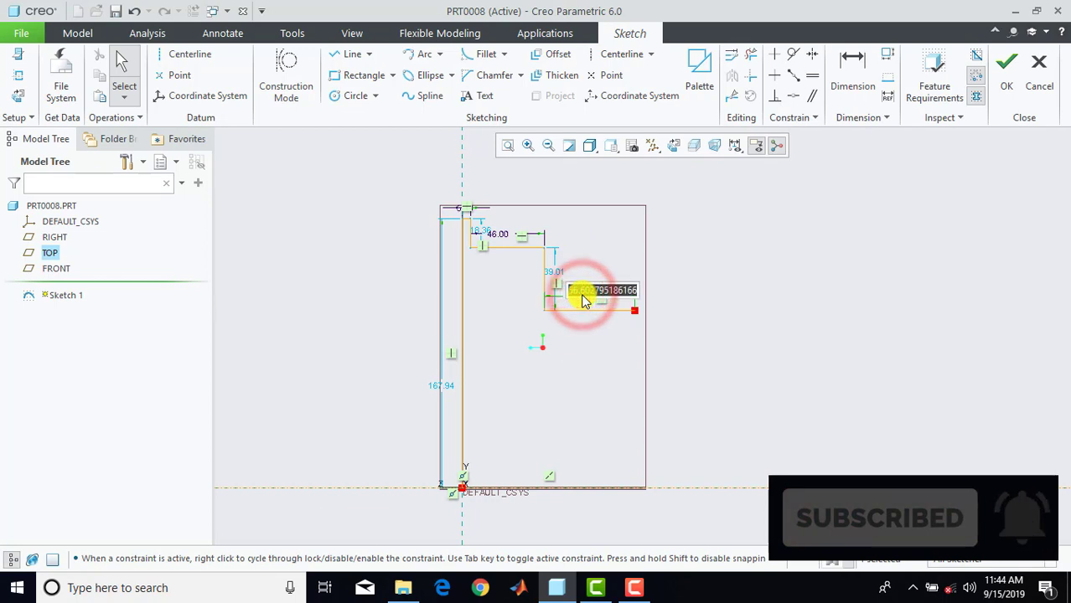
text(10)
key(Return)
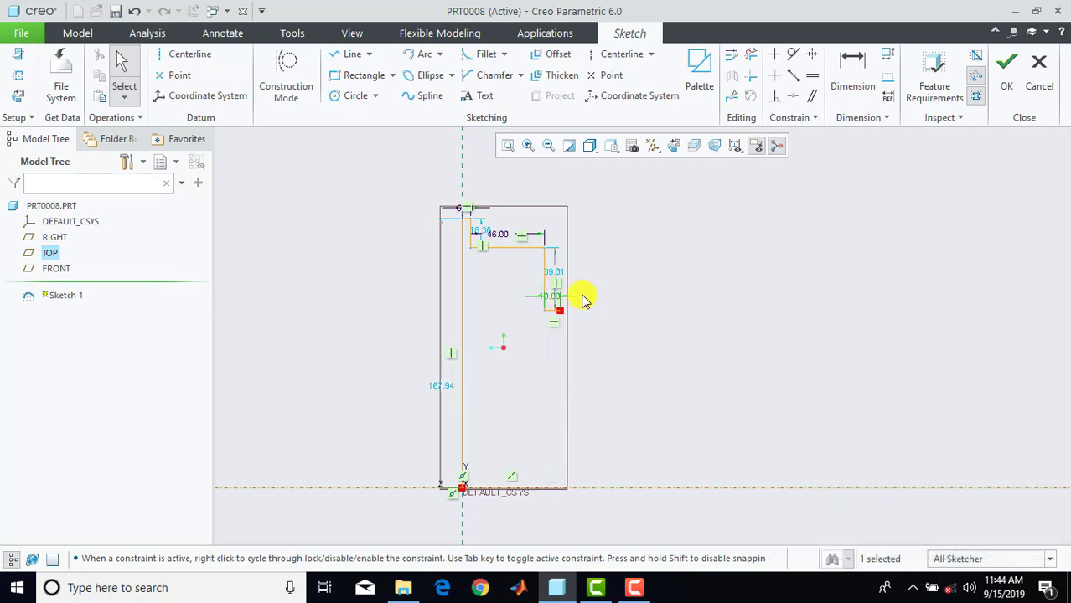
Set the profile's outer vertical step to 1 mm and the step beside the 5 mm segment to 6 mm.
scroll(513, 237, down, 1)
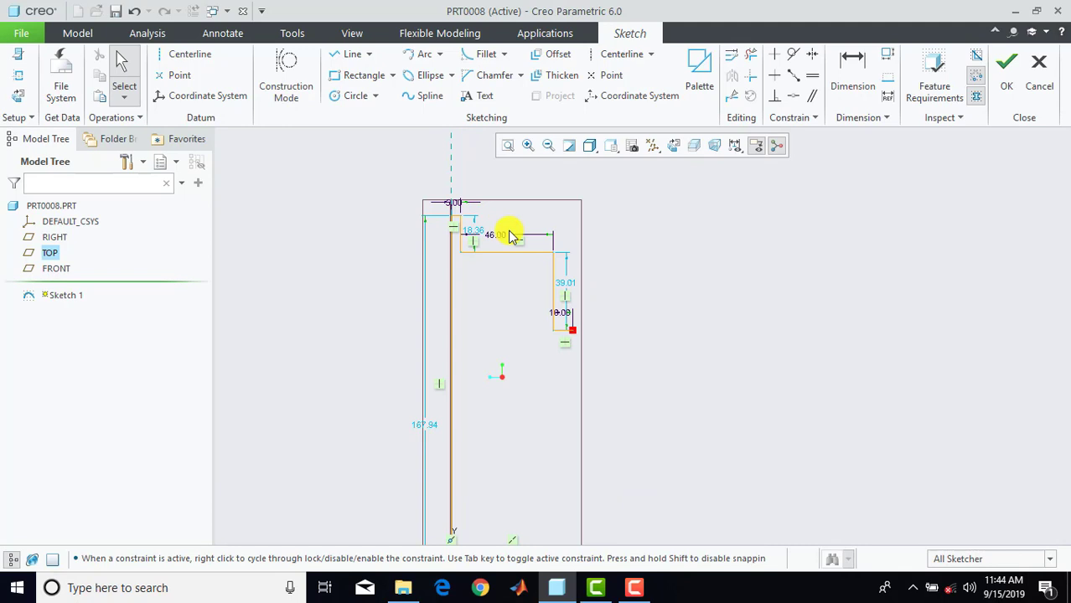
scroll(461, 354, up, 1)
shift+middle_drag(471, 351, 491, 311)
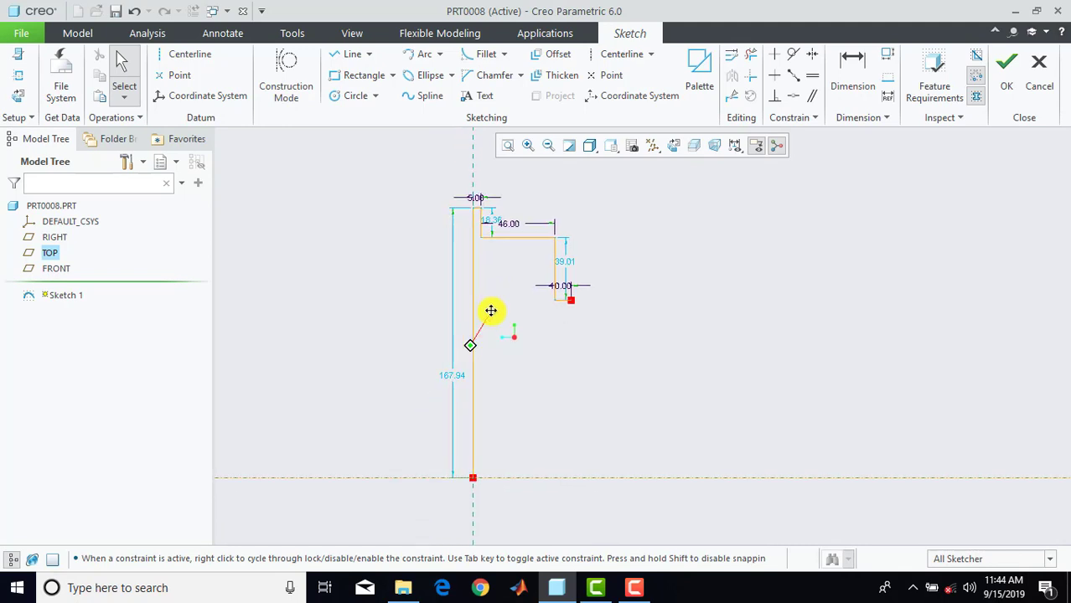
double_click(568, 266)
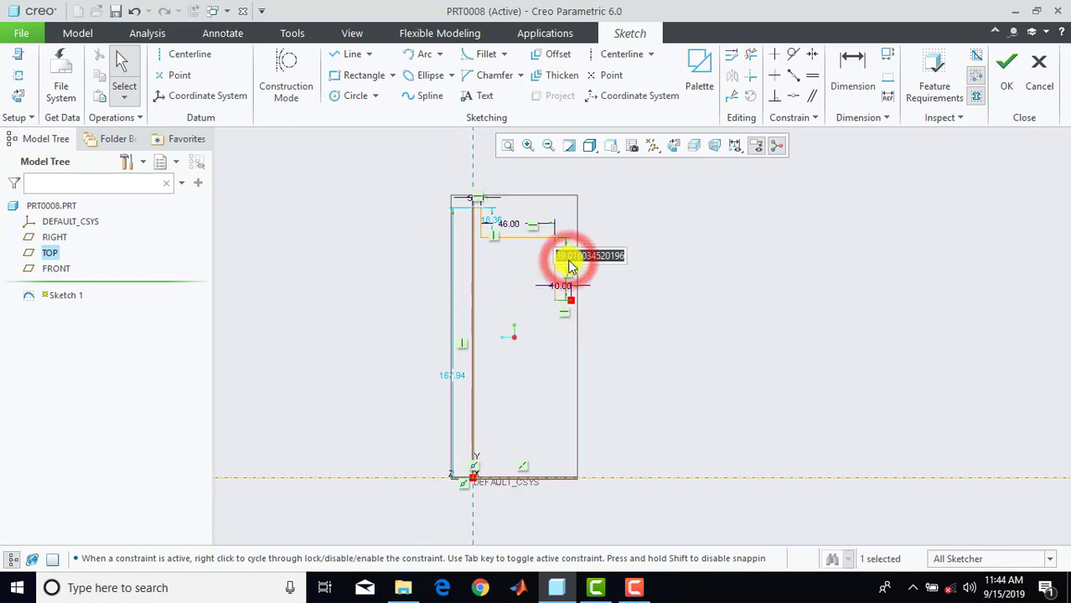
key(Return)
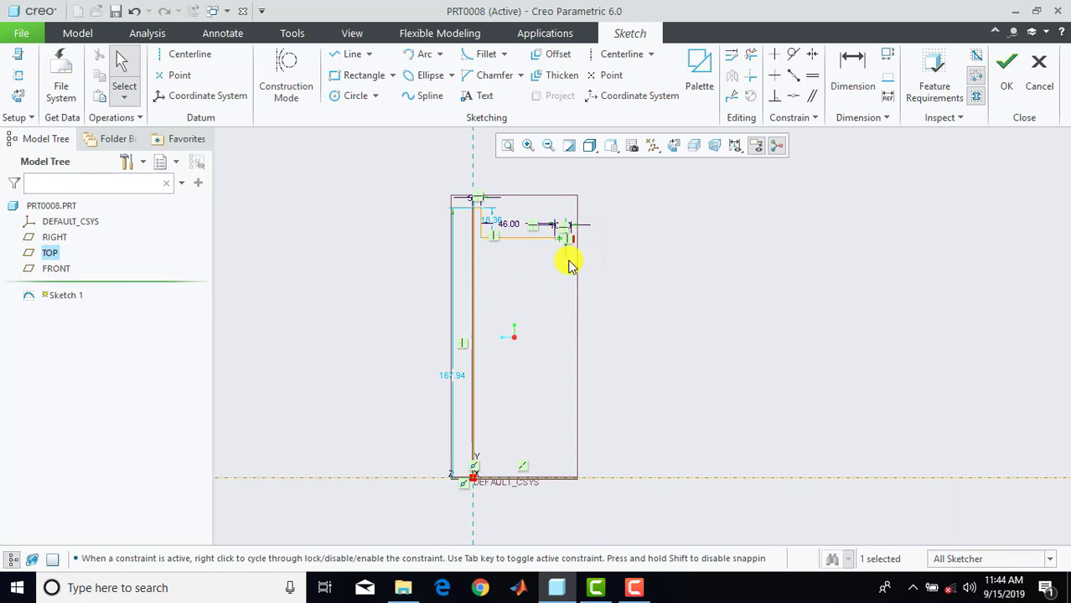
scroll(499, 226, down, 4)
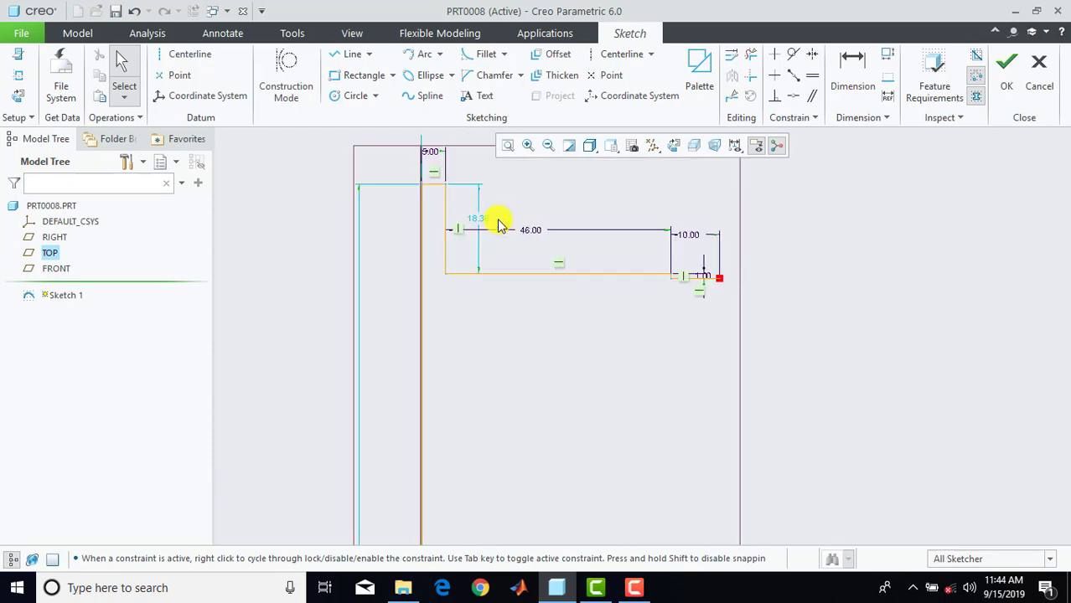
double_click(483, 224)
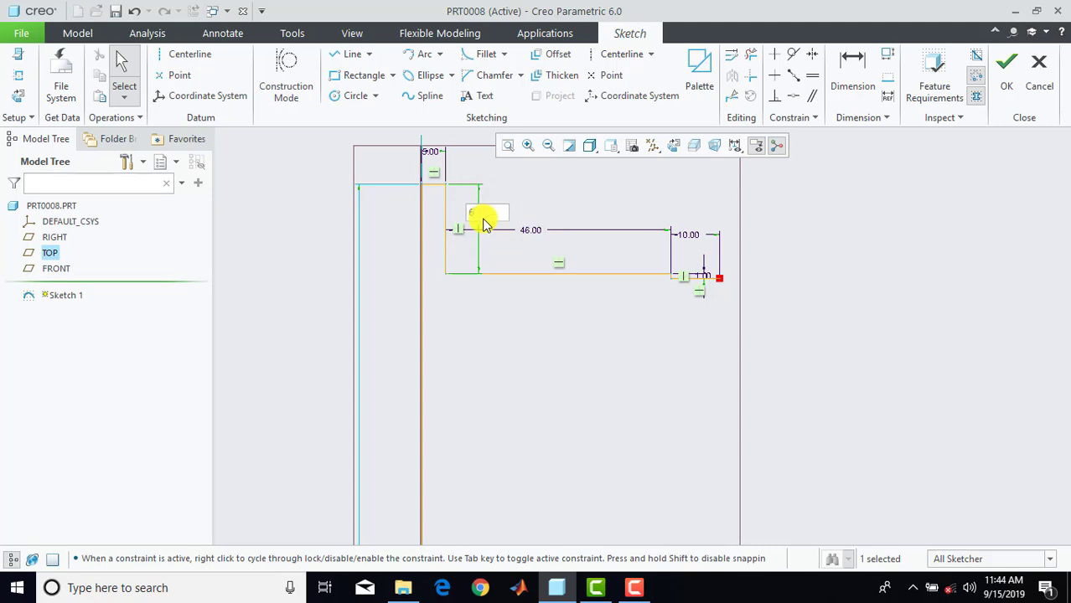
text(6)
key(Return)
Set the height of the profile's long vertical line on the reference axis to 45 mm.
scroll(482, 223, up, 4)
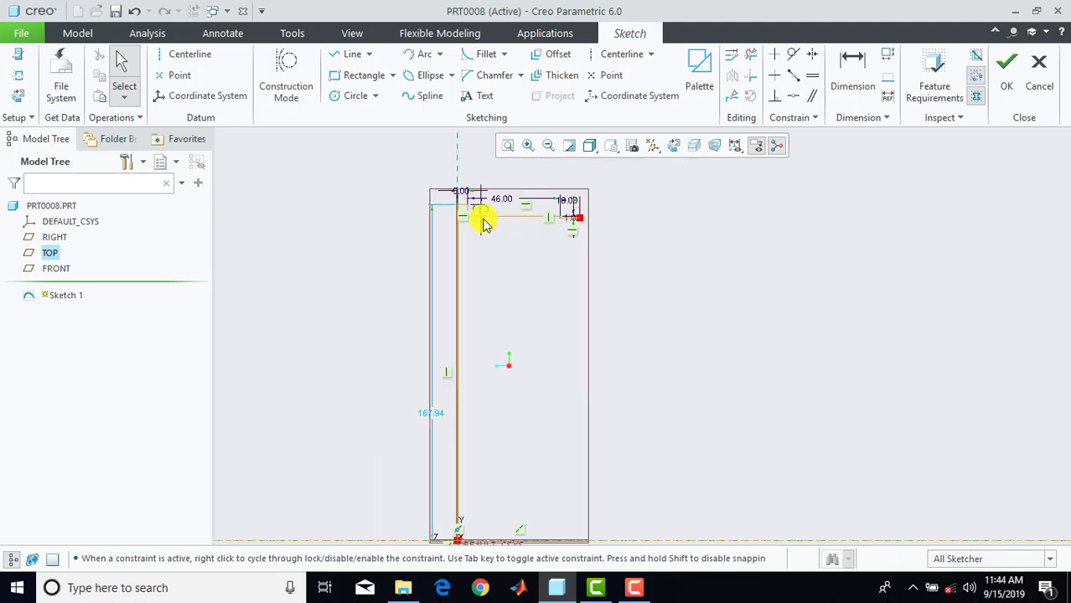
double_click(437, 417)
text(45)
key(Return)
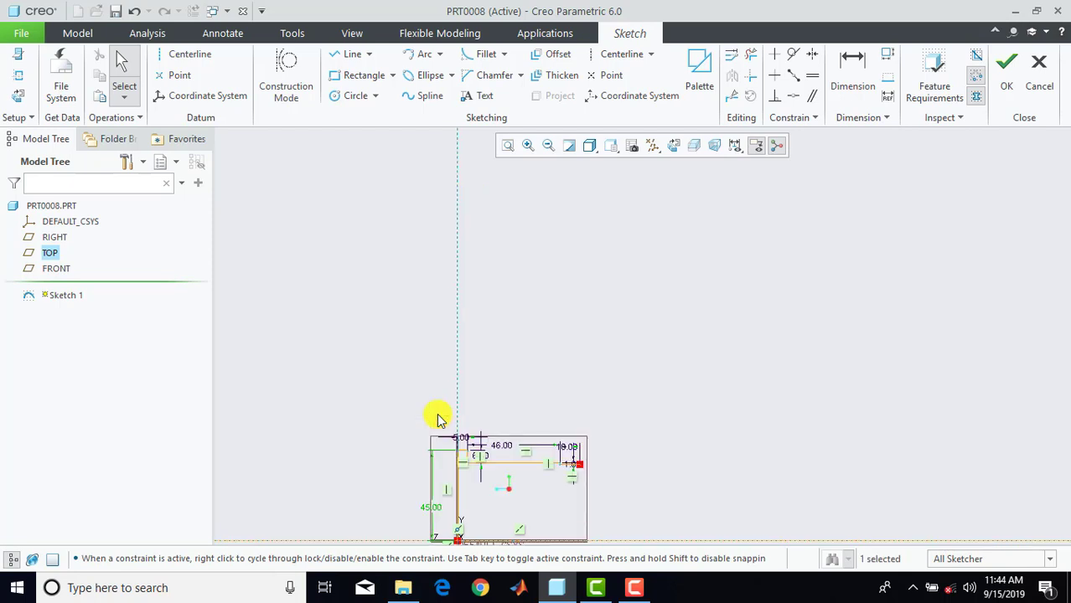
shift+middle_drag(656, 470, 701, 347)
scroll(527, 287, down, 5)
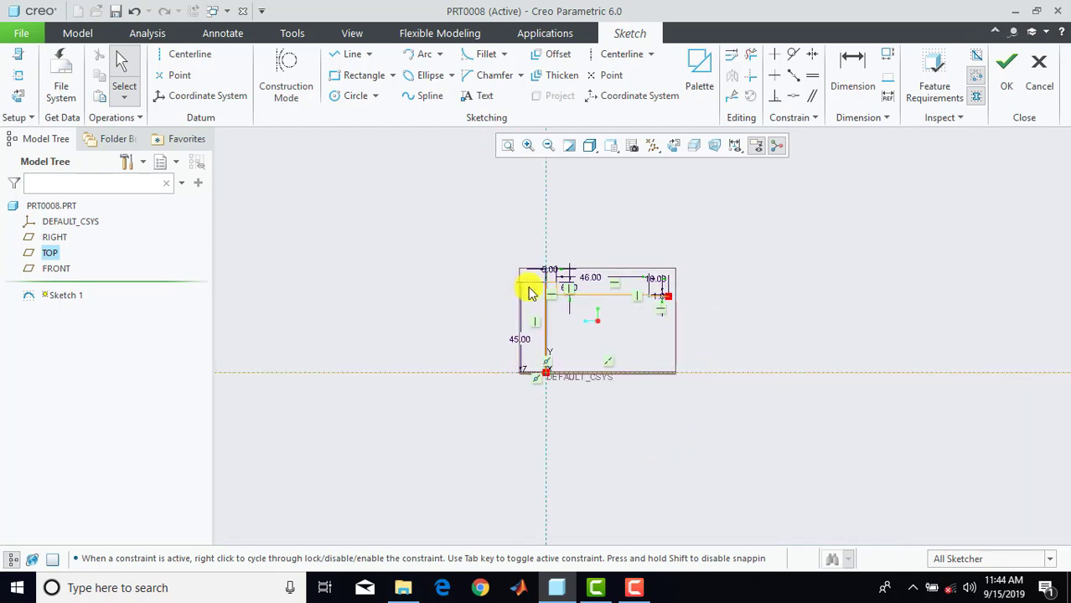
shift+middle_drag(702, 387, 645, 330)
scroll(641, 320, down, 3)
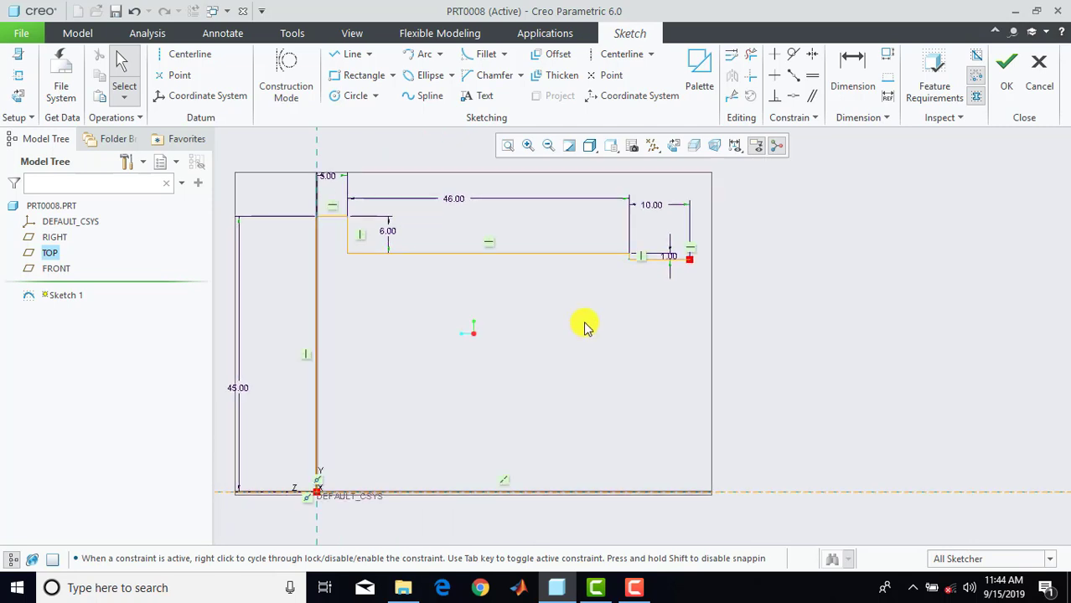
Draw a downward-bulging semicircular arc from the free end of the 10 mm segment and set its radius to 11 mm.
click(421, 54)
click(691, 259)
click(809, 260)
click(785, 312)
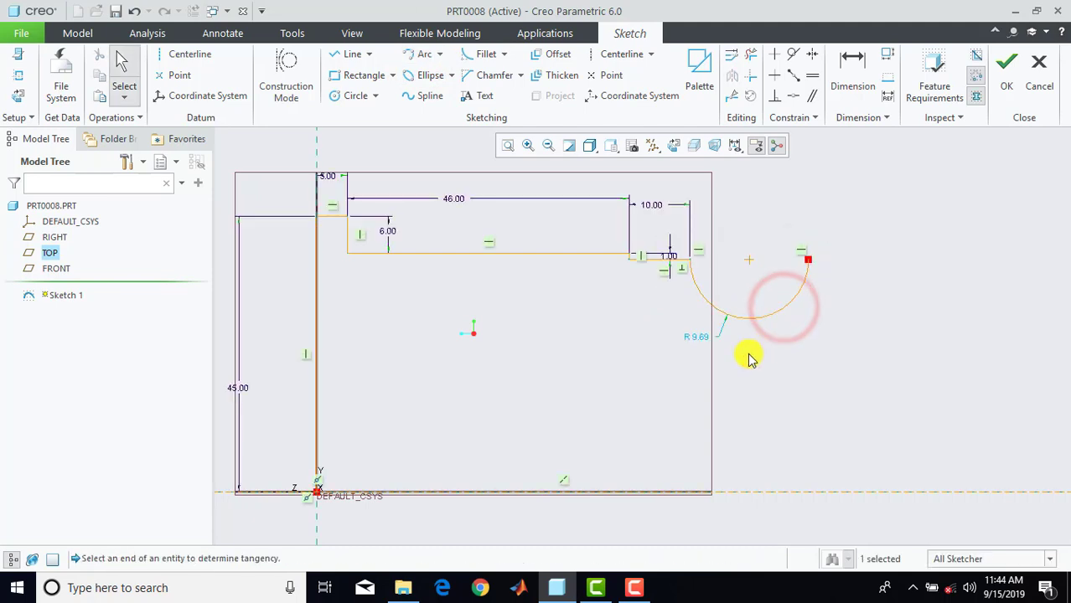
double_click(700, 338)
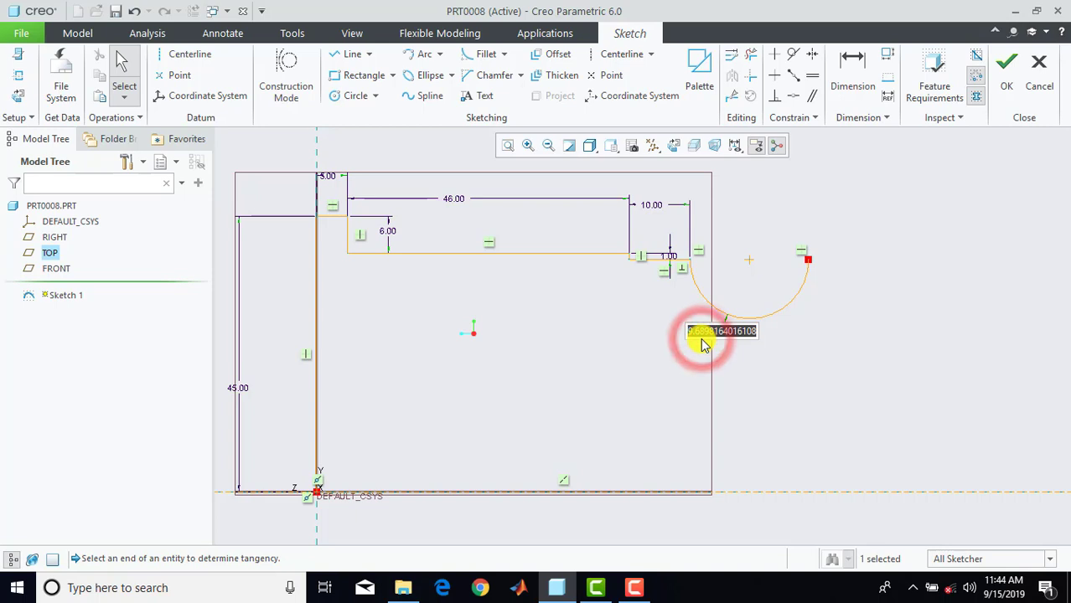
text(10)
key(Return)
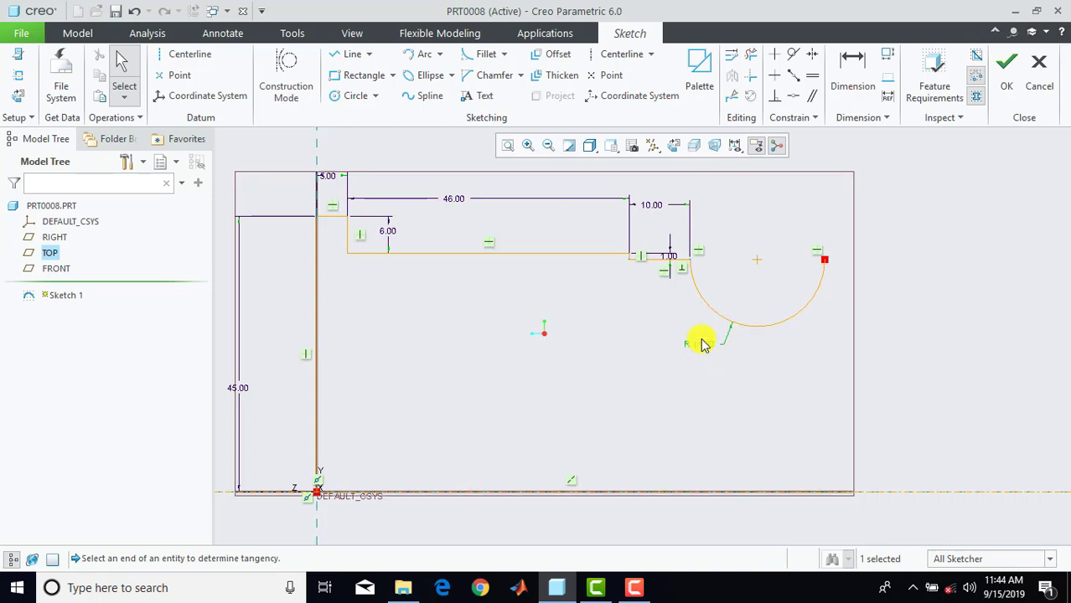
click(526, 307)
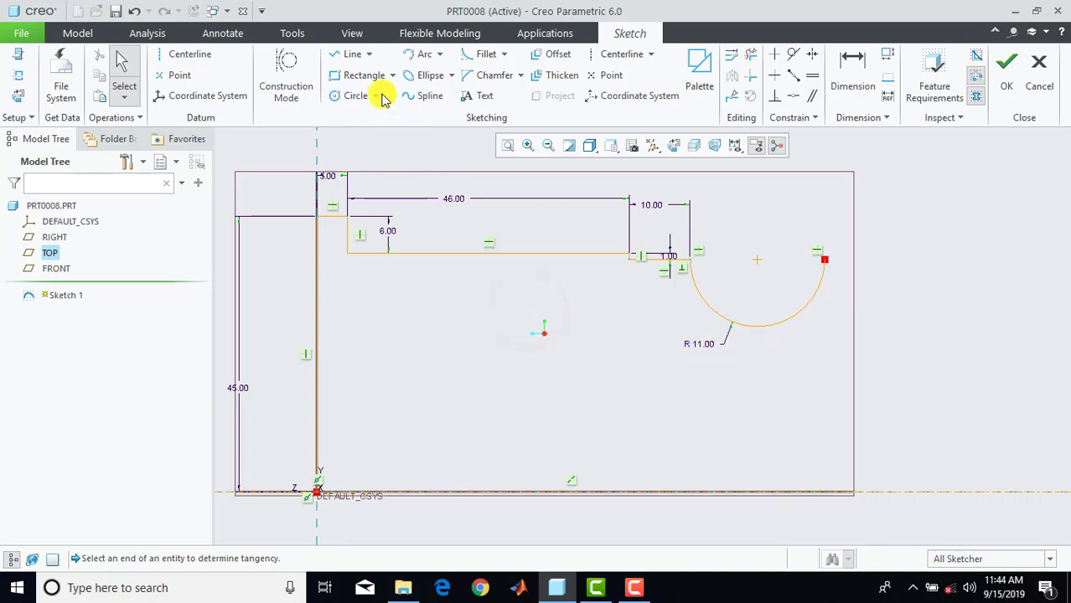
Close the profile with lines from the arc's end: about 13 mm horizontally, down to the centerline, and back to the origin.
click(351, 54)
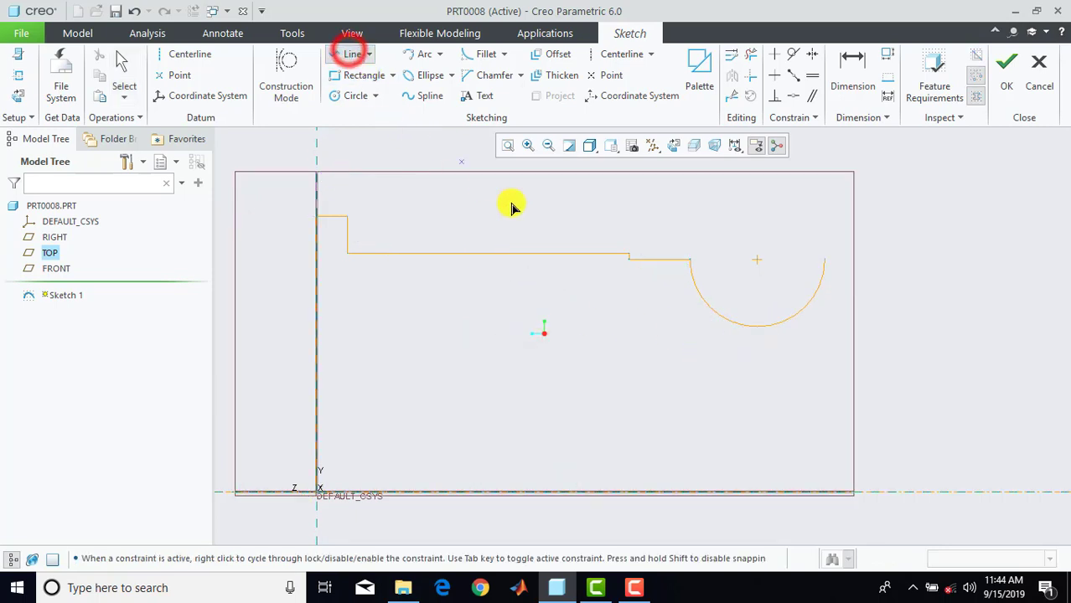
click(823, 262)
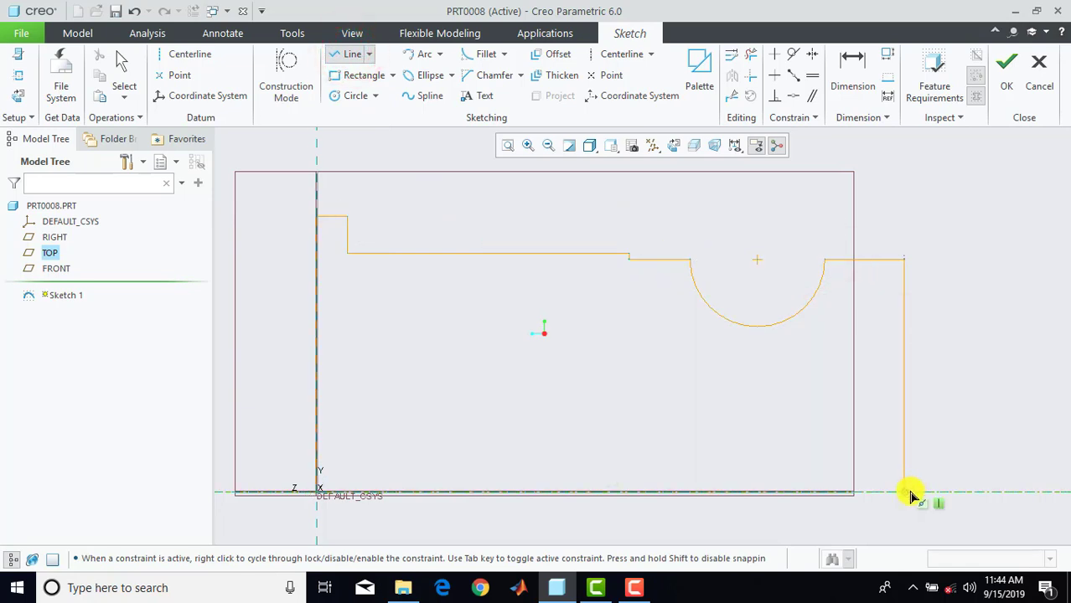
click(317, 493)
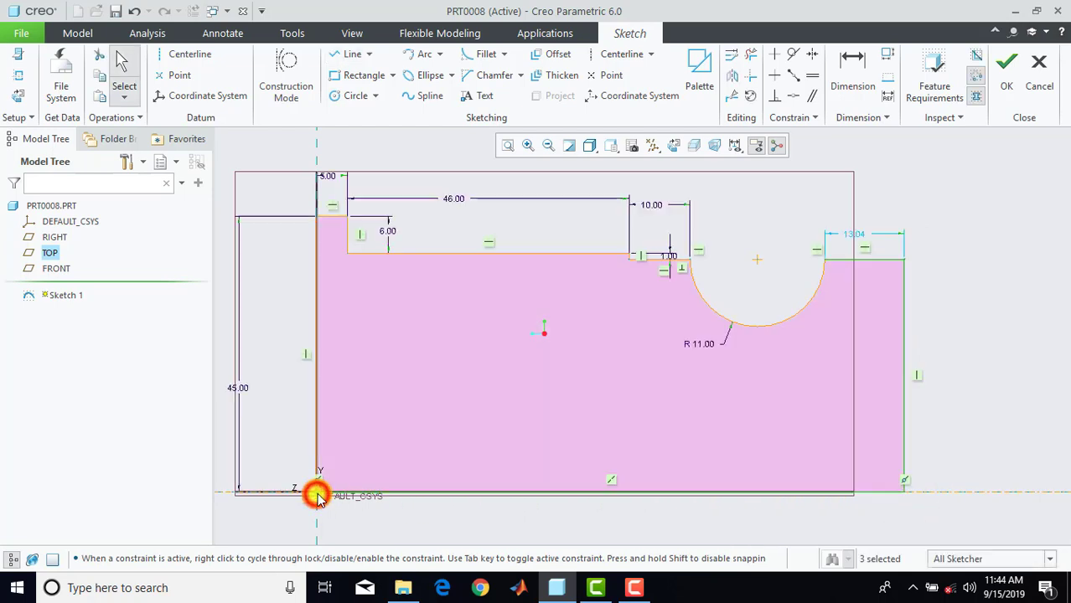
Dimension the horizontal distance from the arc's start to the profile's far vertical edge and set it to 102 mm.
scroll(903, 226, down, 1)
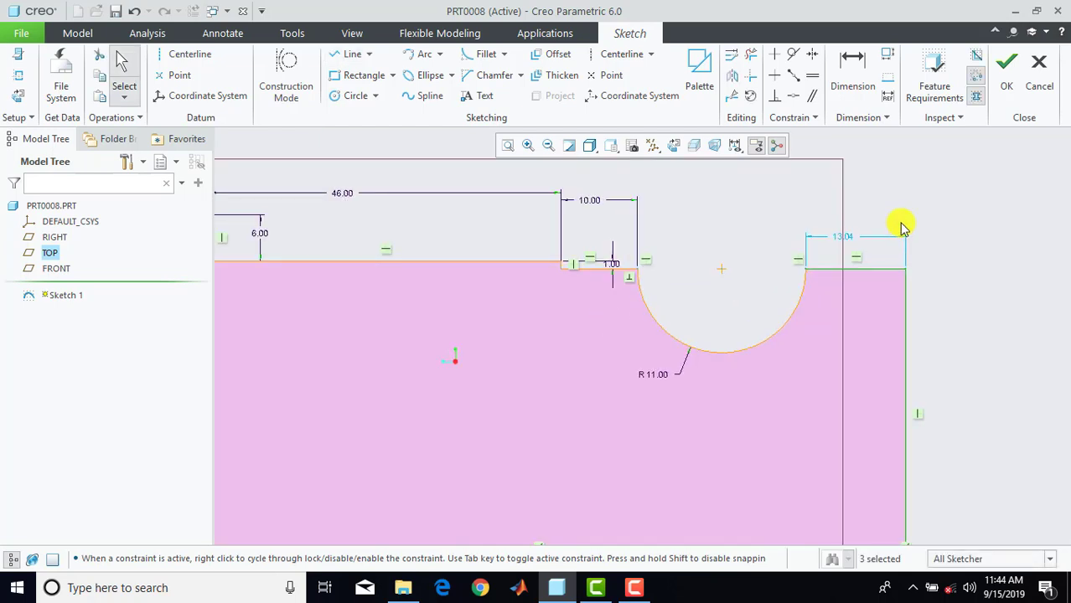
click(855, 88)
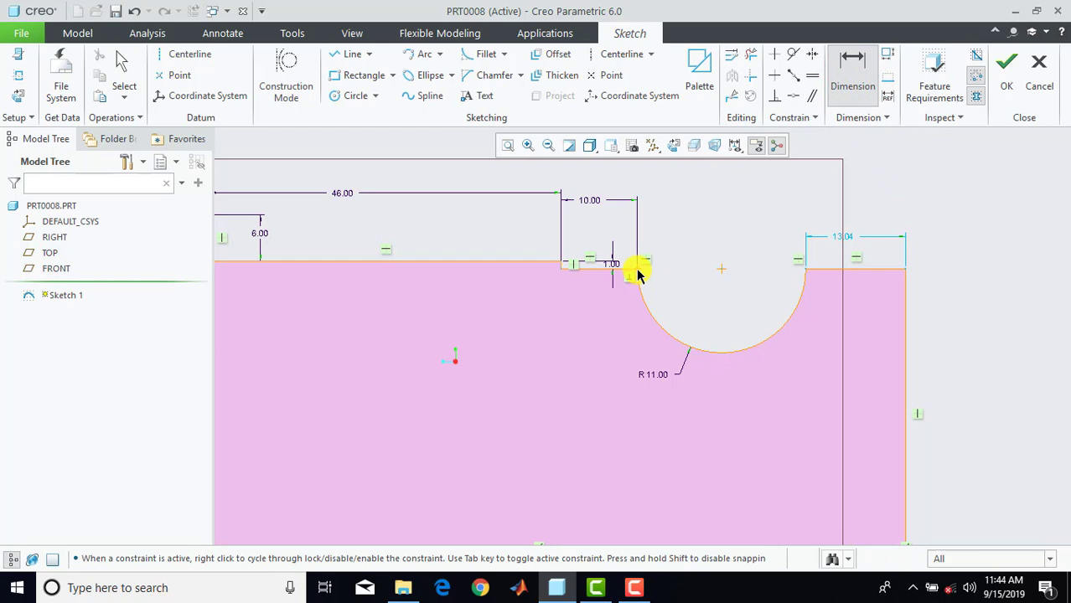
middle_click(750, 222)
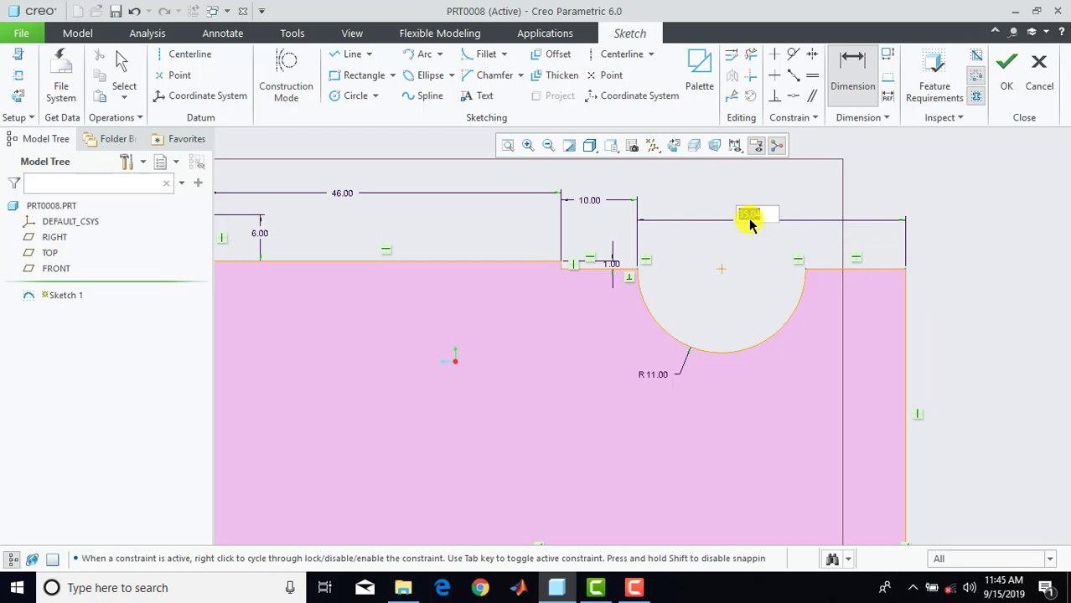
text(102)
key(Return)
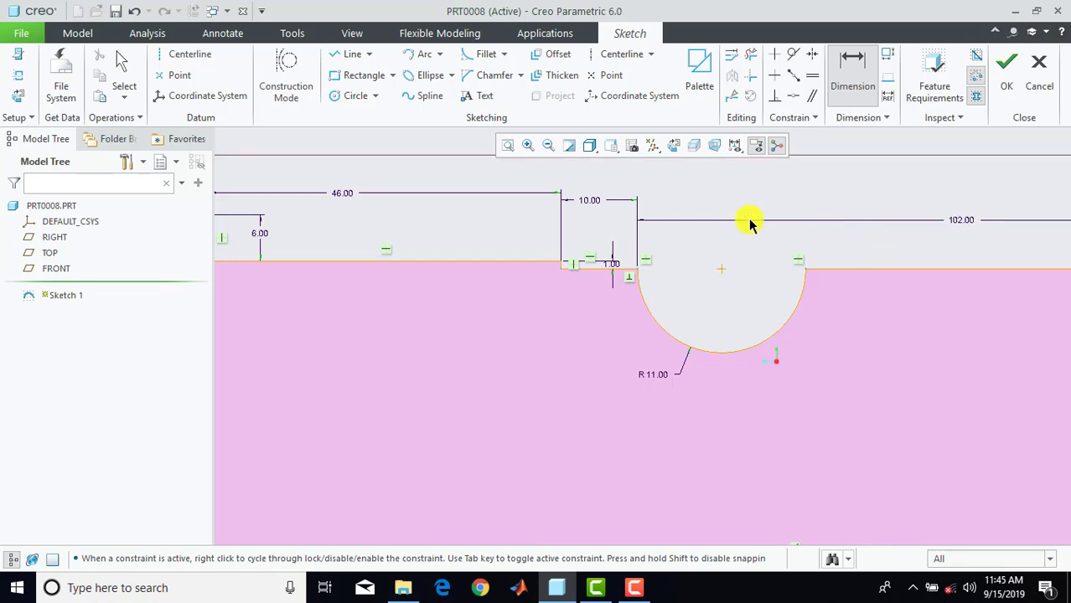
middle_click(750, 222)
scroll(744, 225, down, 3)
mouse_move(1066, 241)
middle_down()
mouse_move(953, 296)
mouse_move(948, 310)
middle_up()
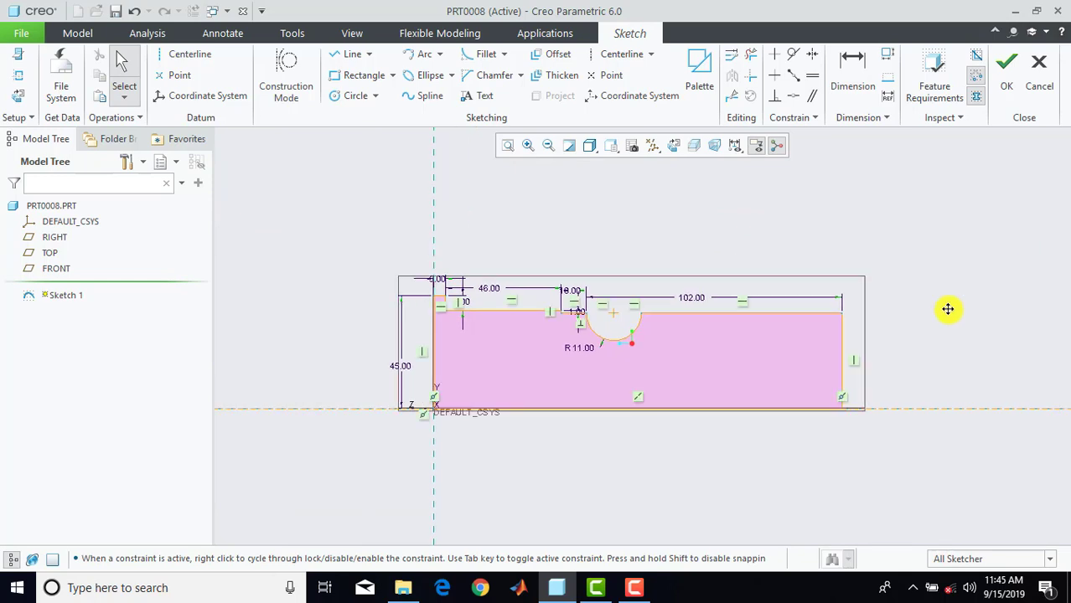
Finish the profile sketch and revolve it 360 degrees about its centerline as a solid.
click(1005, 75)
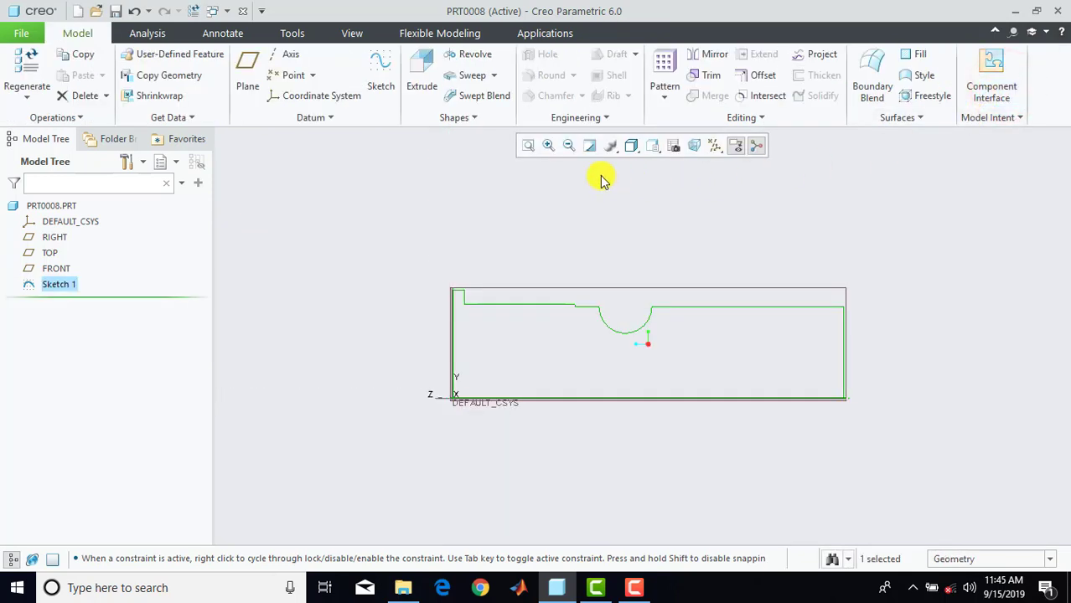
click(471, 53)
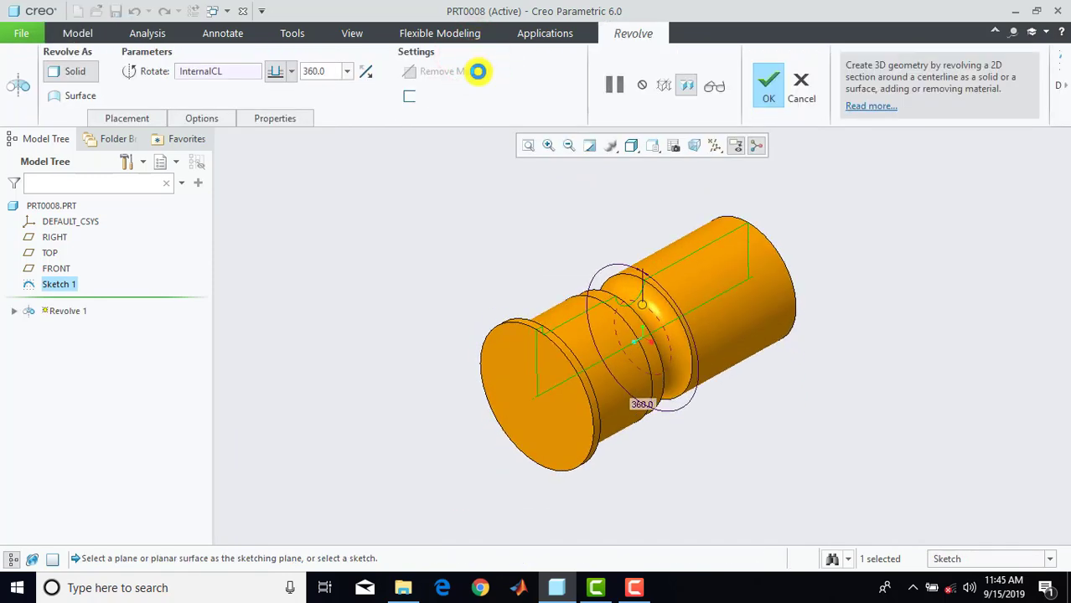
click(770, 87)
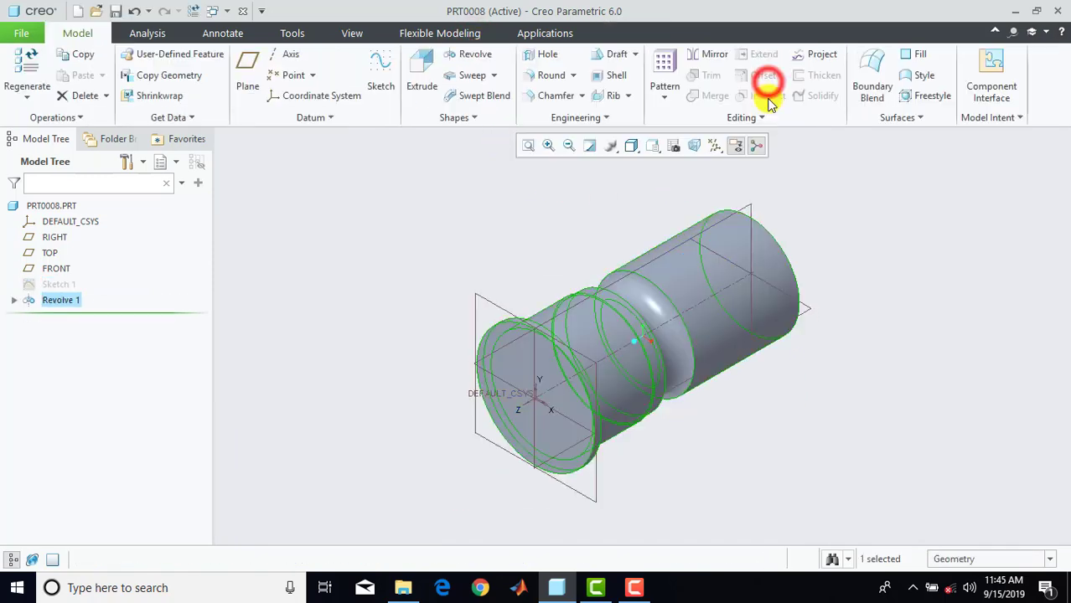
click(805, 196)
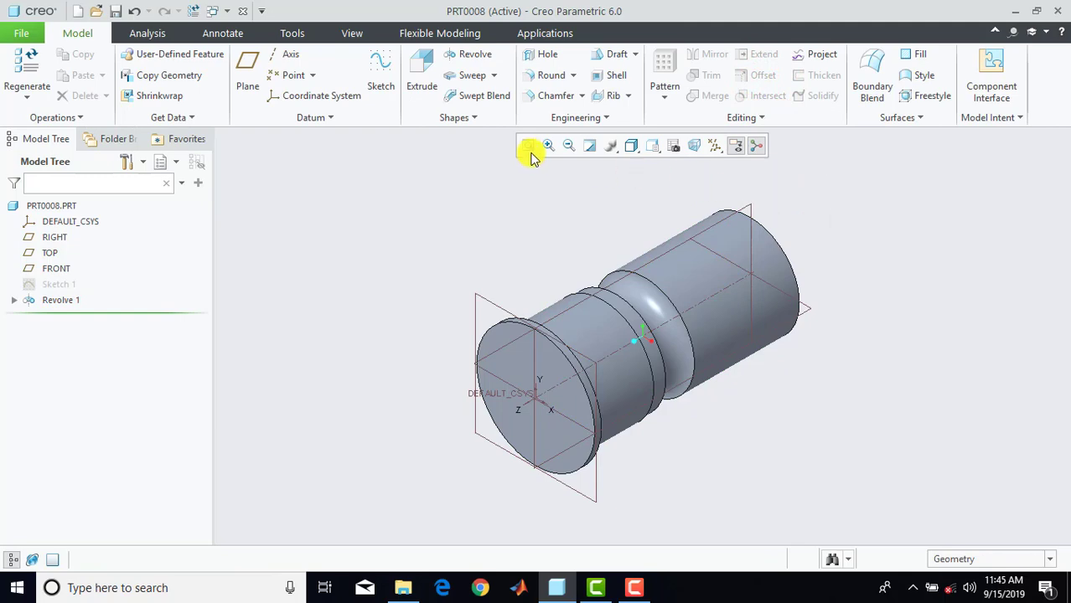
Create a datum plane offset 32 mm inward from the flat end face opposite the flange.
click(247, 67)
middle_drag(813, 232, 793, 362)
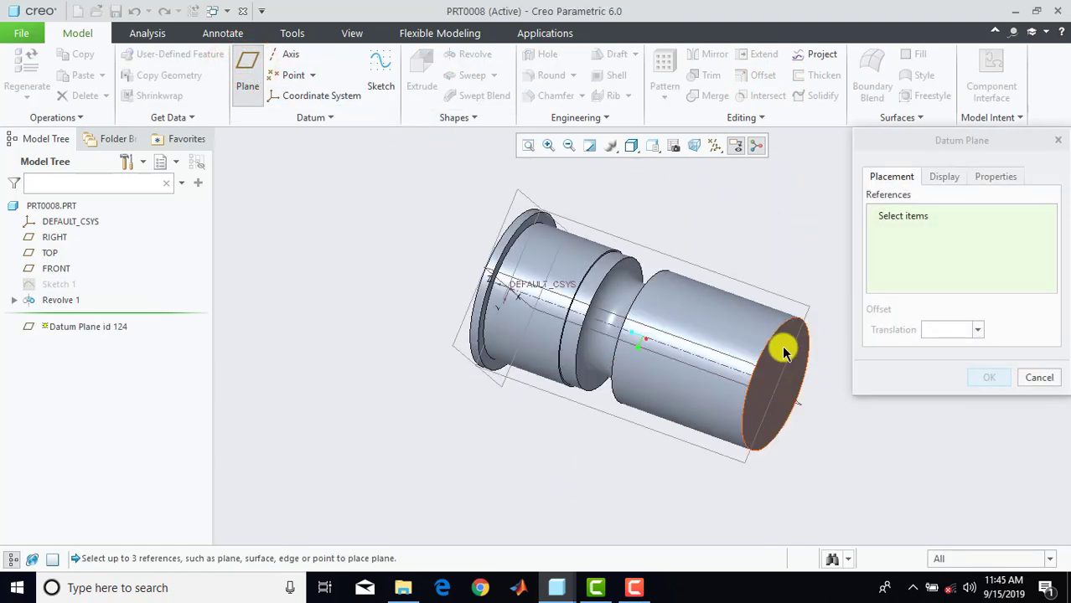
click(783, 350)
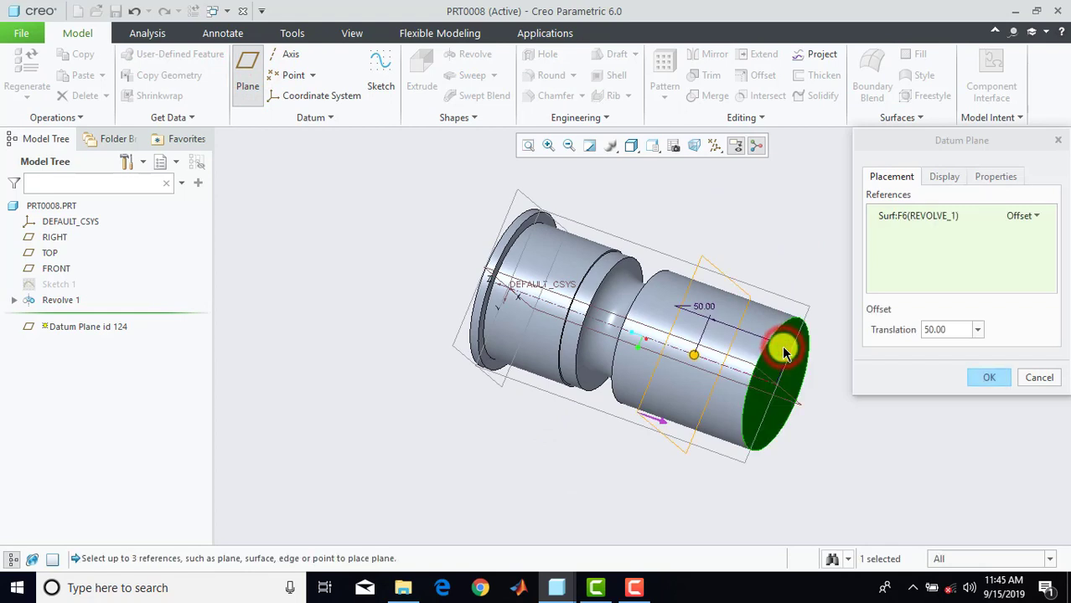
double_click(949, 331)
text(32)
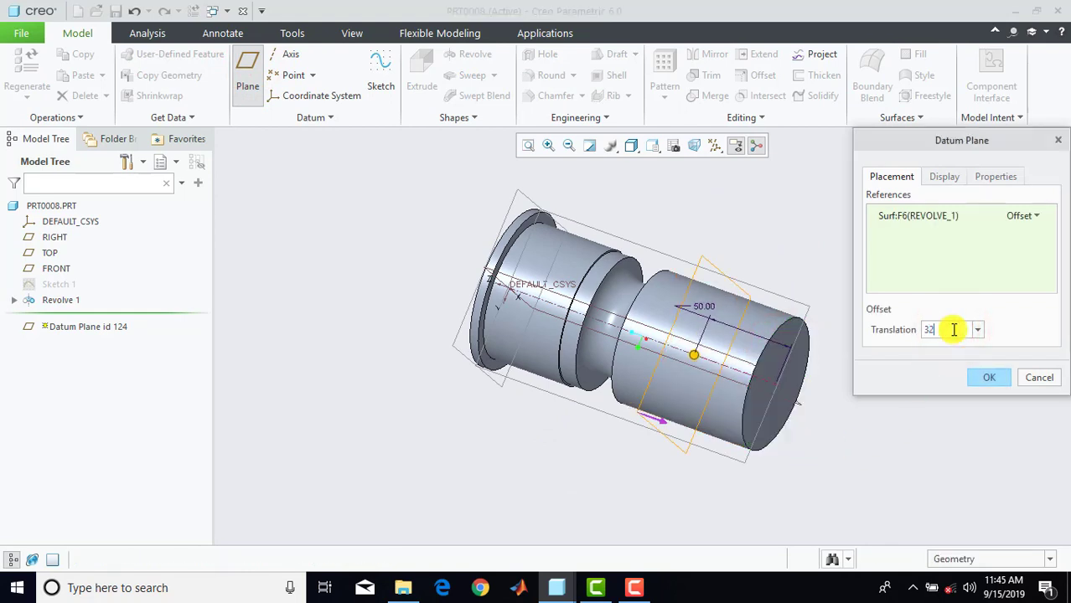
key(Return)
click(985, 375)
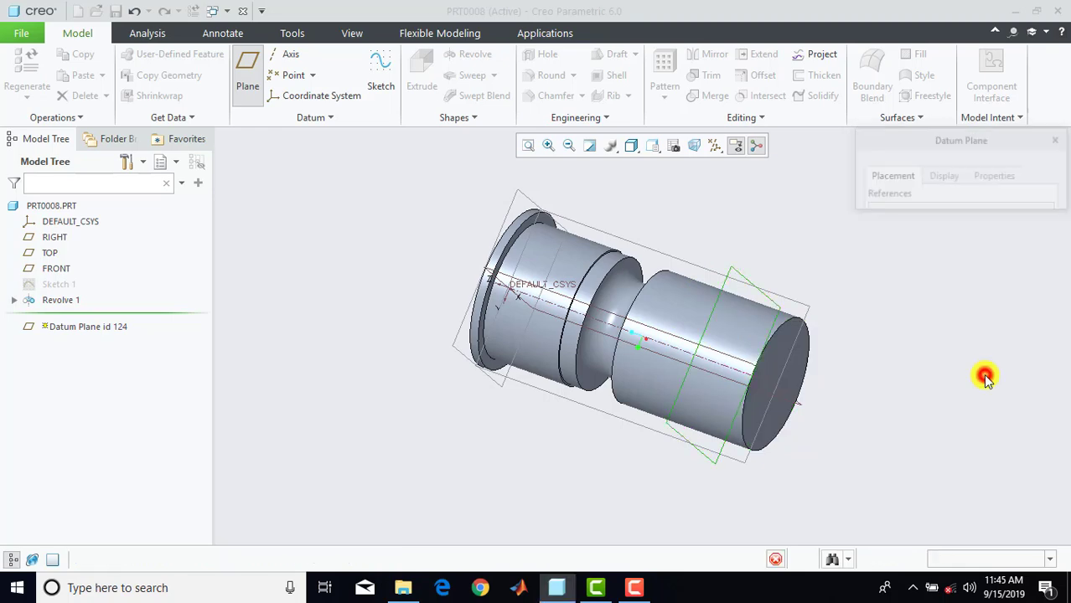
click(887, 235)
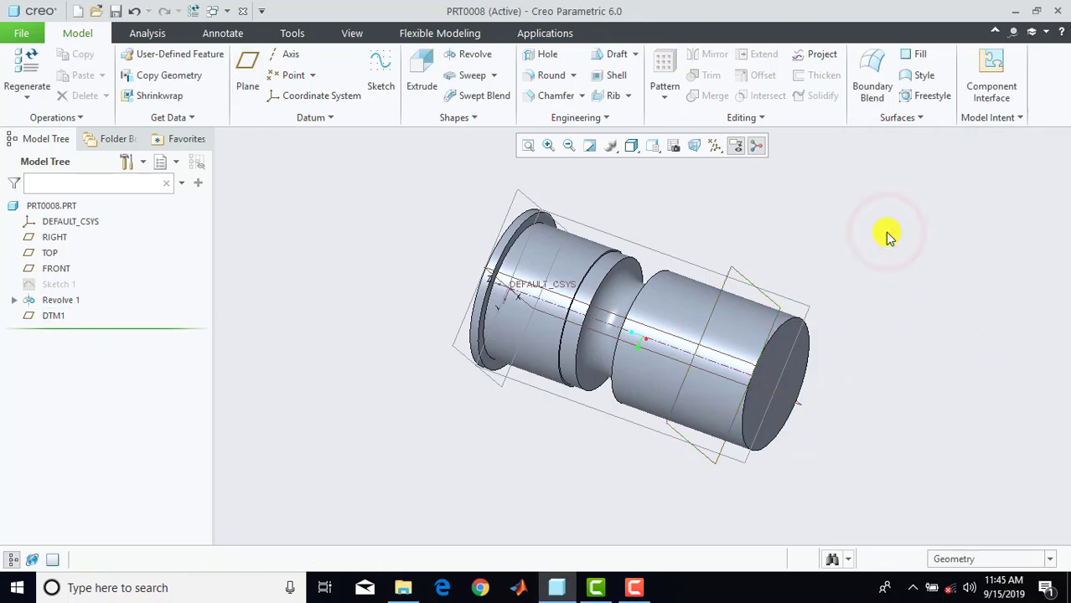
Start a sketch on the offset datum plane DTM1 and orient the view parallel to the screen.
middle_drag(888, 234, 841, 219)
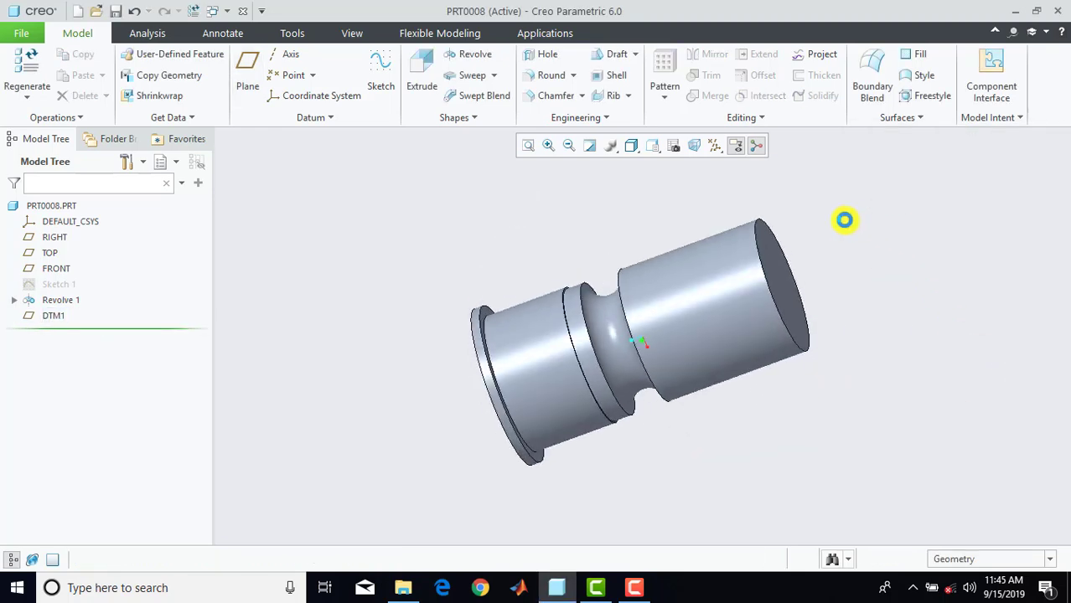
click(381, 84)
click(649, 205)
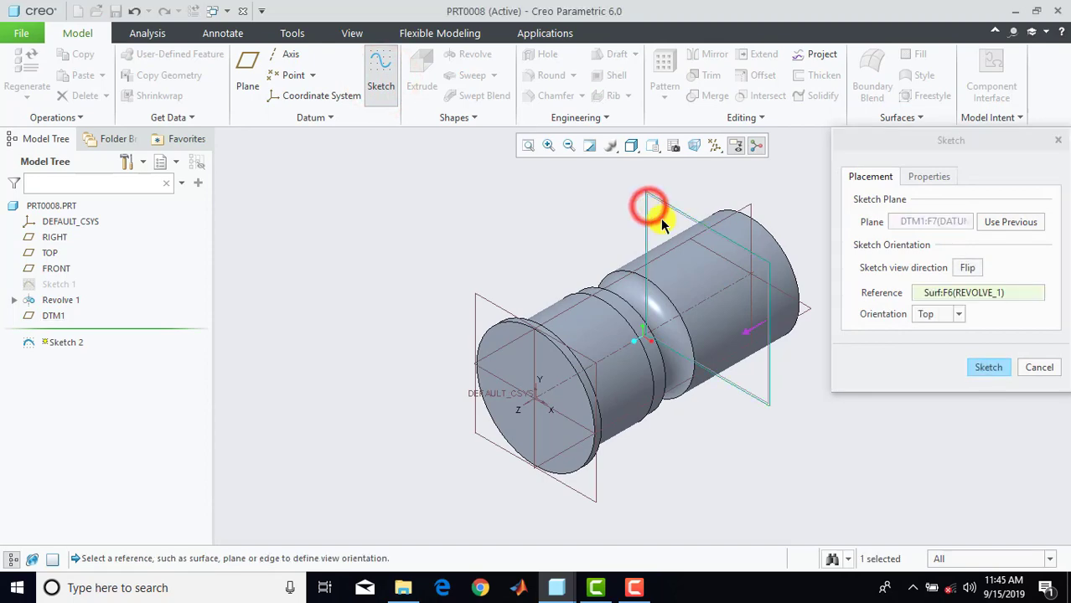
click(987, 367)
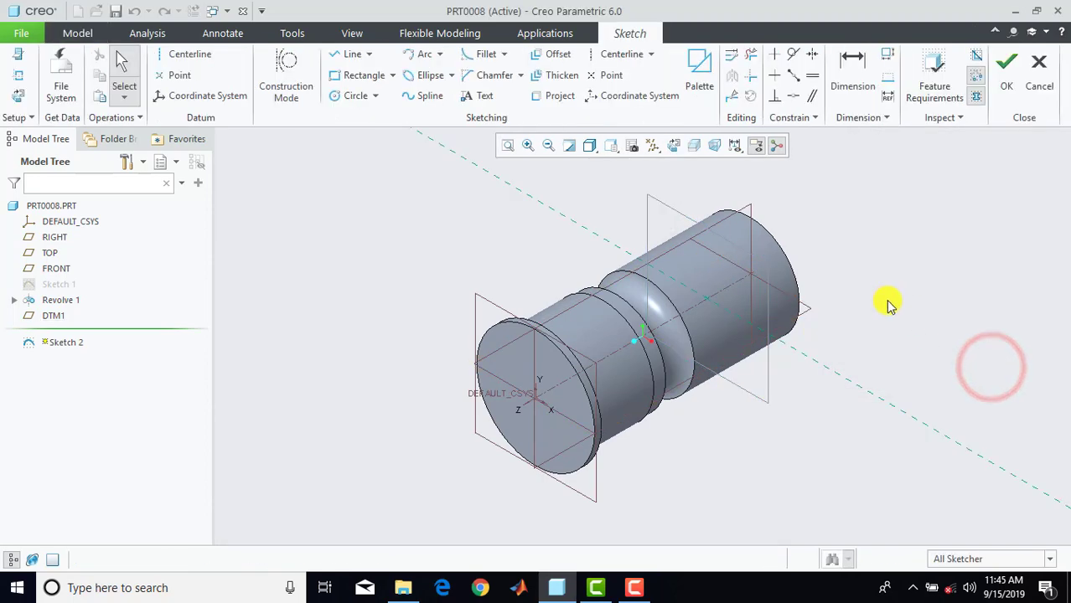
click(673, 146)
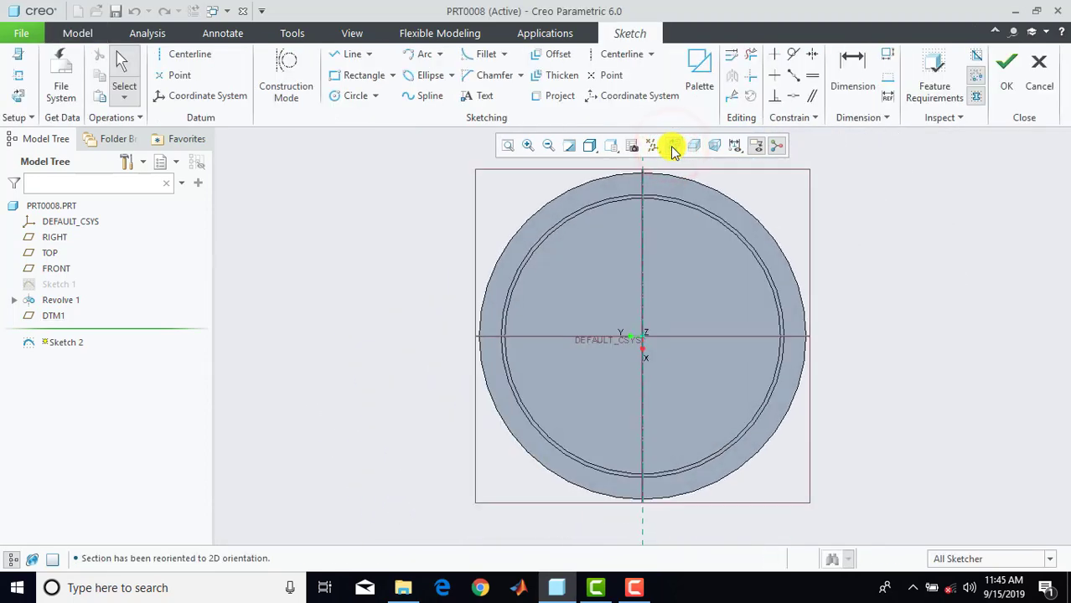
Draw a circle centred on the revolved part's axis and set its diameter to 76 mm.
click(340, 96)
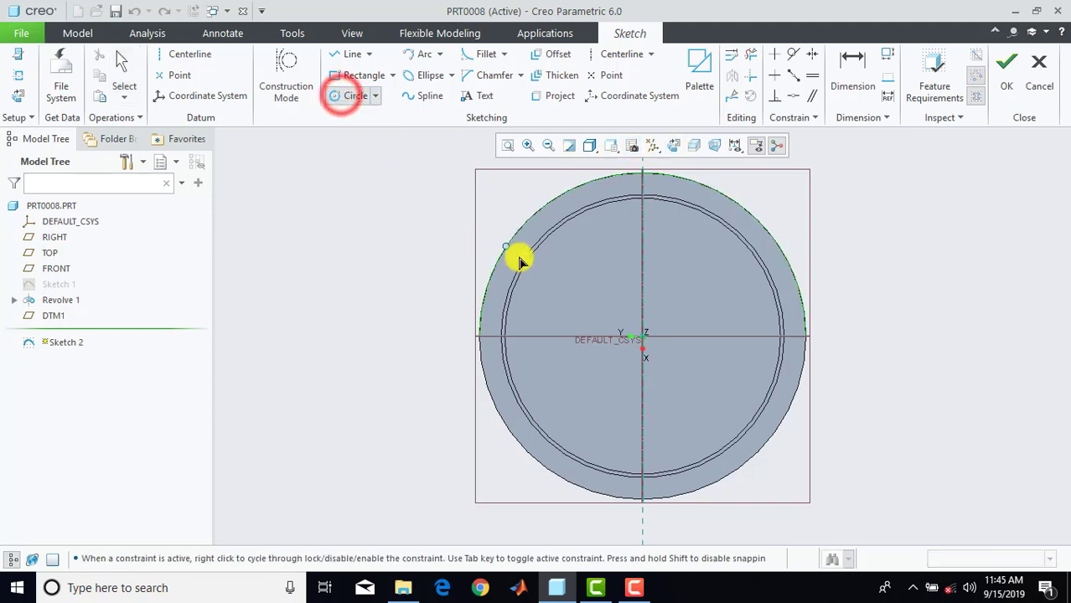
click(638, 338)
click(661, 280)
middle_click(661, 280)
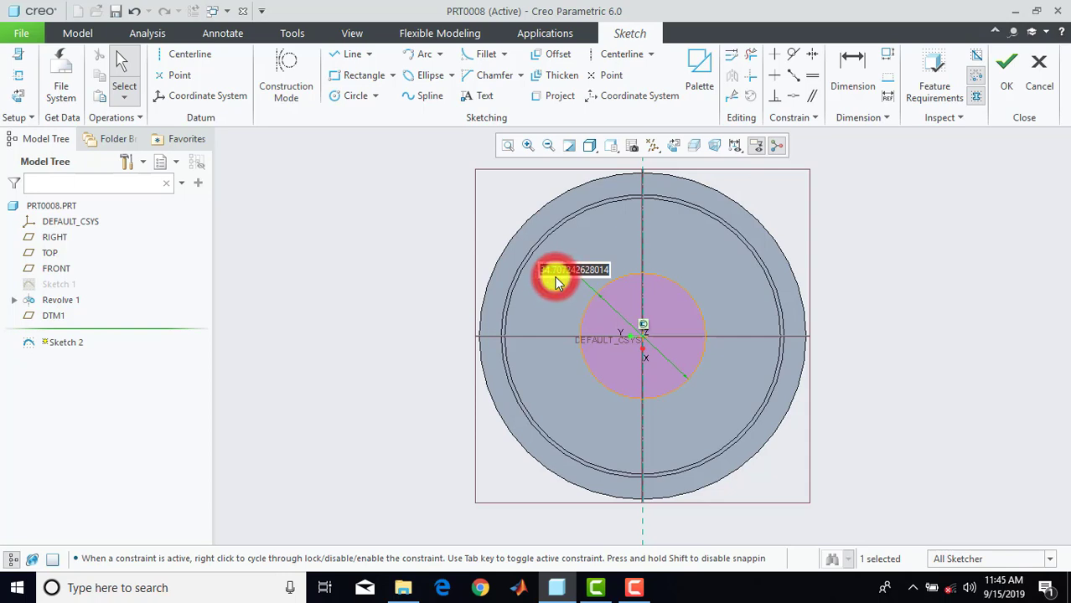
text(76)
key(Return)
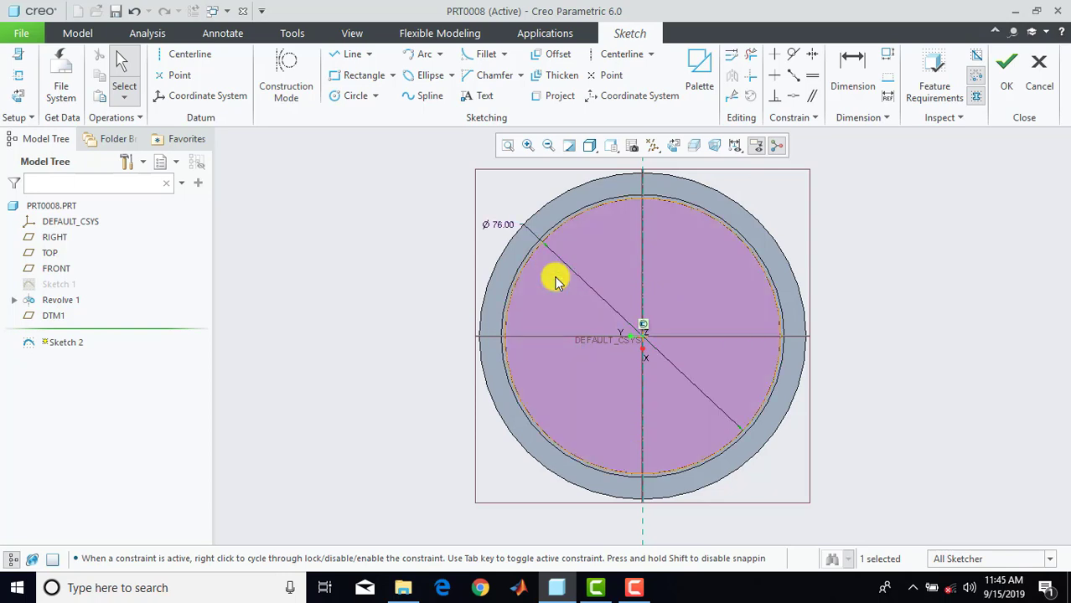
Sketch a short horizontal line across the vertical reference, just outside the 76 mm circle, about 41 mm above its centre.
scroll(587, 268, up, 4)
middle_drag(662, 232, 636, 321)
scroll(634, 323, down, 2)
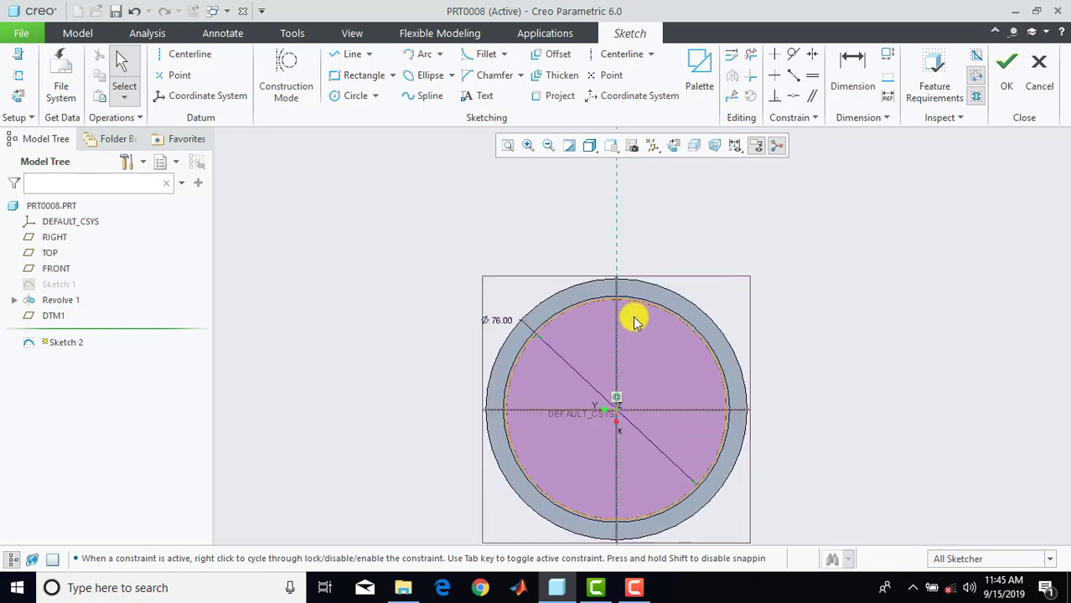
scroll(634, 322, down, 2)
click(337, 57)
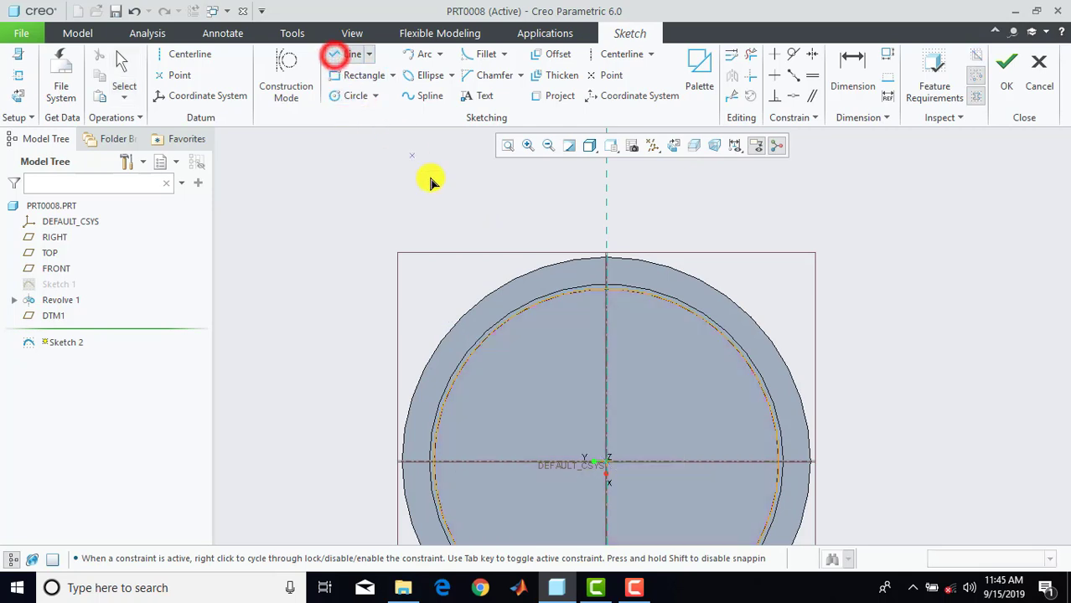
scroll(587, 276, down, 1)
click(587, 276)
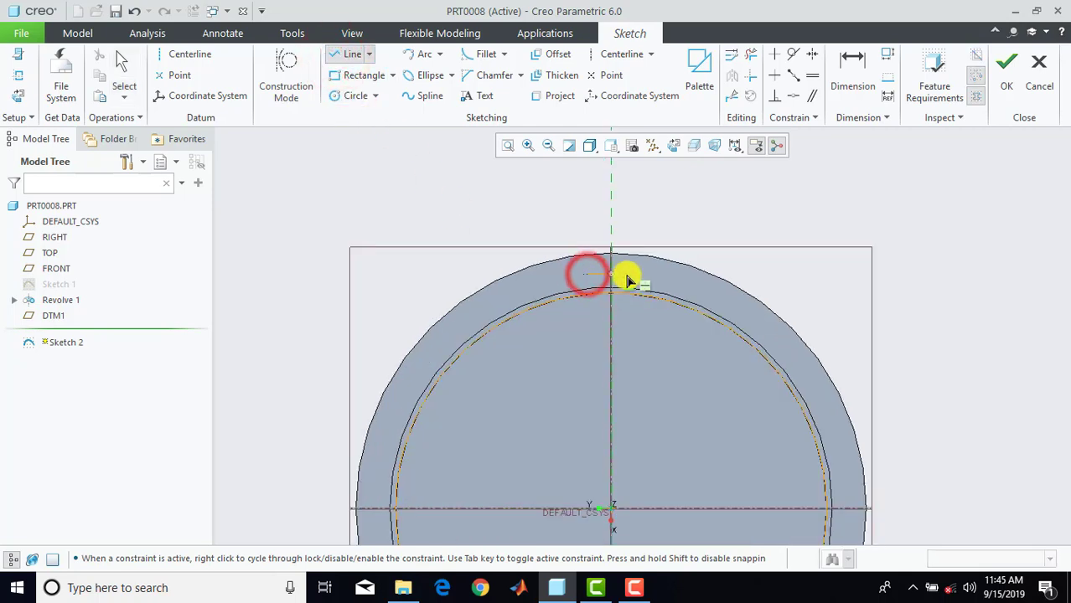
middle_click(635, 276)
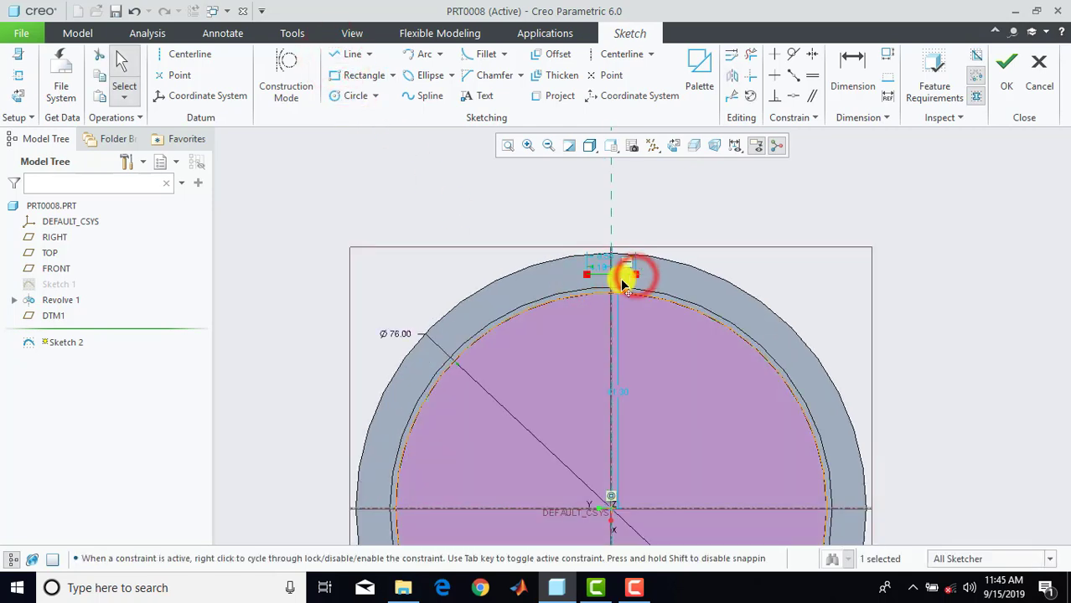
Set the length of the short horizontal line above the circle to 10 mm.
scroll(616, 281, down, 2)
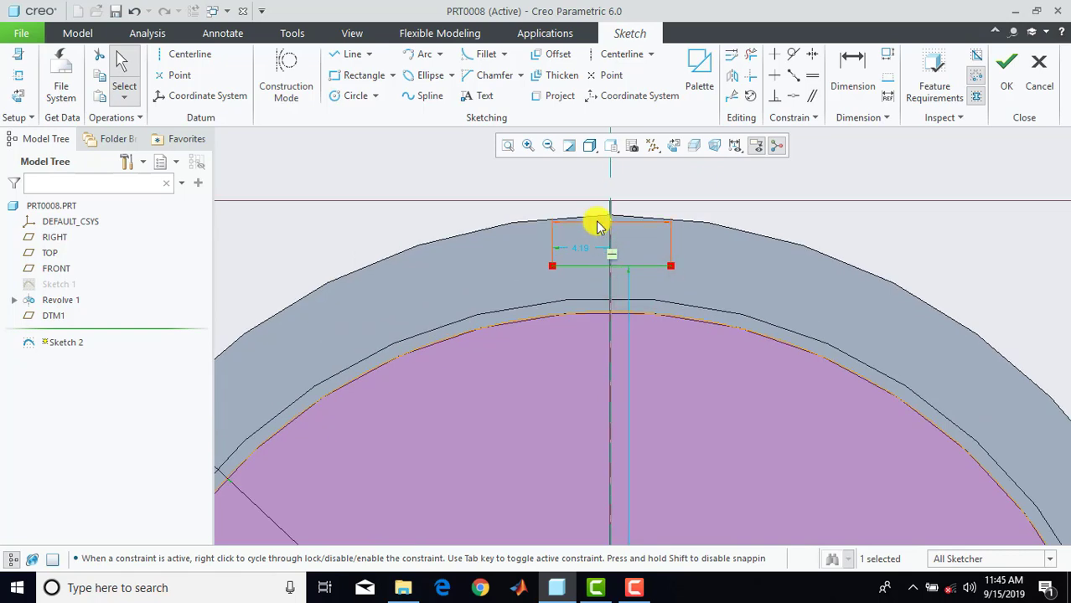
click(598, 225)
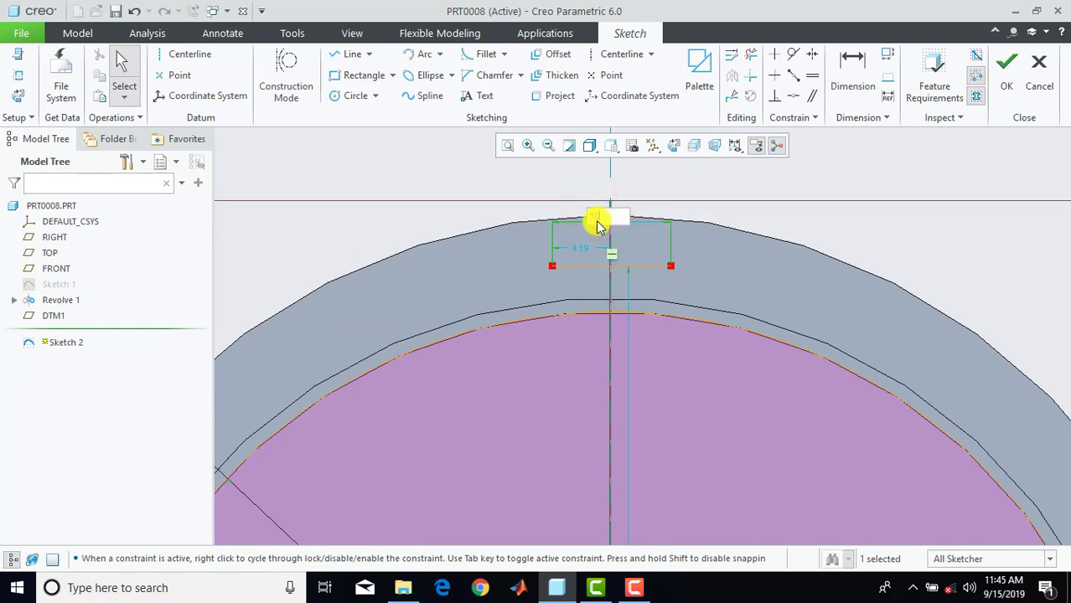
text(10)
key(Return)
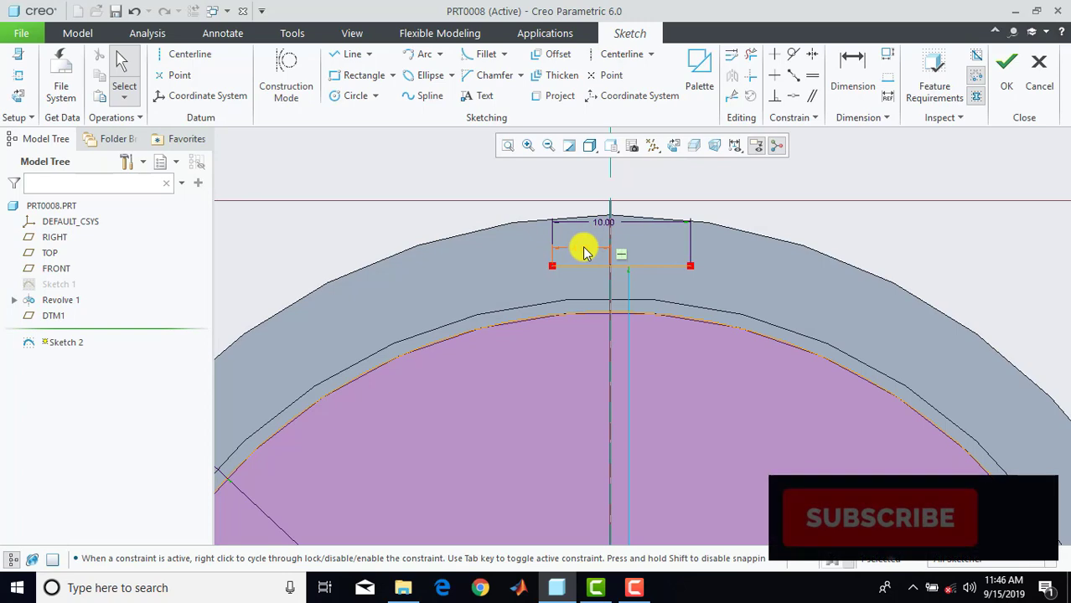
Place the short line's end 5 mm from the vertical reference and the line 43 mm above the circle's centre.
right_click(587, 253)
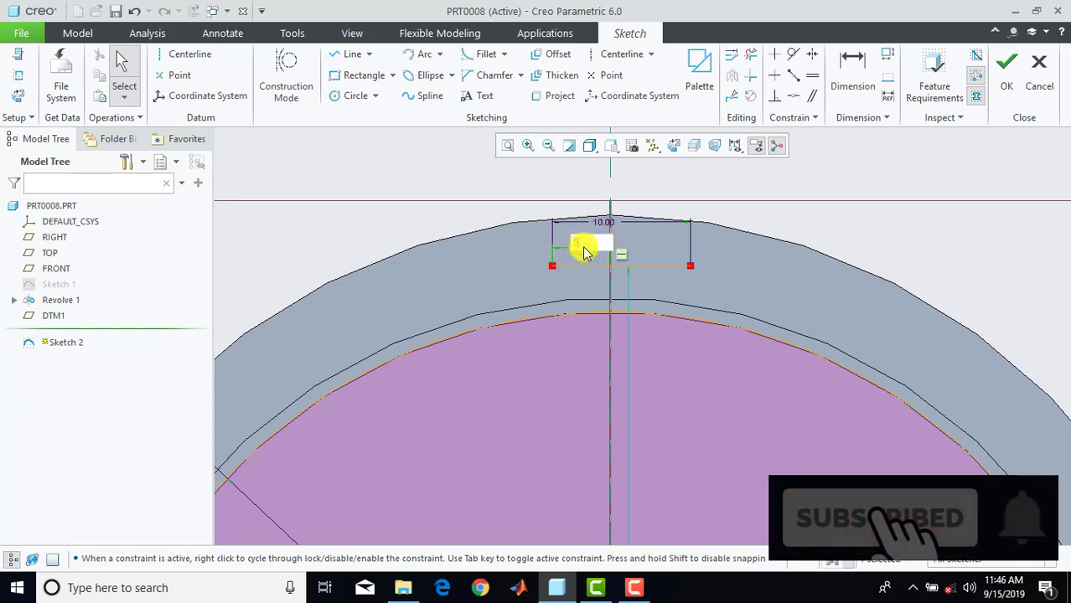
text(5)
key(Return)
scroll(588, 248, down, 3)
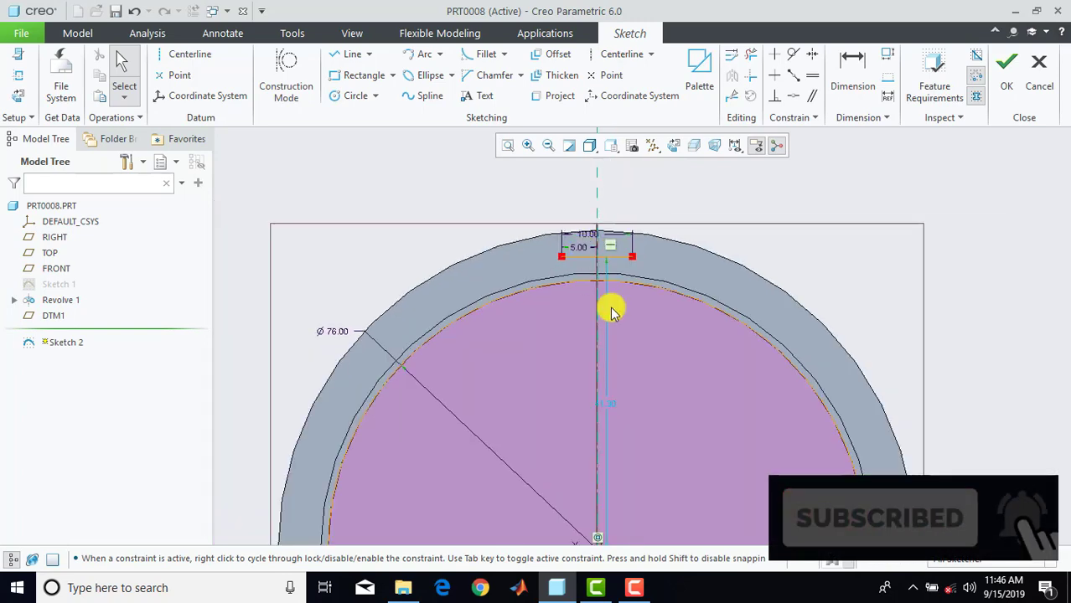
scroll(649, 340, down, 2)
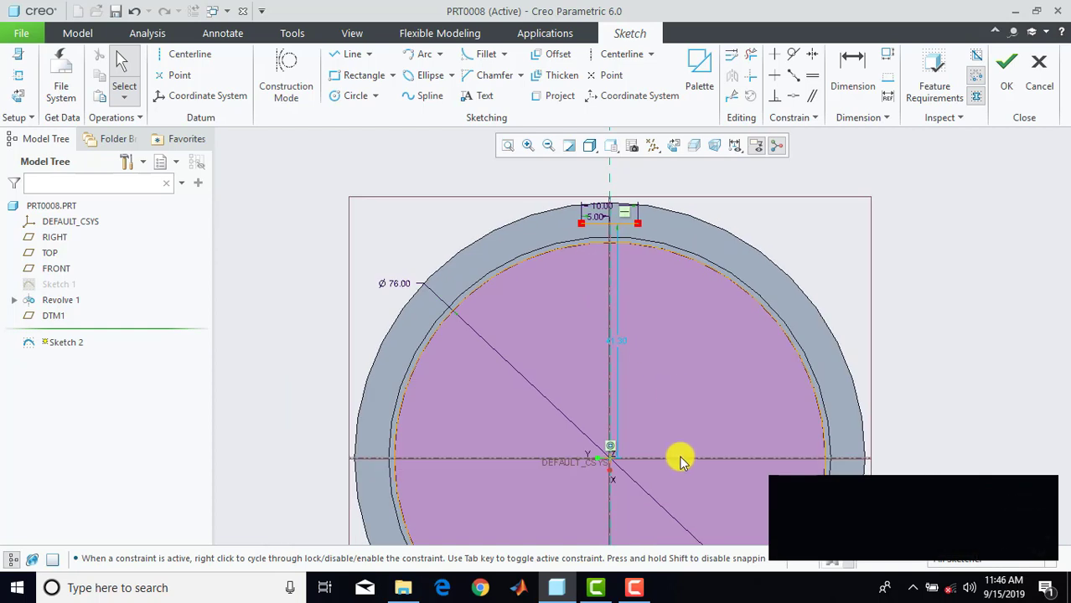
click(621, 341)
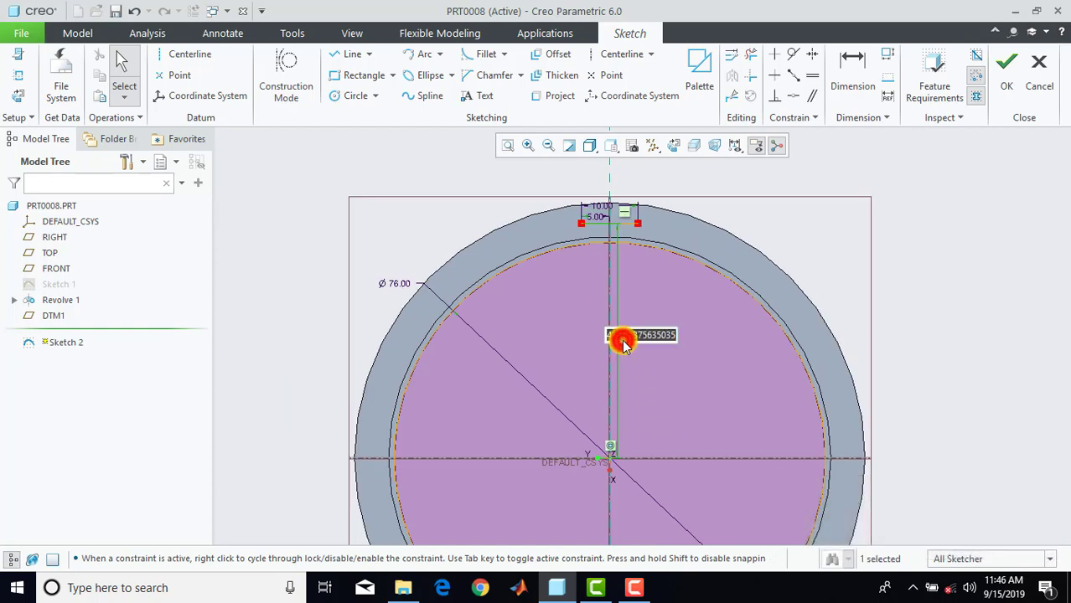
text(4)
key(Return)
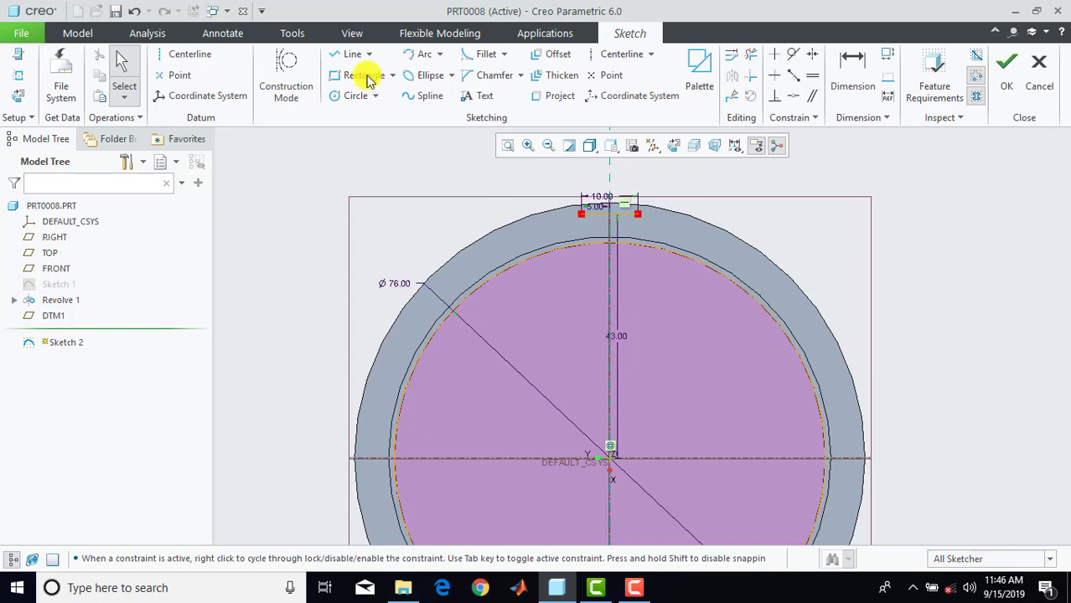
Draw two vertical lines from the ends of the 10 mm line down to the 76 mm circle.
click(353, 54)
scroll(609, 216, down, 4)
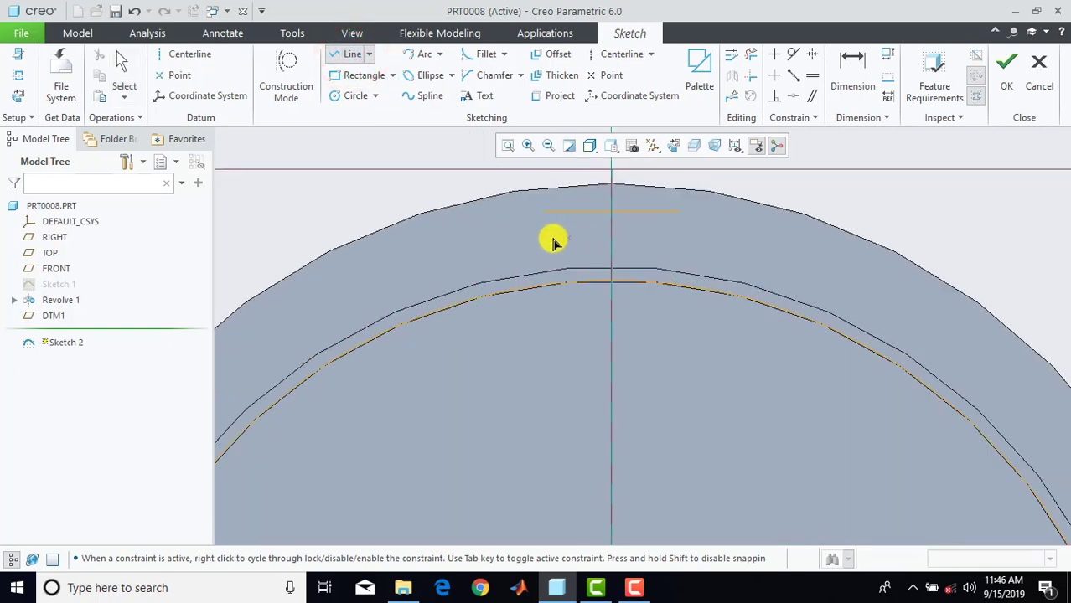
click(545, 218)
click(545, 283)
click(679, 211)
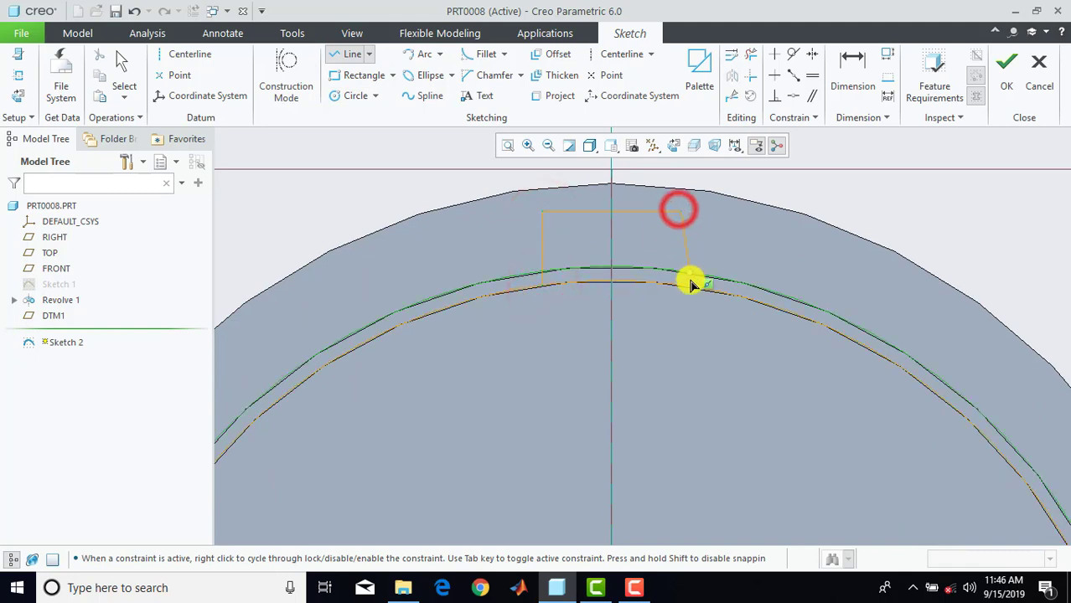
click(682, 286)
click(683, 288)
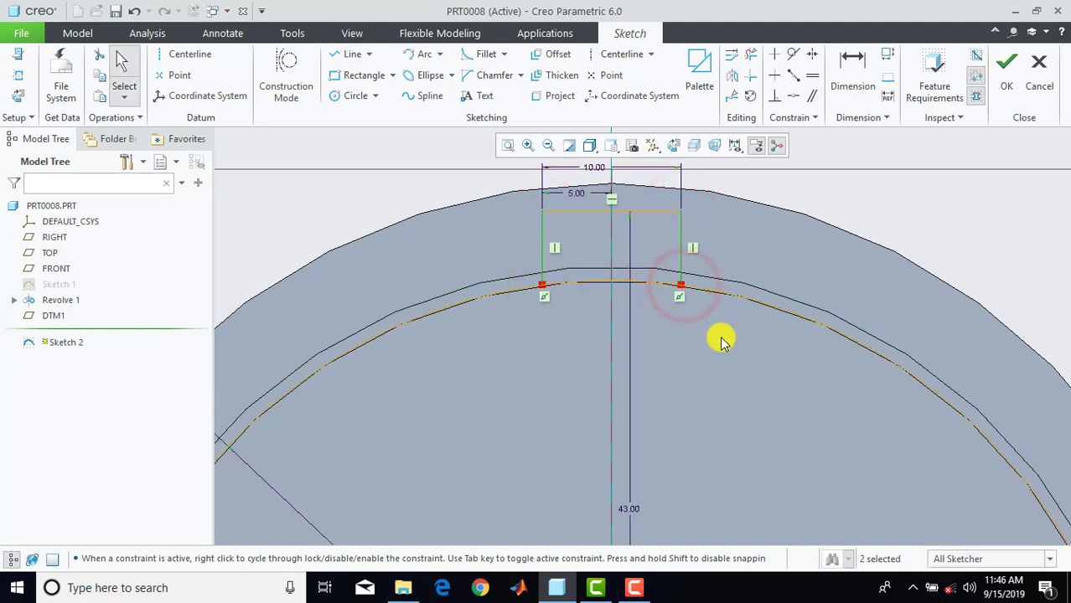
Trim away the rest of the 76 mm circle, keeping the arc that closes the small rectangular section, and finish the sketch.
click(750, 55)
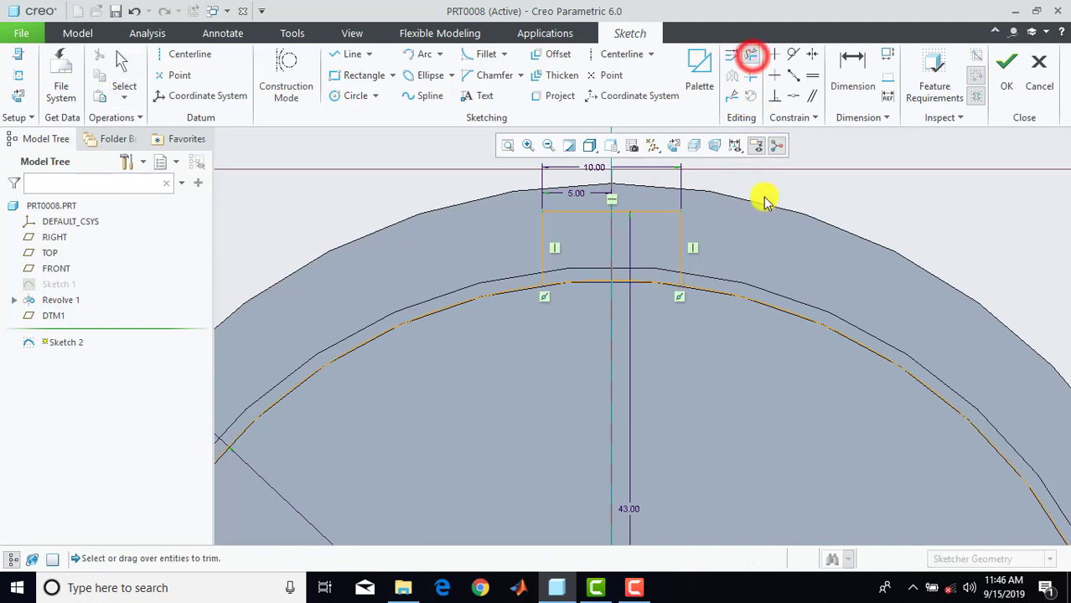
drag(772, 361, 679, 337)
mouse_move(509, 356)
mouse_down()
mouse_move(395, 289)
mouse_move(418, 277)
mouse_up()
middle_click(497, 267)
scroll(497, 267, down, 4)
scroll(622, 354, down, 2)
shift+middle_drag(622, 354, 668, 300)
scroll(591, 196, up, 4)
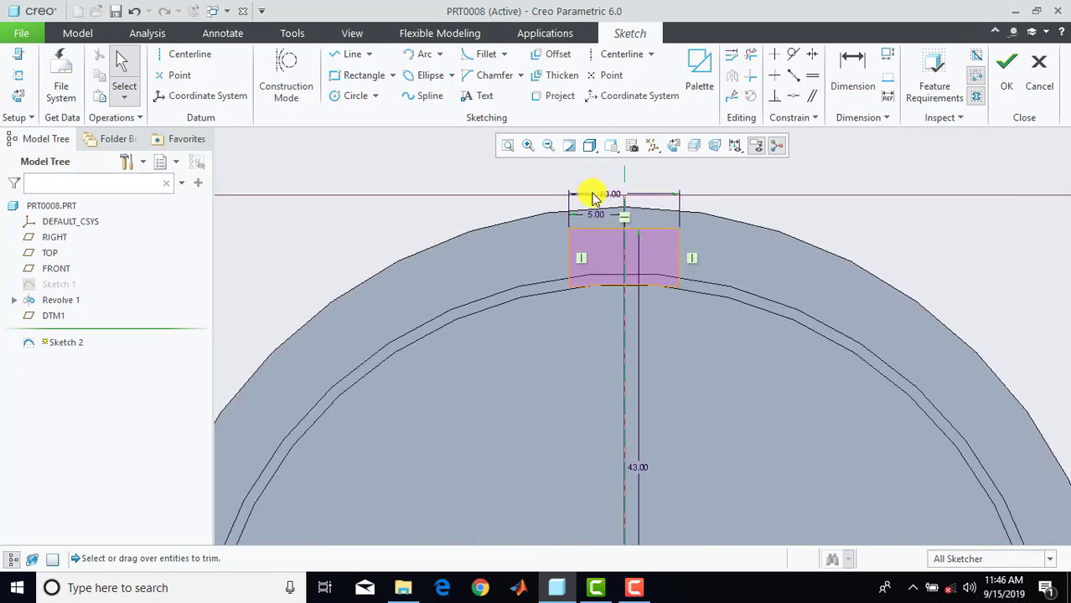
click(1009, 73)
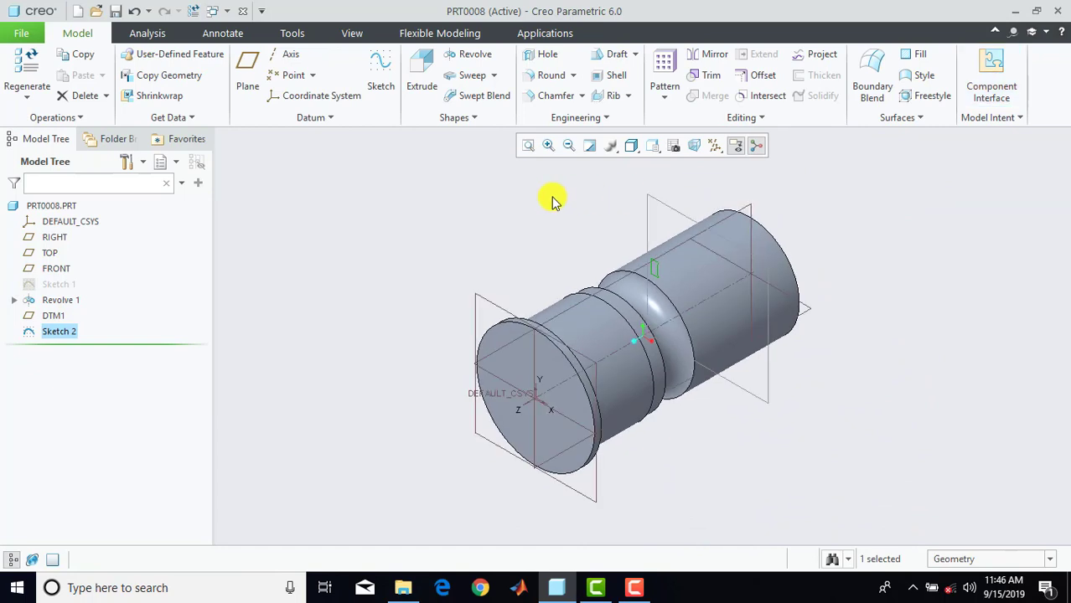
Extrude the small section as a 48 mm solid, with its direction flipped toward the groove.
click(424, 74)
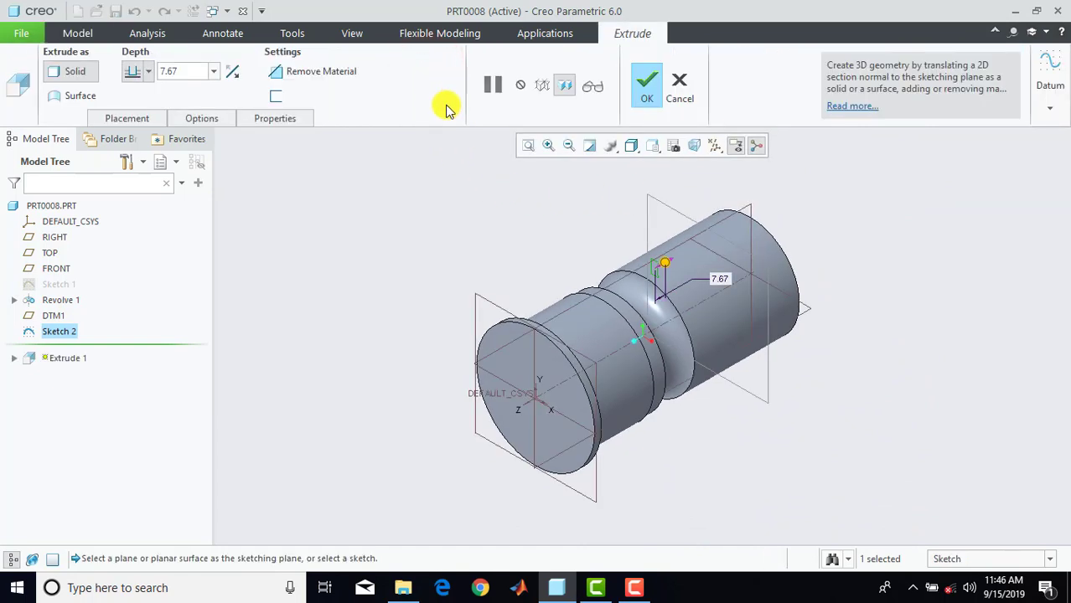
scroll(521, 180, down, 1)
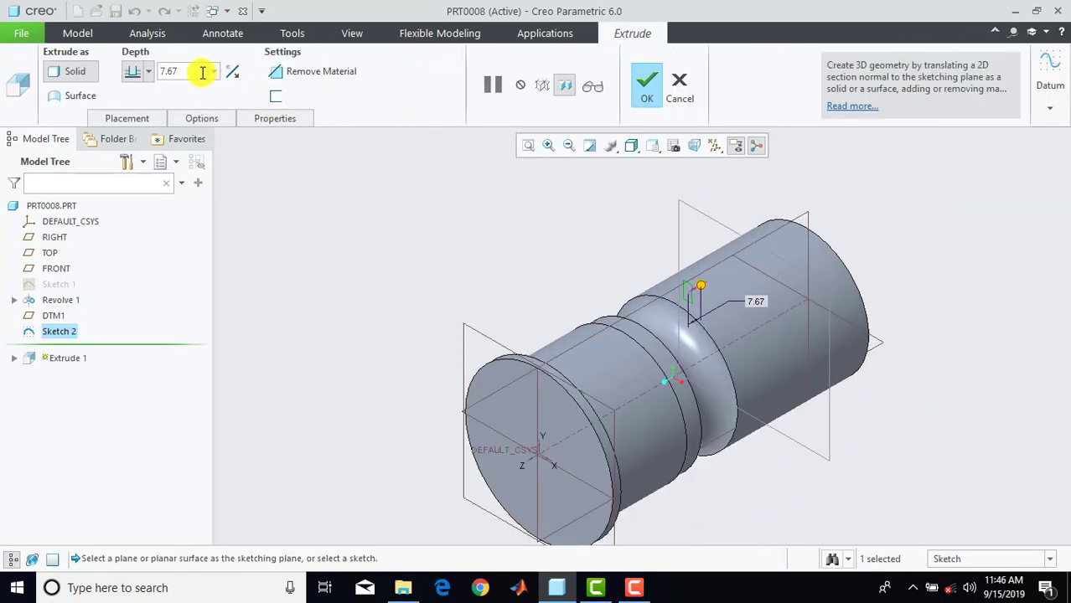
text(48)
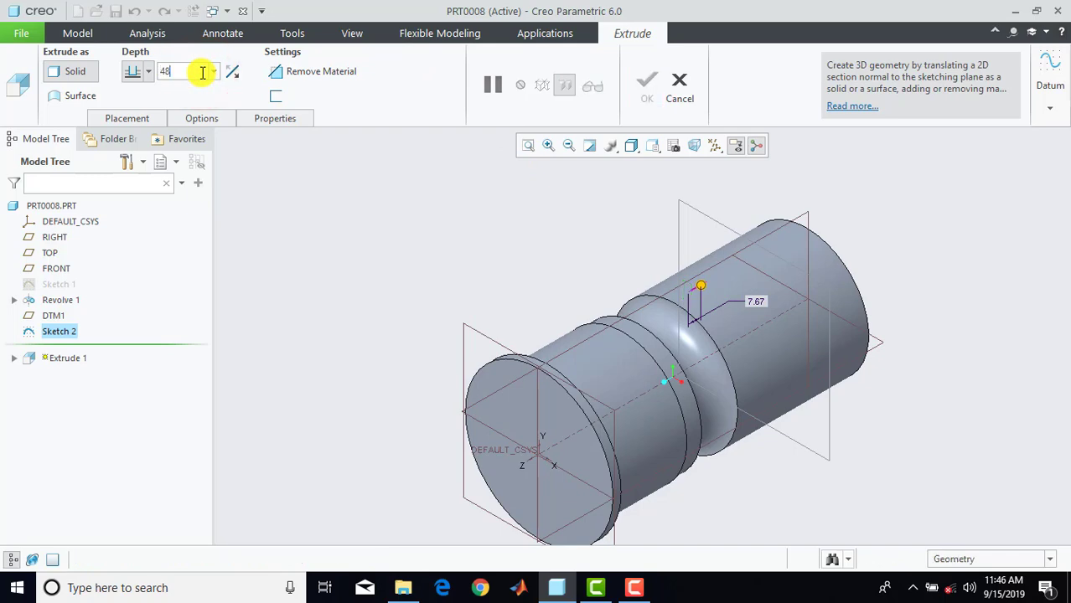
key(Return)
middle_drag(798, 354, 732, 386)
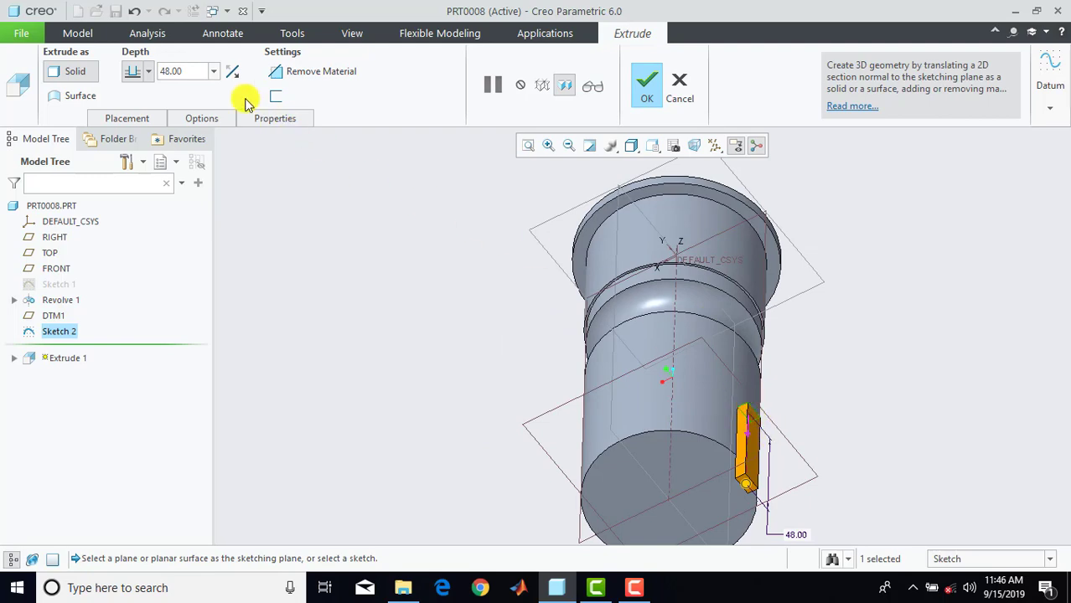
click(232, 75)
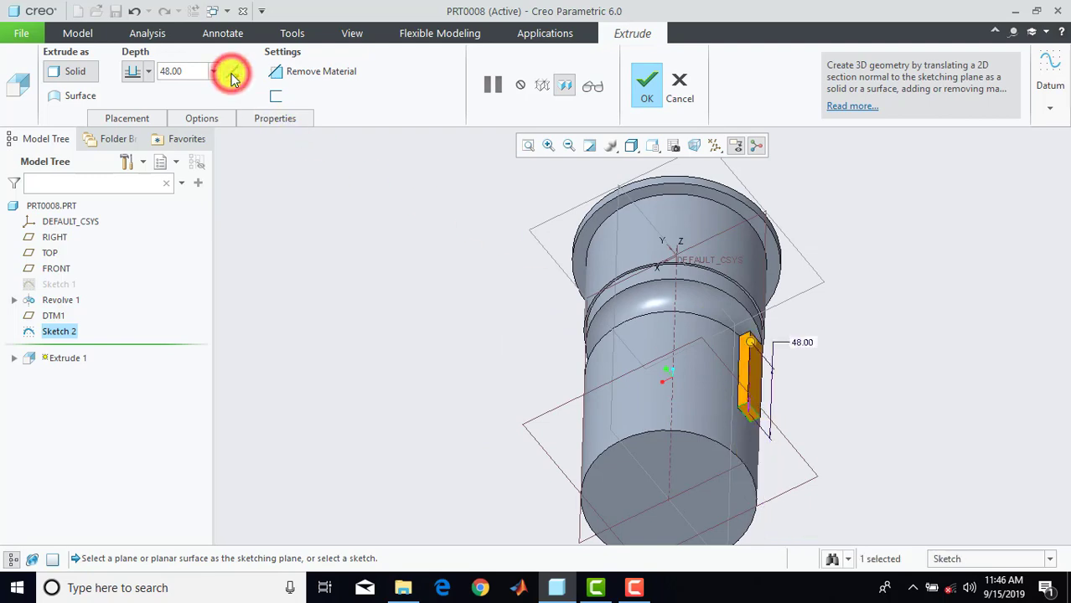
click(642, 85)
Start an Axis pattern of the extruded tooth, using the revolved part's central axis as the pattern centre.
key(ctrl+d)
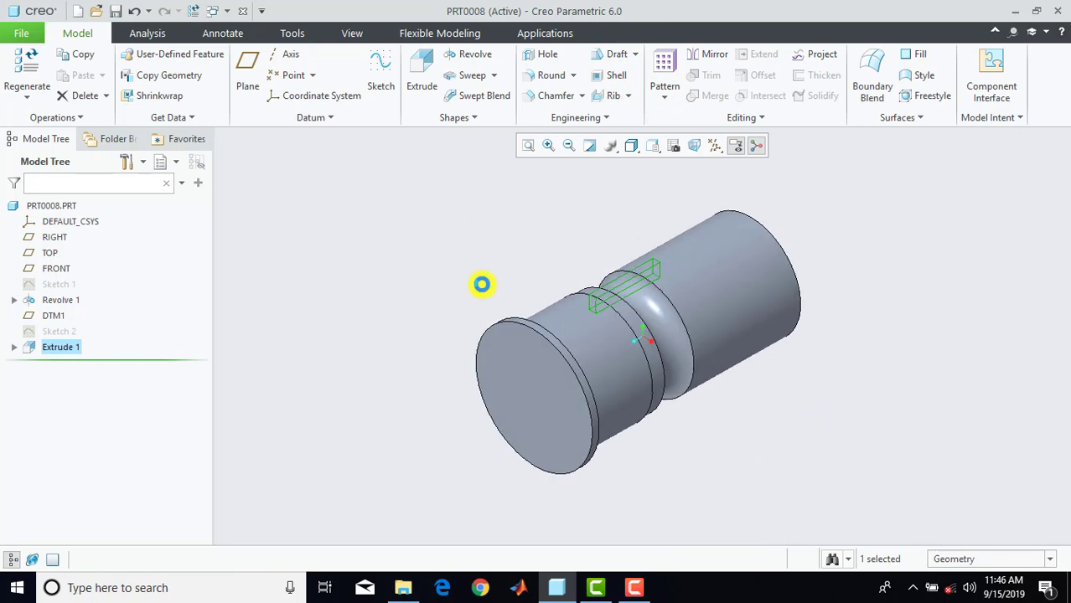
middle_drag(490, 268, 517, 293)
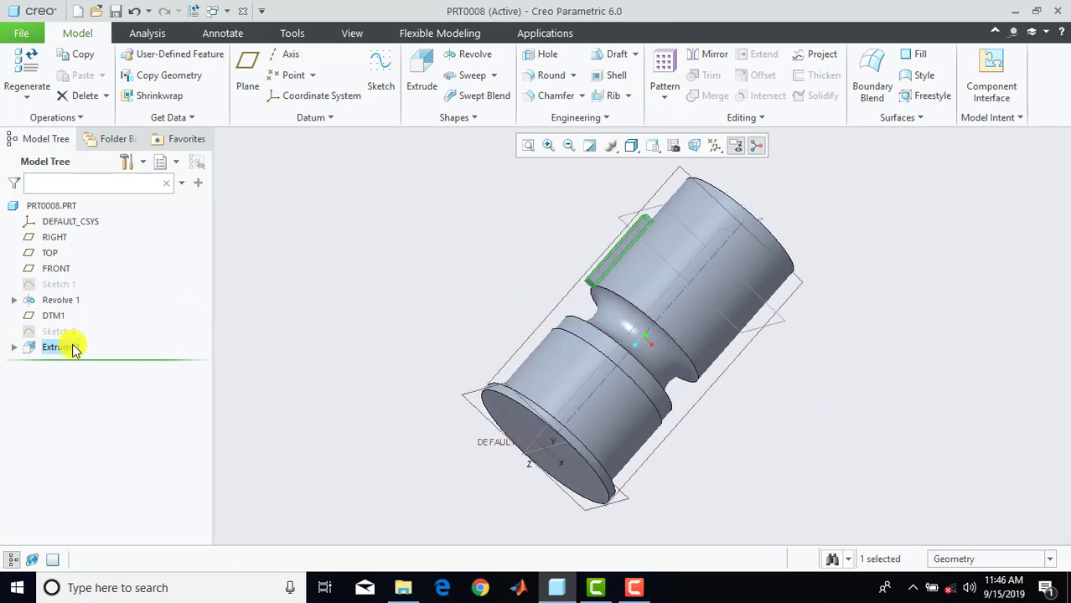
click(660, 67)
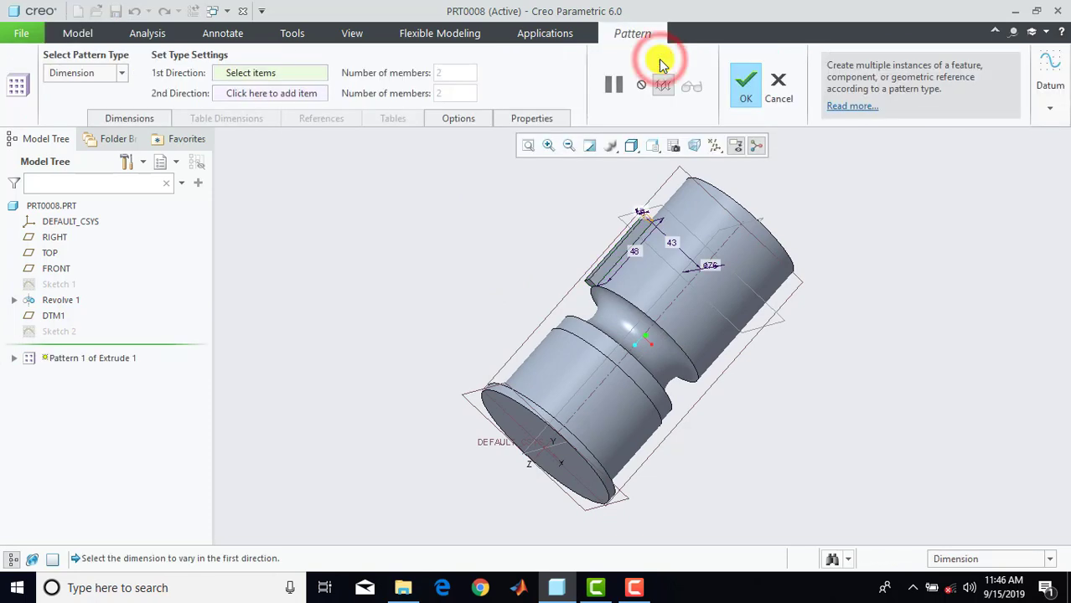
click(105, 75)
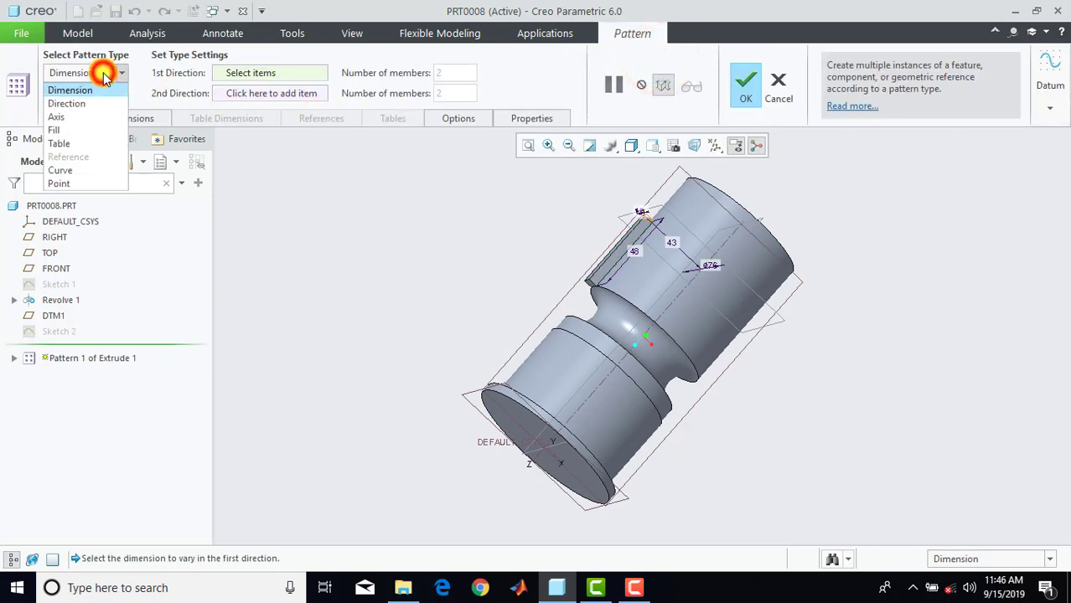
click(88, 112)
mouse_move(495, 314)
middle_down()
mouse_move(461, 306)
mouse_move(480, 311)
middle_up()
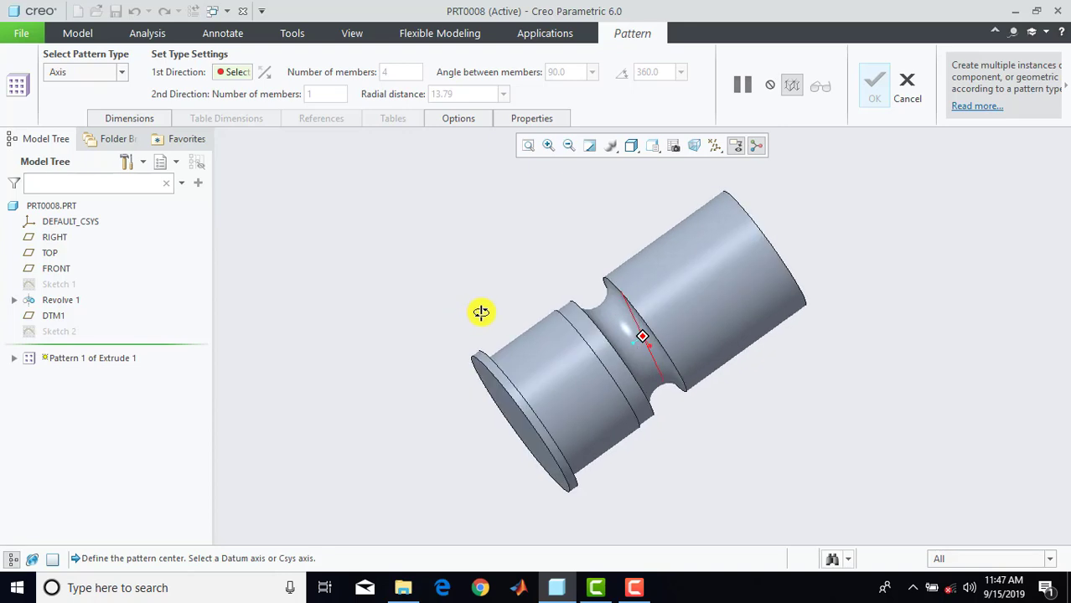
click(677, 313)
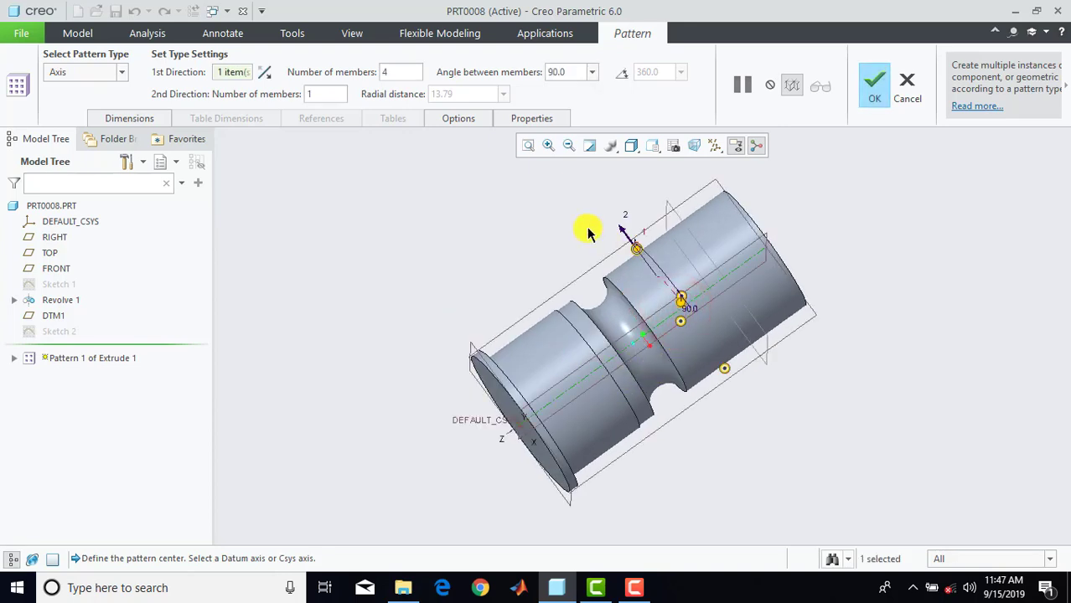
Set the tooth pattern to 15 members equally spaced over 360 degrees and complete it.
double_click(411, 75)
text(15)
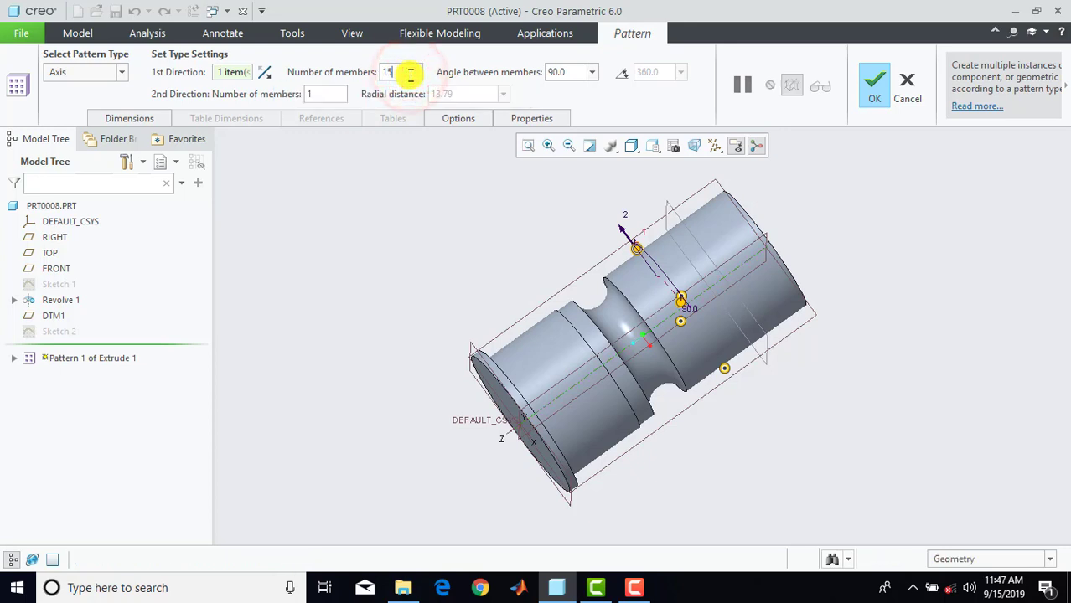
click(621, 73)
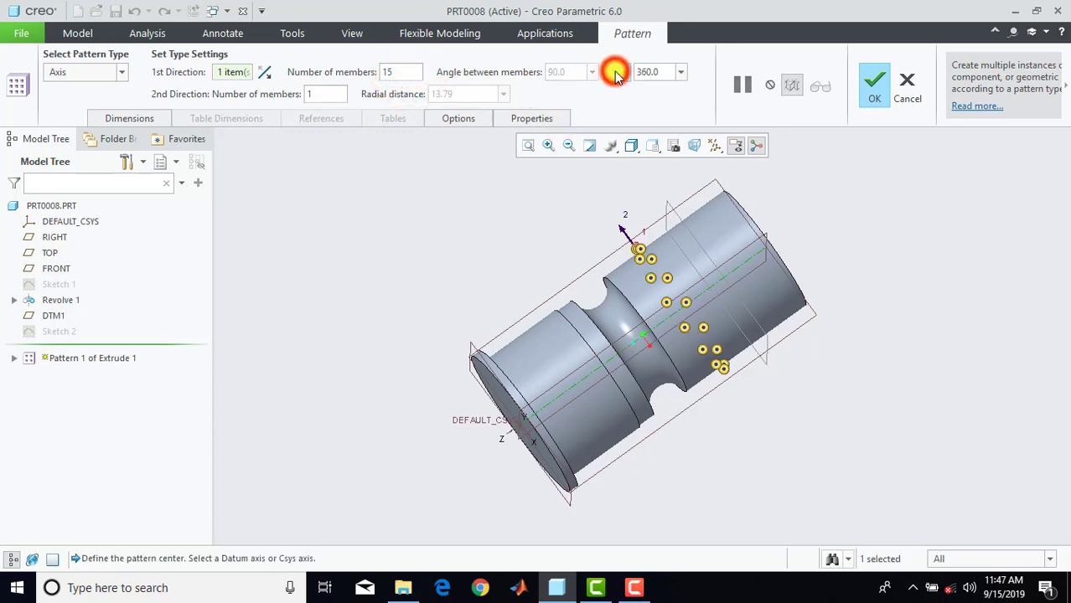
click(875, 87)
click(868, 227)
mouse_move(832, 356)
middle_down()
mouse_move(861, 332)
mouse_move(836, 356)
middle_up()
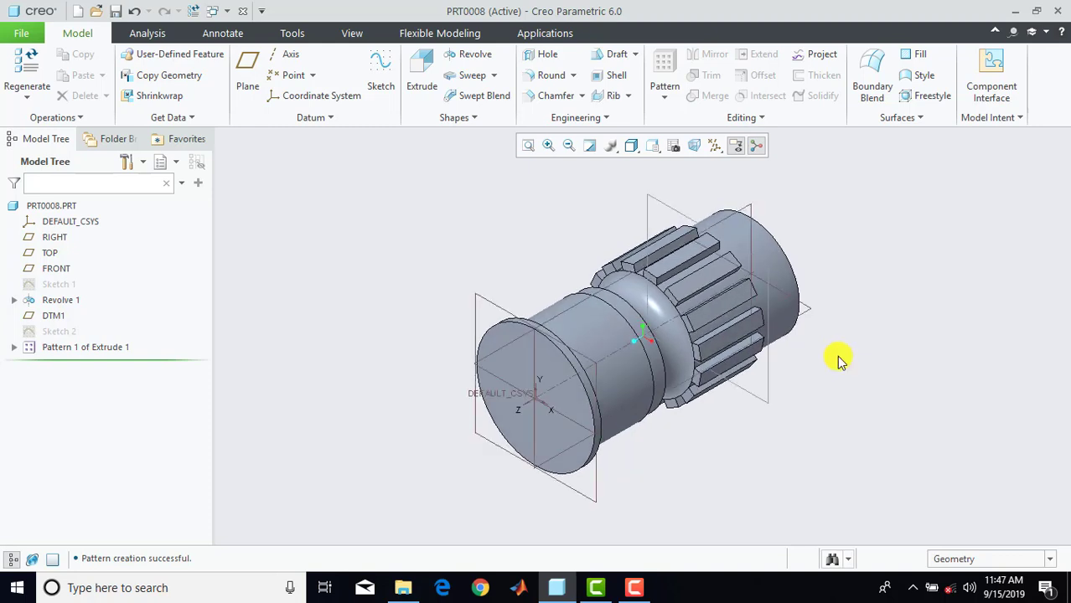
Create a datum plane offset 45 mm outward from the FRONT plane.
click(248, 73)
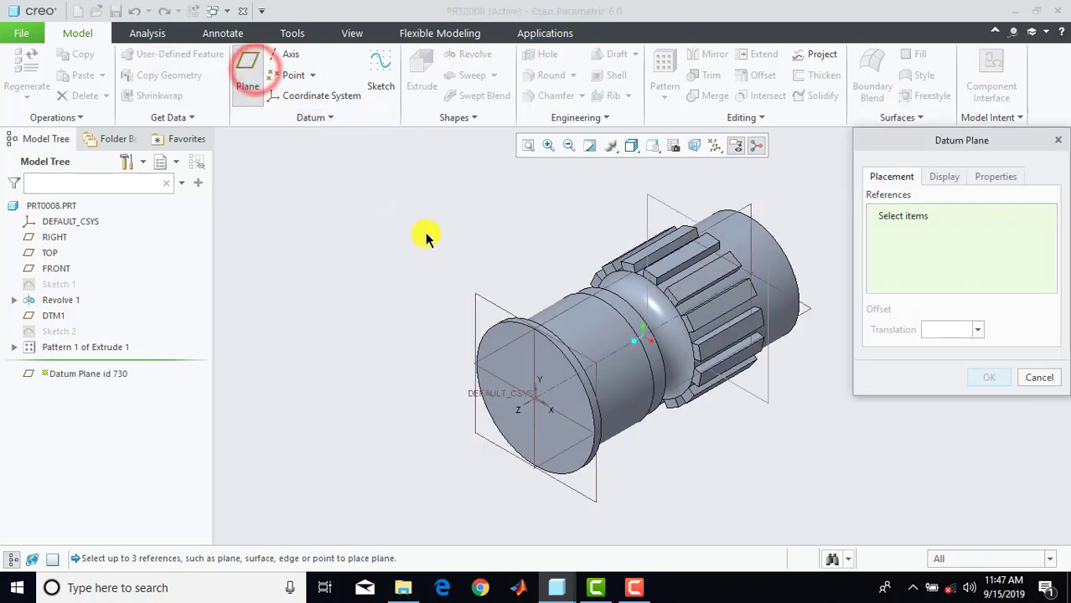
click(480, 300)
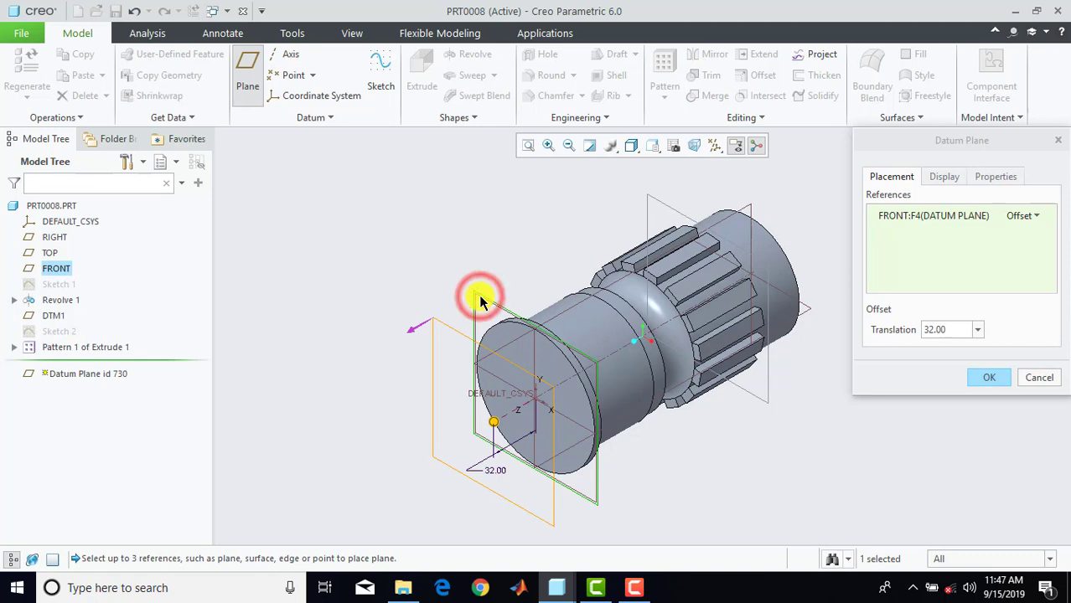
double_click(963, 330)
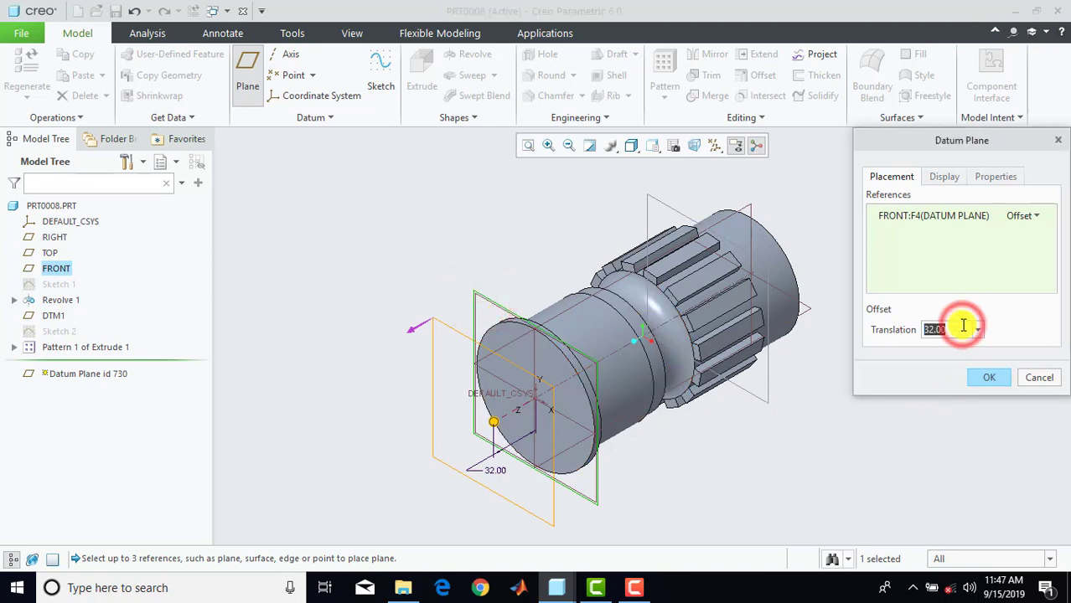
text(45)
key(Return)
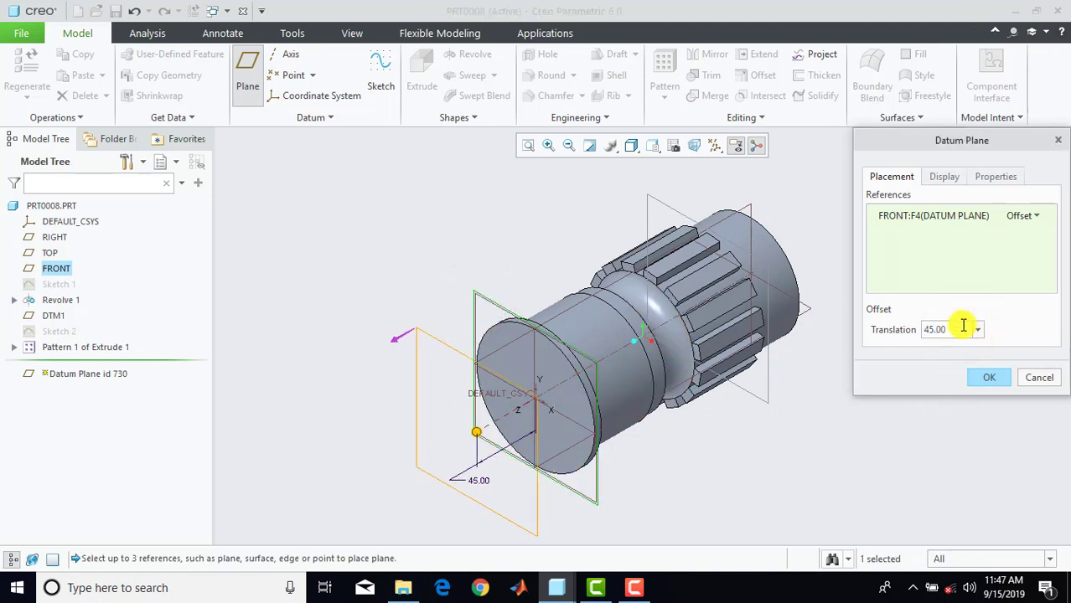
click(987, 377)
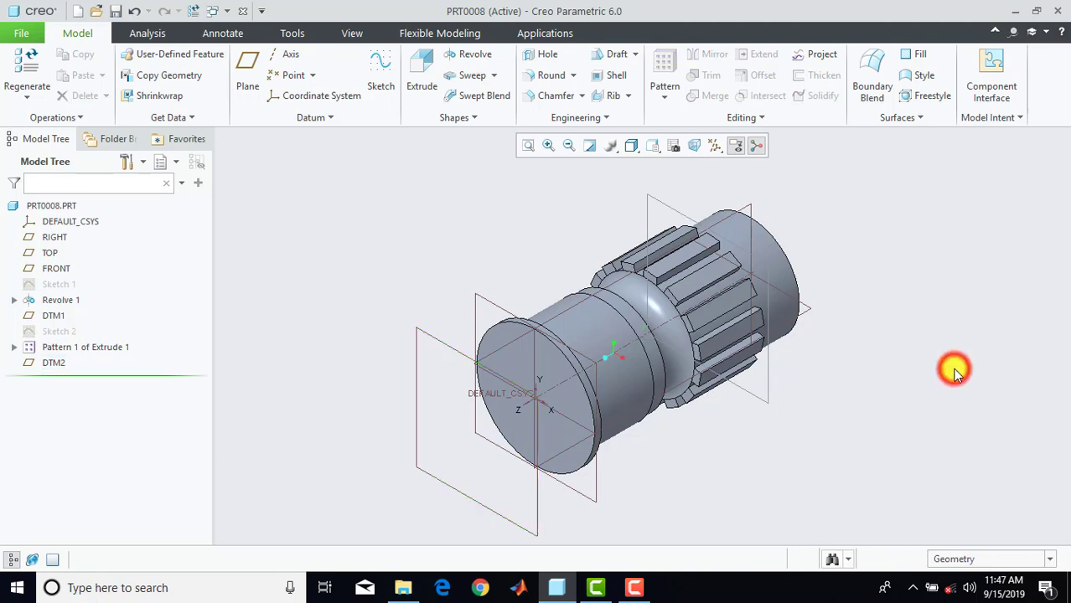
Create another datum plane offset 50 mm outward from DTM2.
click(248, 74)
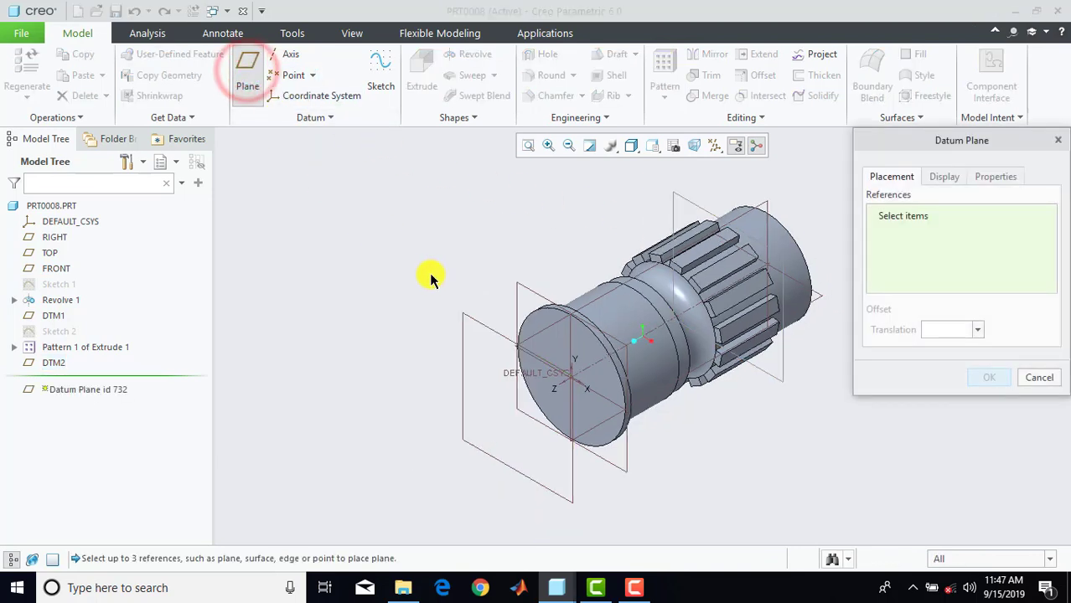
click(465, 320)
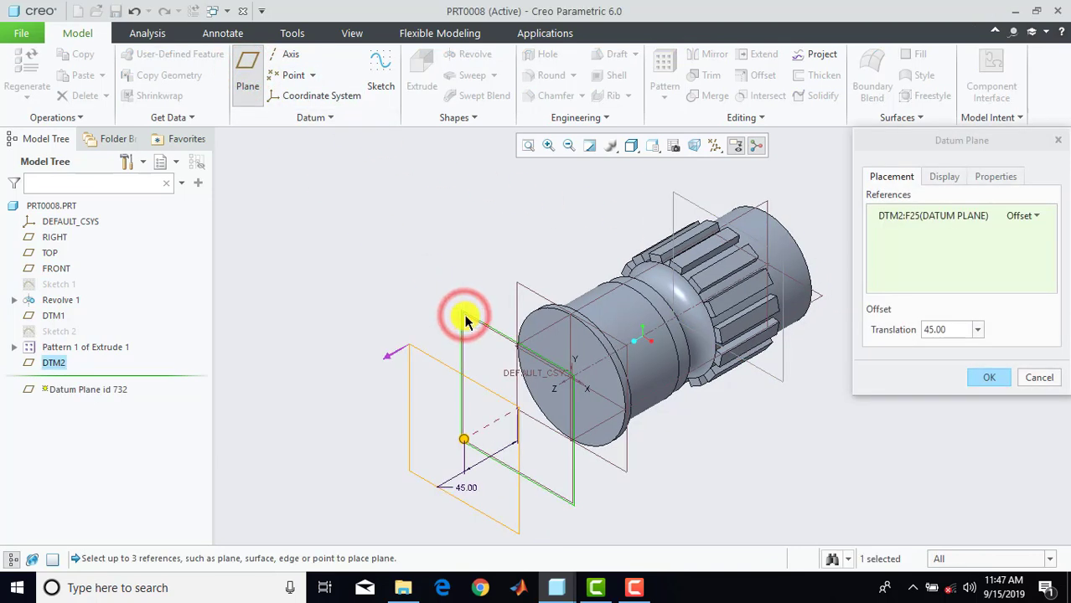
double_click(932, 331)
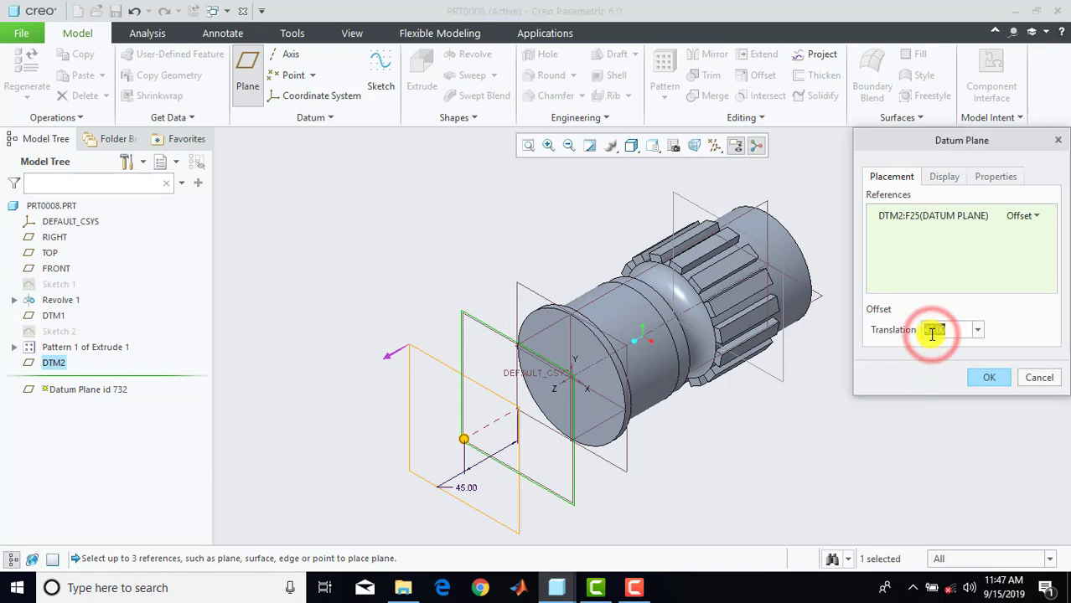
text(50)
key(Return)
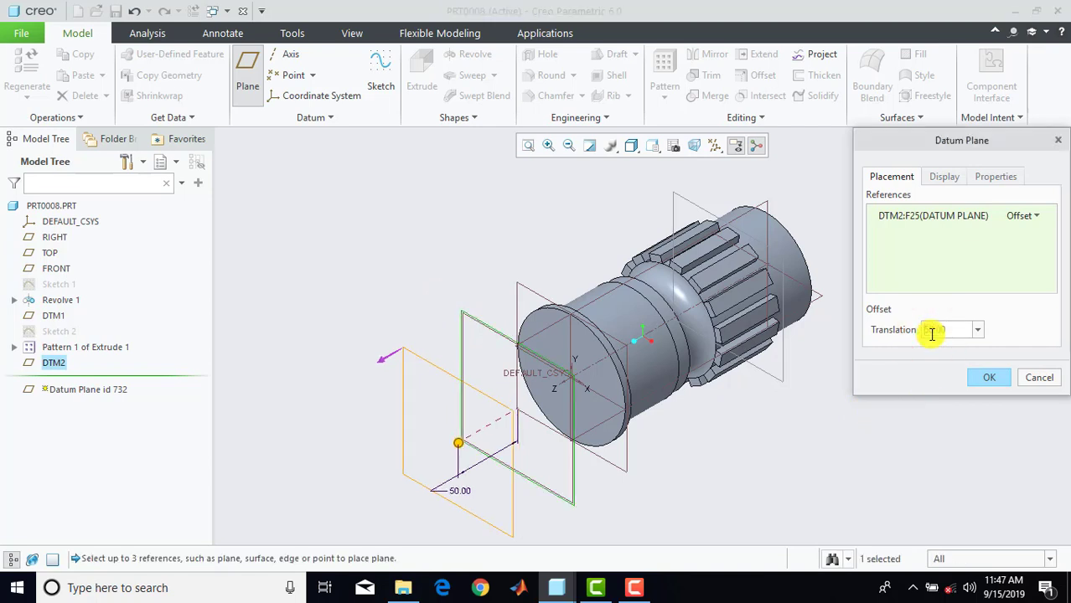
click(985, 379)
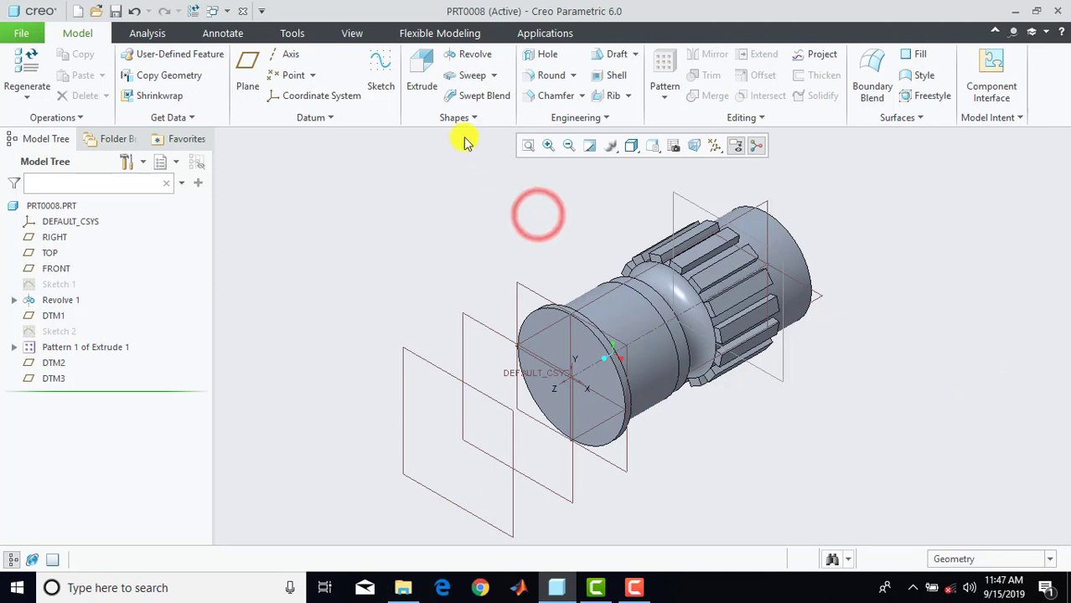
Start a sketch on the FRONT plane, viewed face-on, and begin a circle centred on the origin.
click(382, 72)
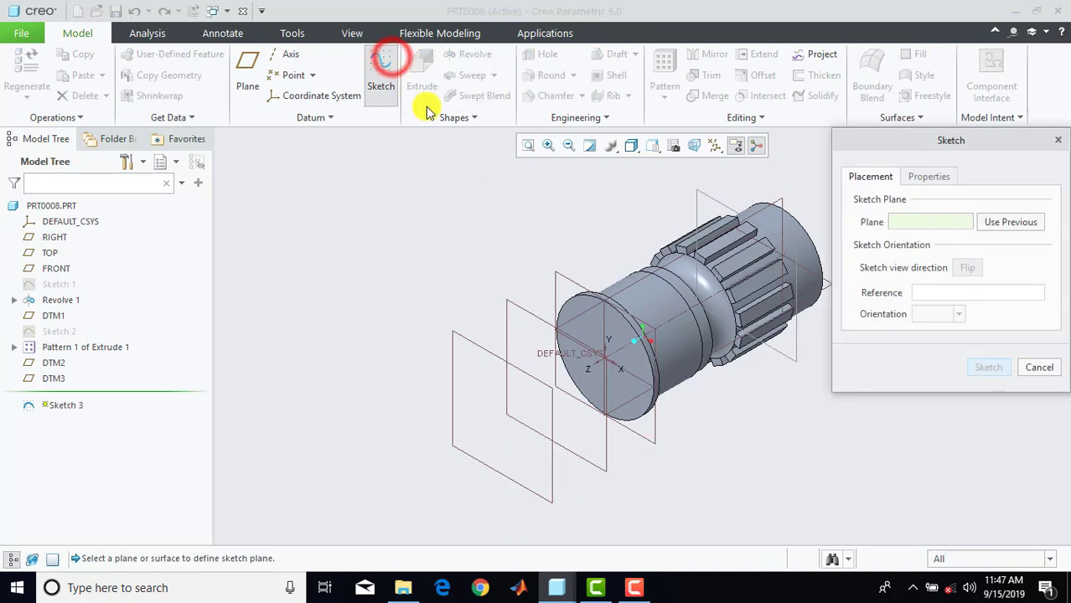
click(560, 278)
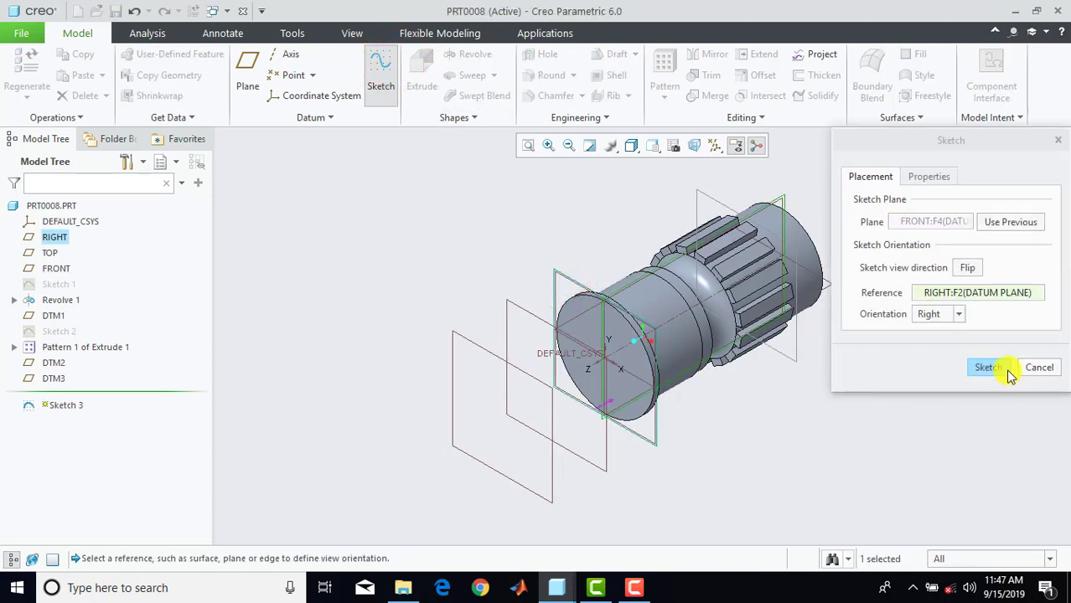
click(998, 368)
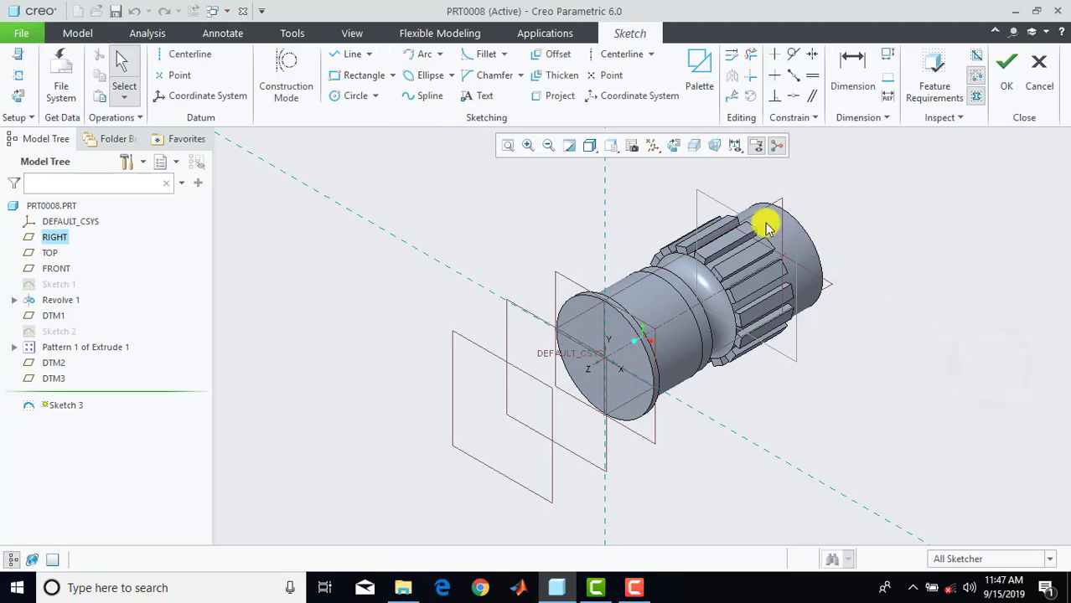
click(673, 148)
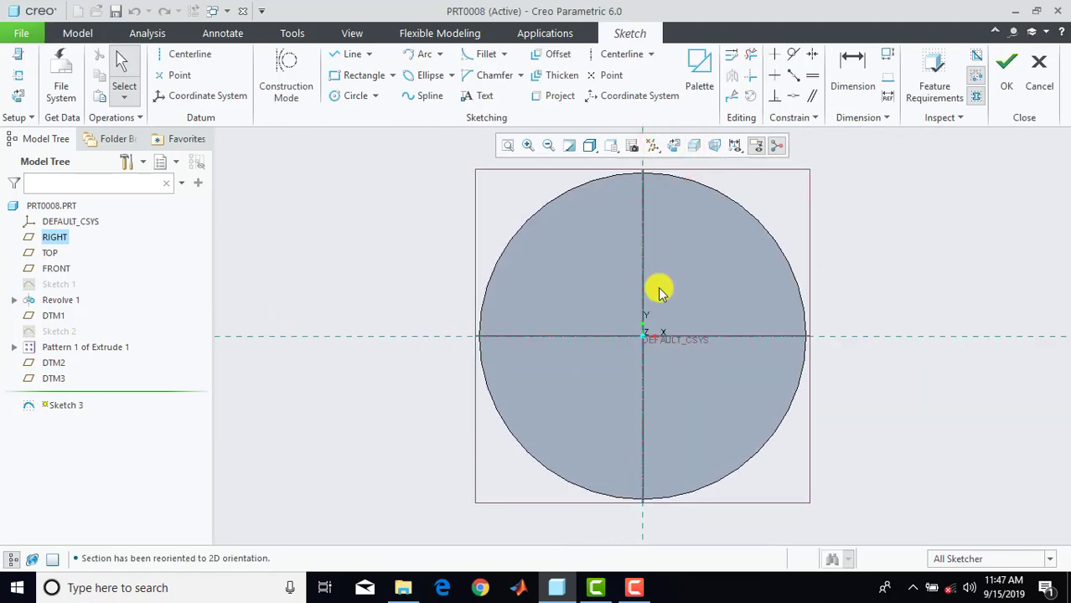
scroll(667, 290, down, 2)
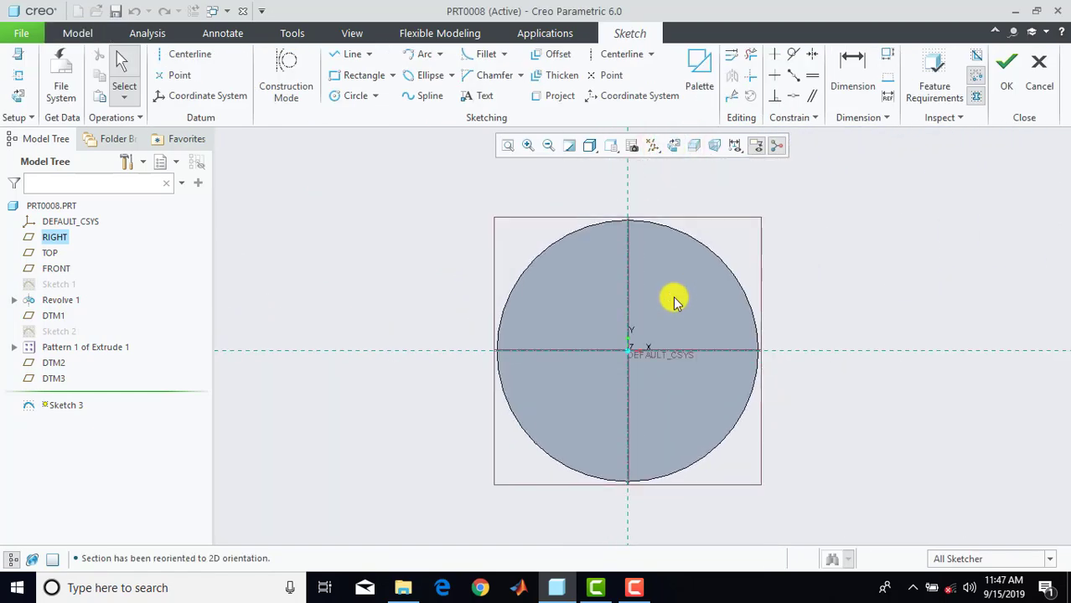
click(359, 101)
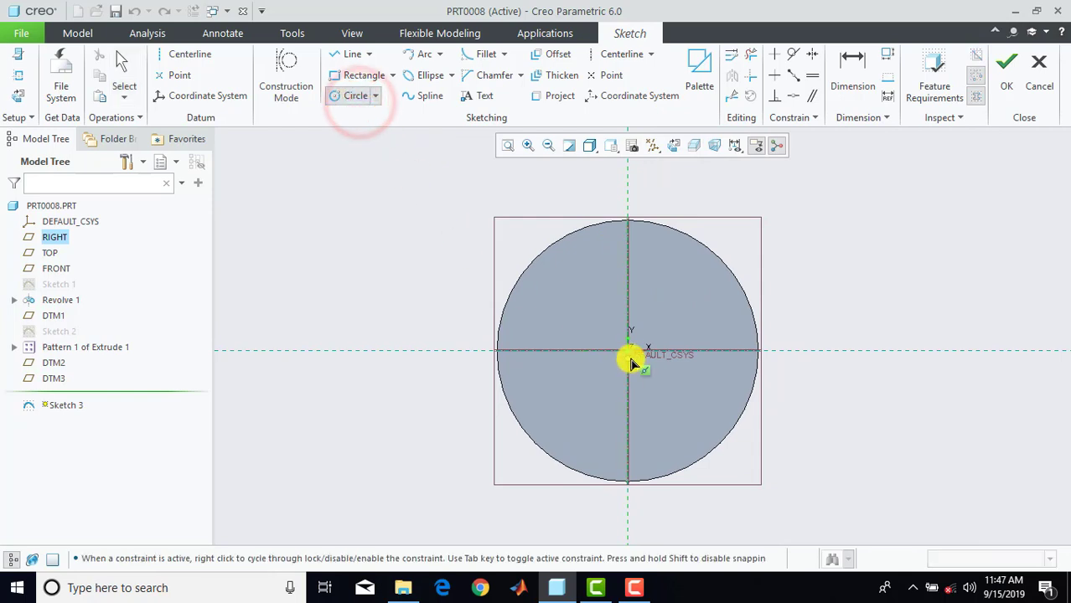
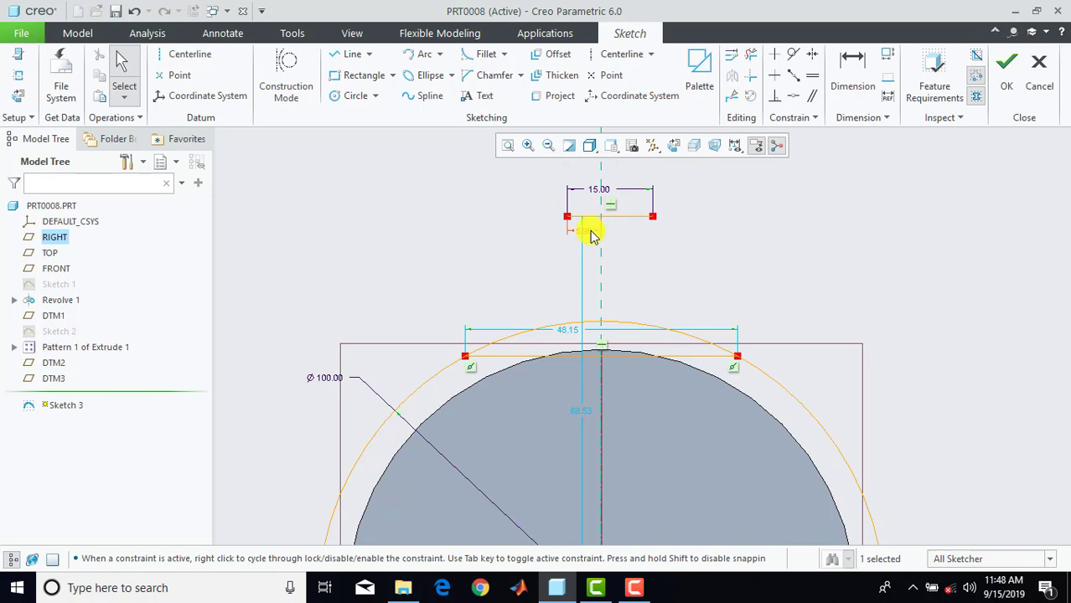
Set the short upper line's left end 7.5 mm from the vertical axis and the line 85 mm above the horizontal axis.
click(591, 233)
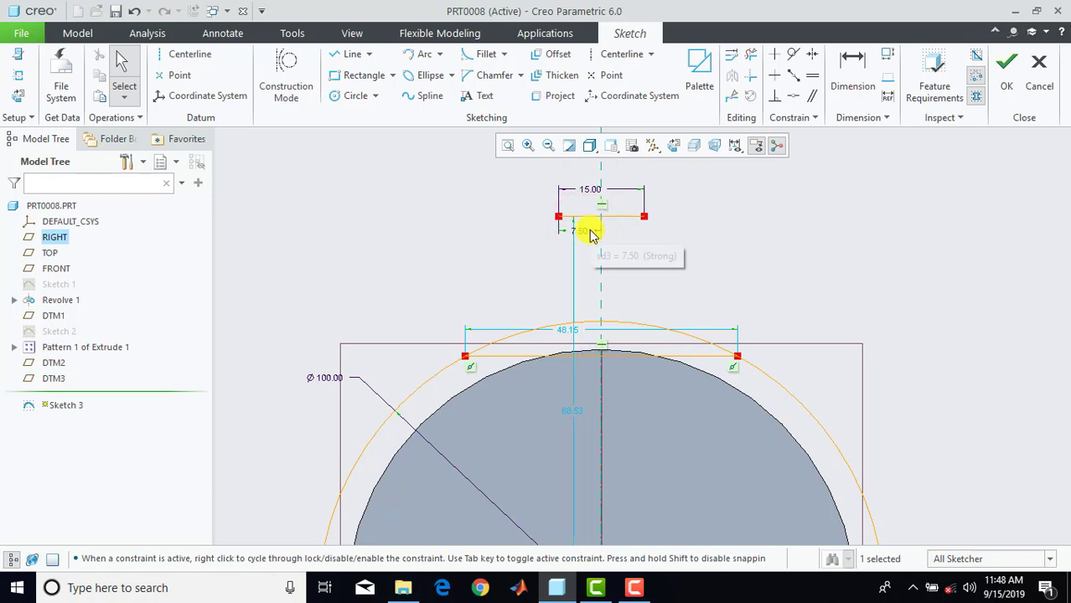
scroll(591, 235, down, 2)
shift+middle_drag(653, 261, 650, 234)
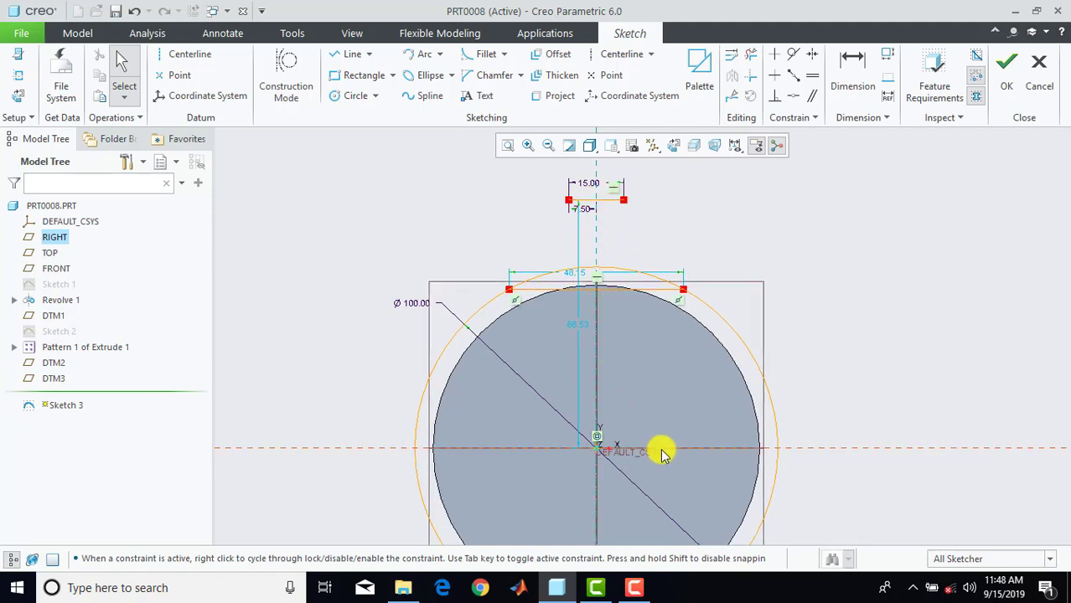
double_click(578, 328)
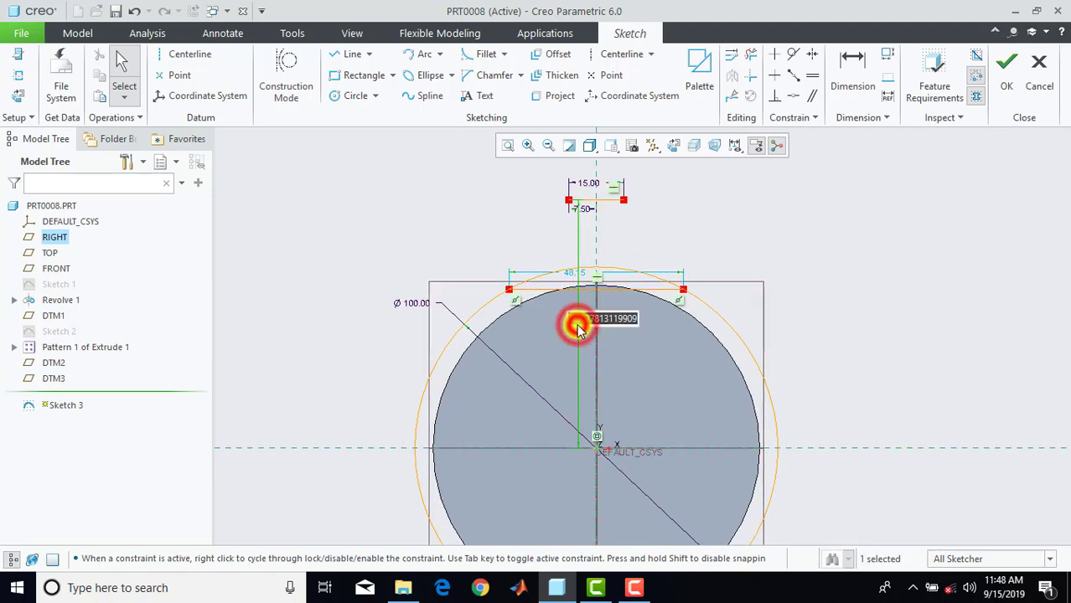
text(65)
key(Return)
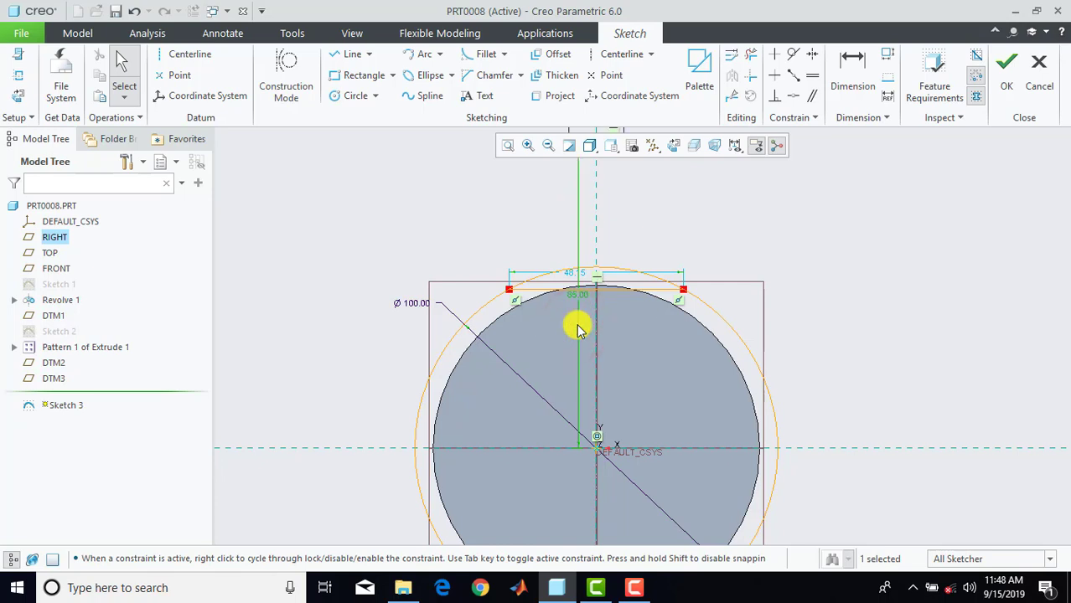
Set the length of the horizontal chord across the top of the 100 mm circle to 40 mm.
scroll(577, 328, down, 1)
middle_drag(637, 246, 633, 286)
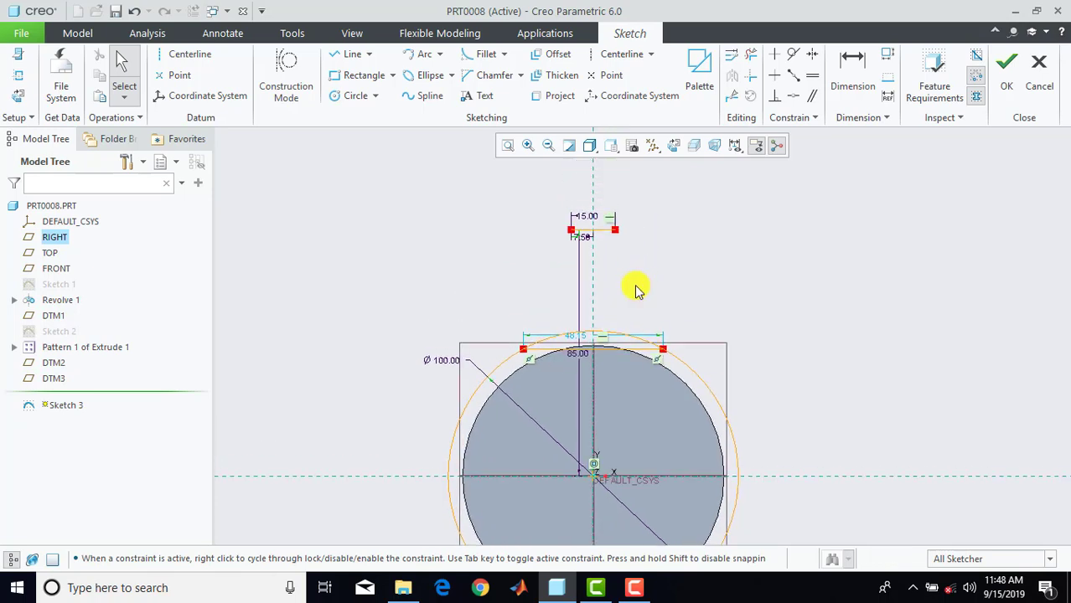
scroll(595, 330, up, 2)
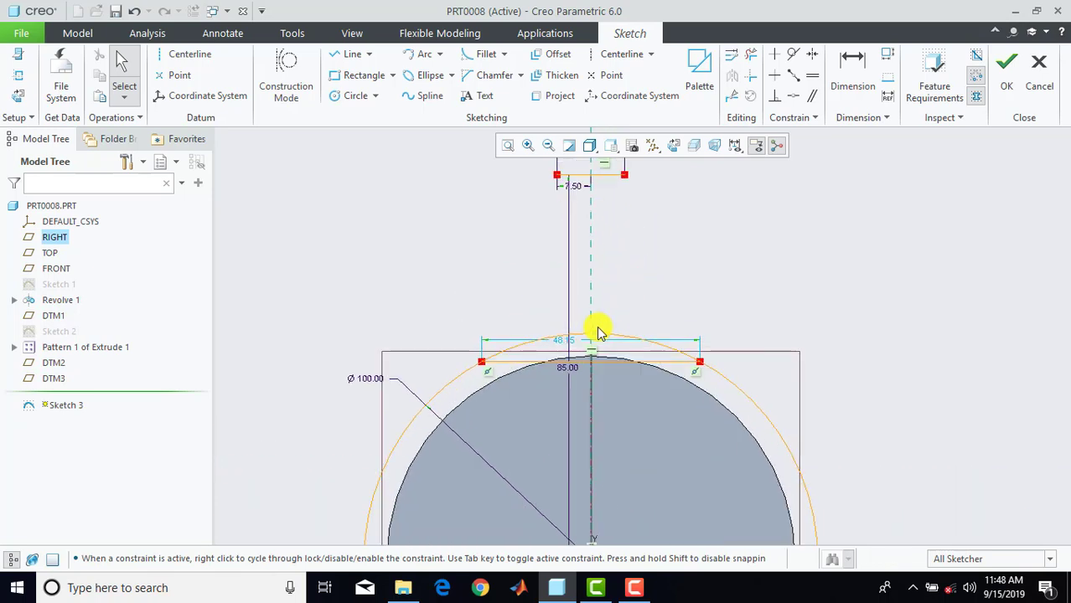
double_click(554, 347)
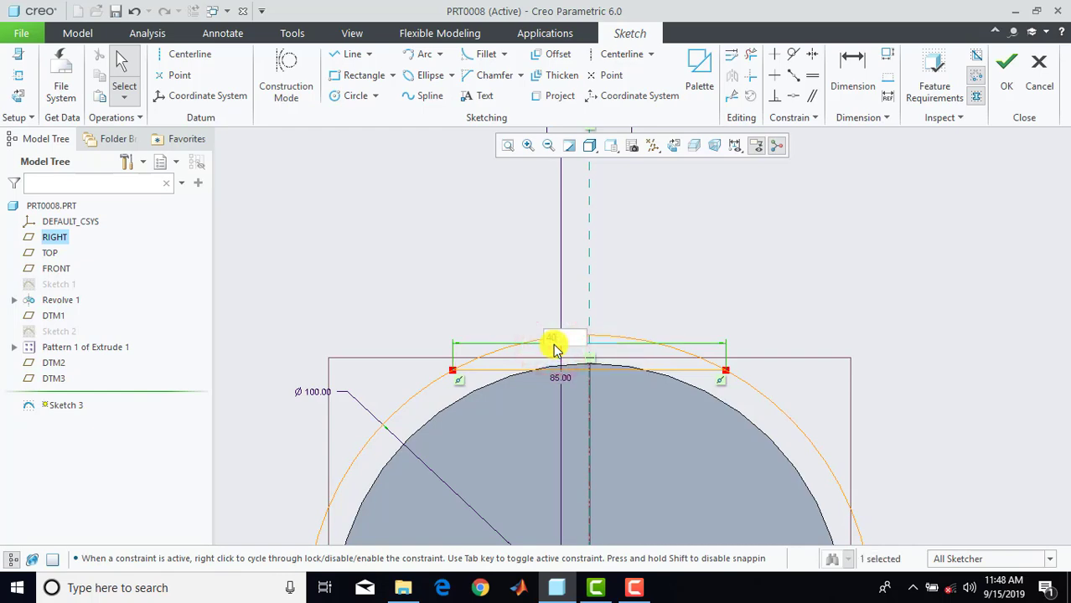
text(40)
key(Return)
Connect the left ends of the chord and the short upper line with an outward-bulging arc of radius 65 mm.
scroll(575, 308, down, 3)
scroll(612, 294, up, 2)
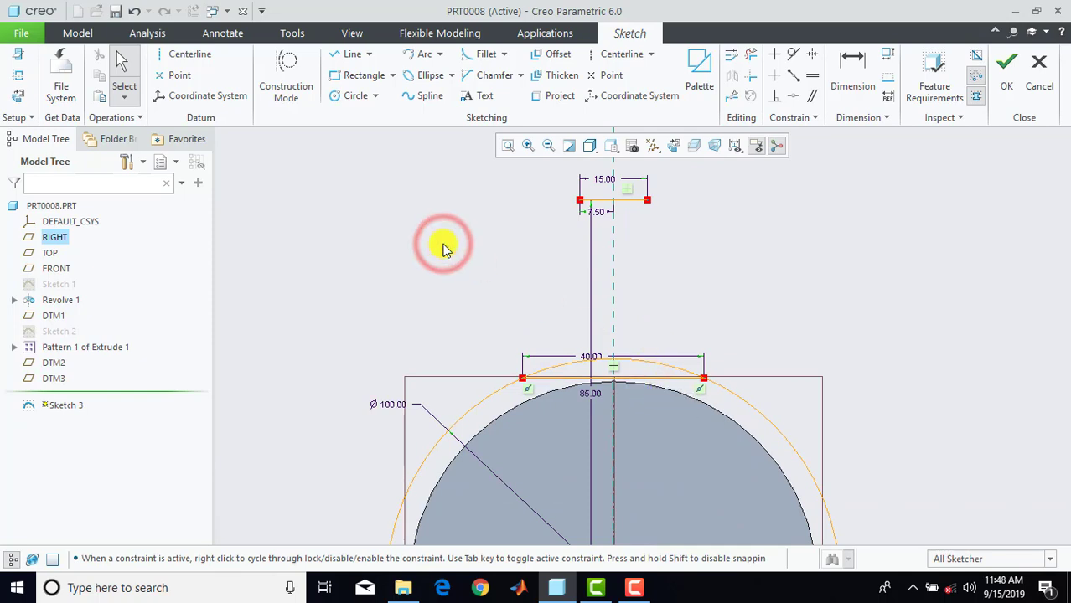
click(425, 53)
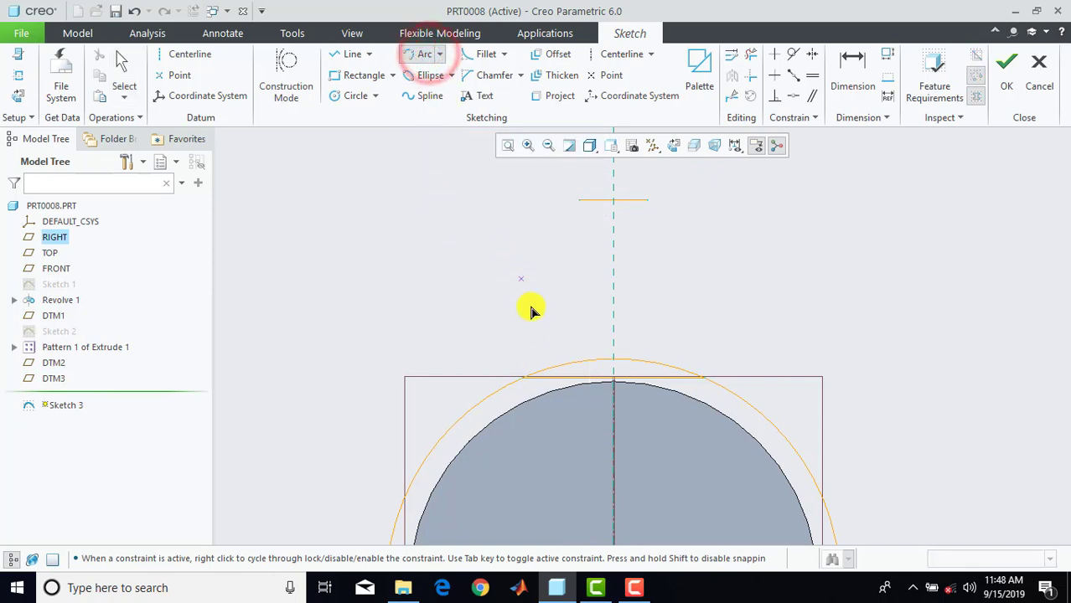
click(526, 379)
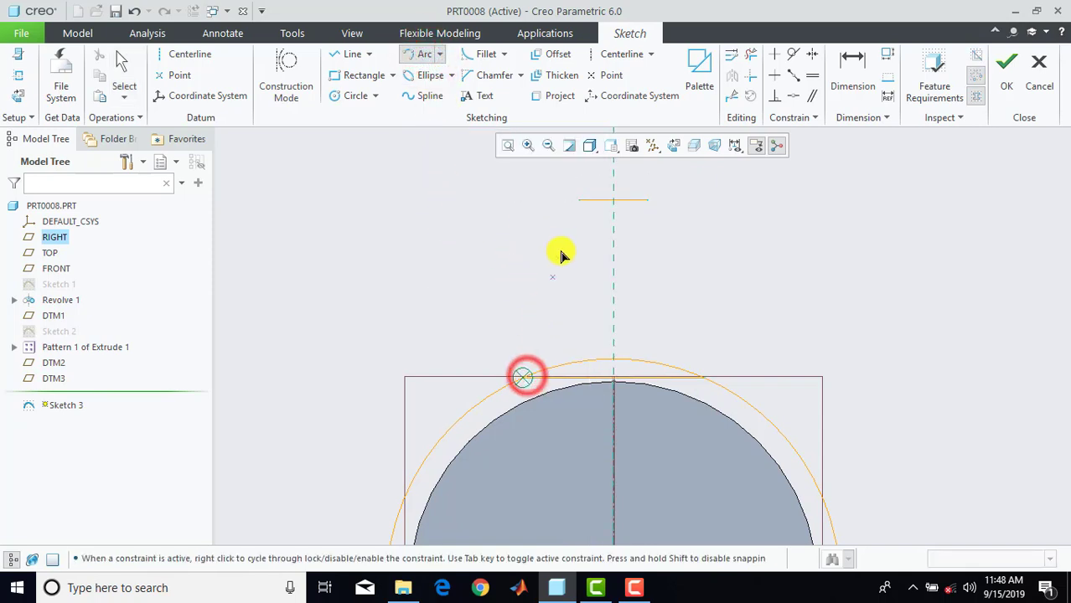
click(578, 206)
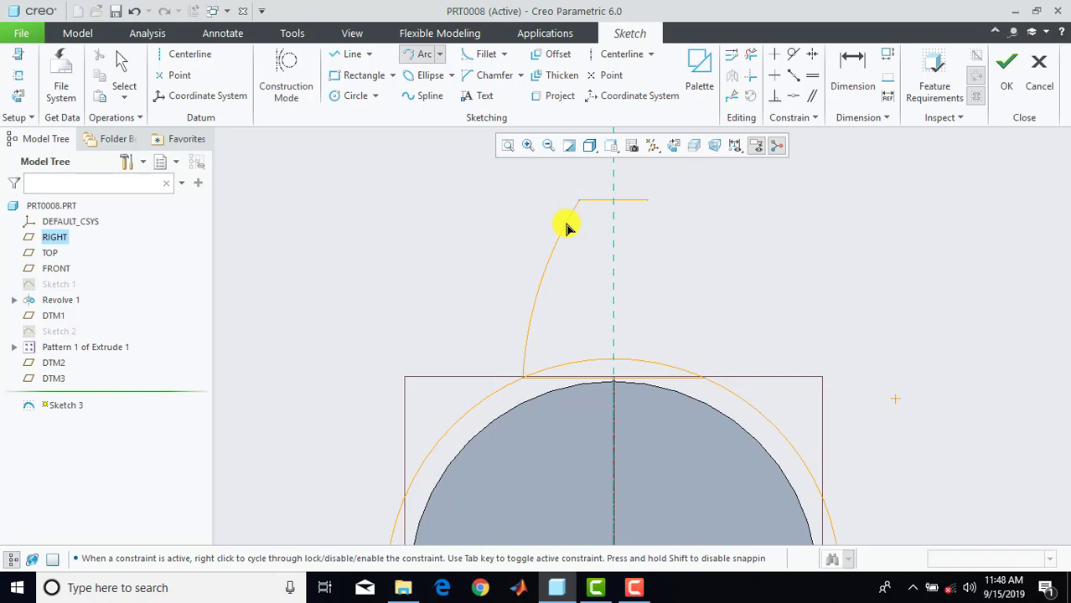
click(566, 226)
middle_click(566, 227)
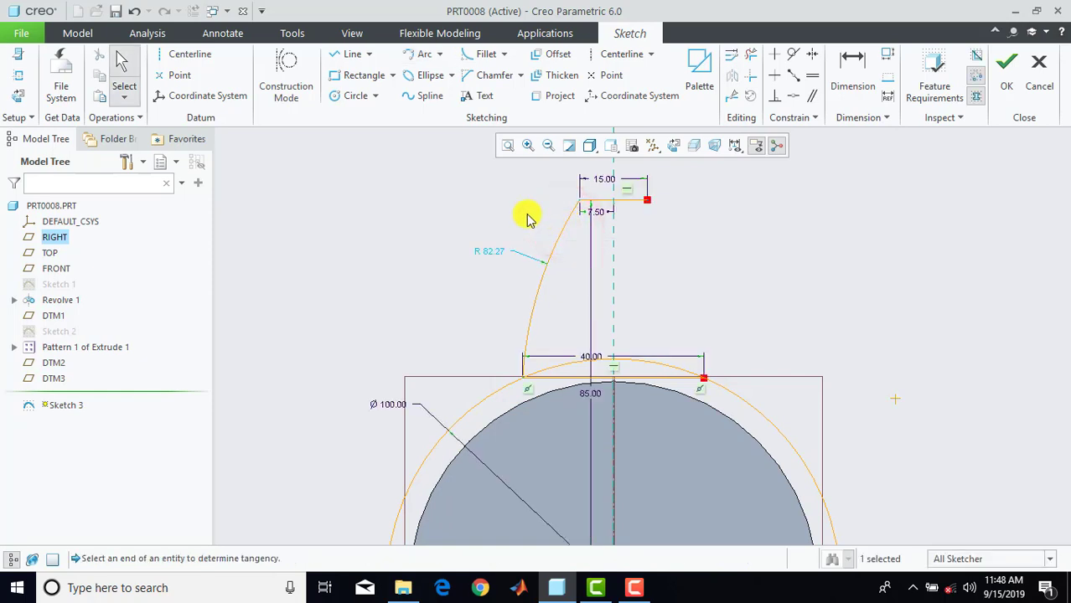
double_click(503, 252)
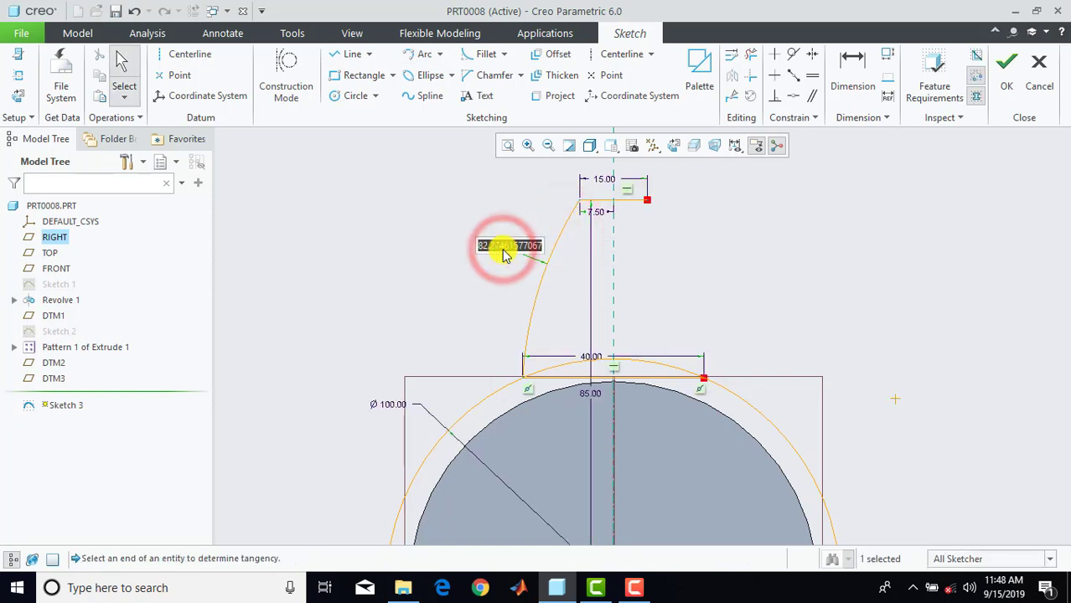
text(65)
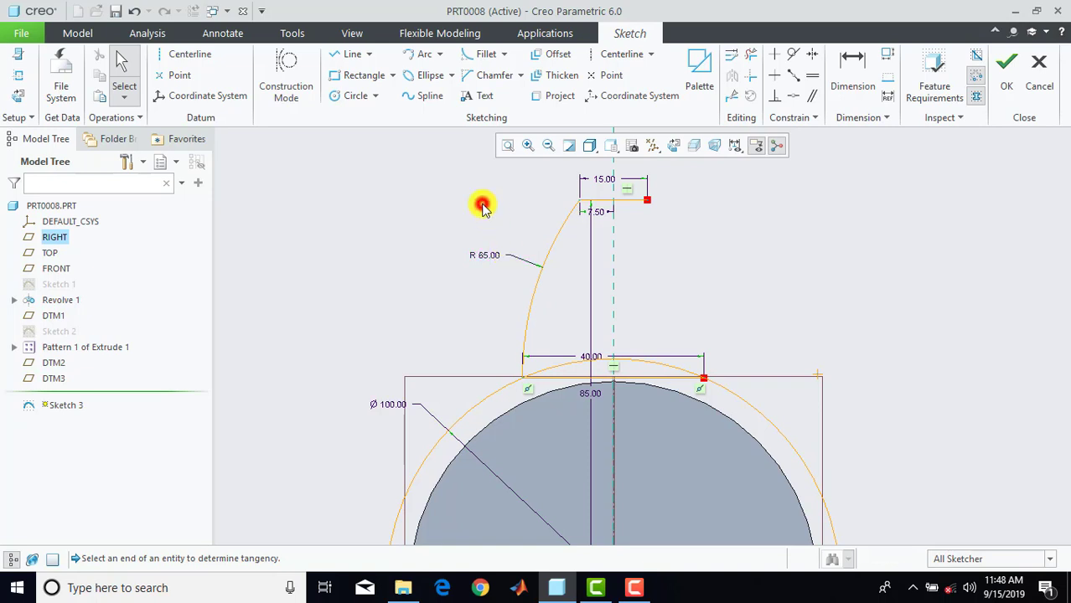
Connect the right ends of the short upper line and the chord with an outward-bulging arc of radius 65 mm.
click(419, 55)
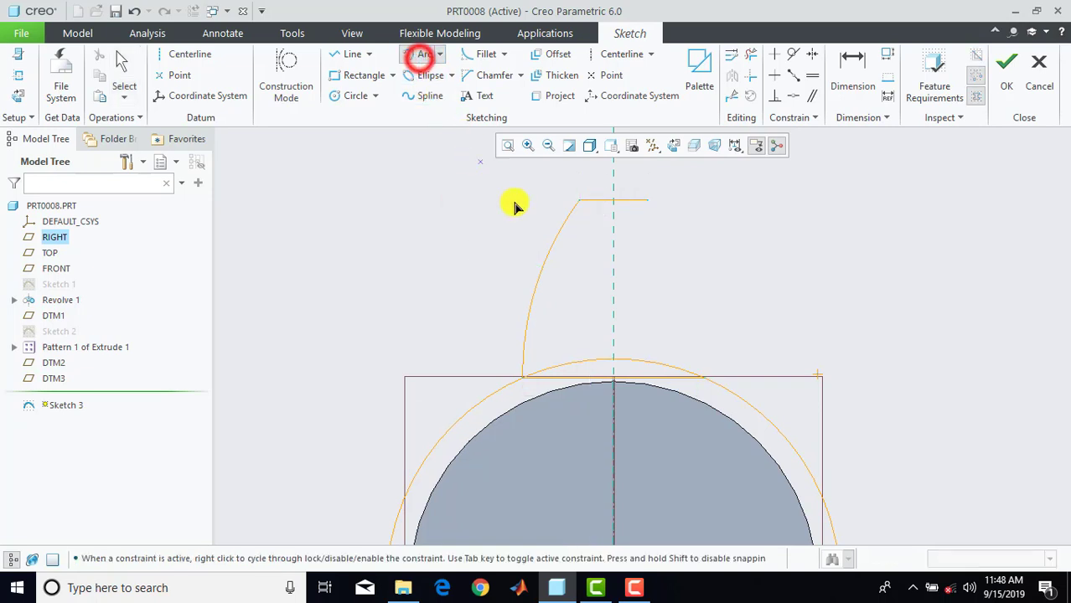
click(647, 199)
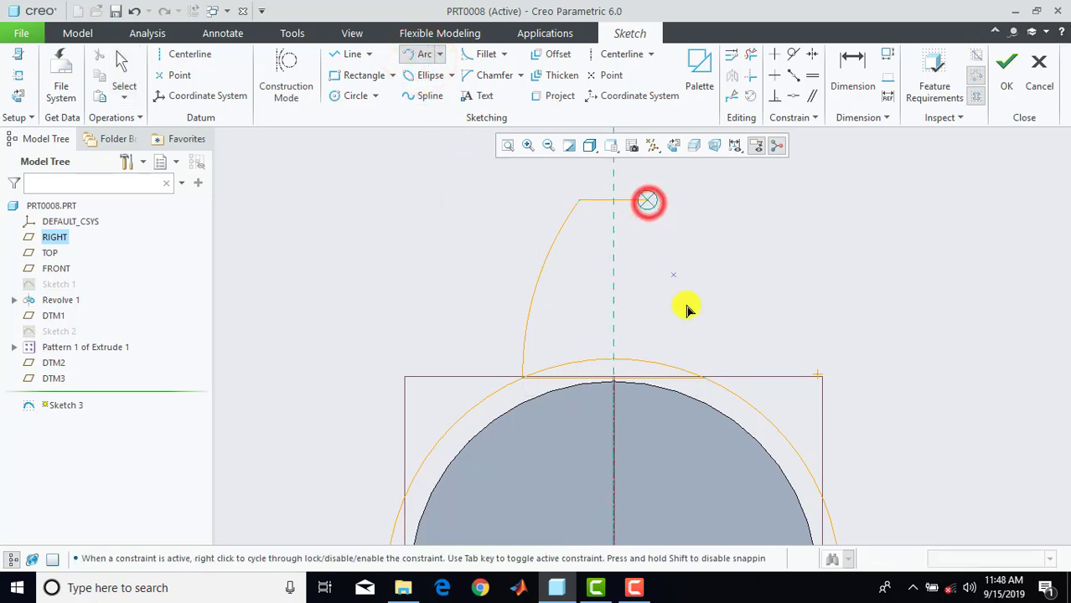
click(704, 379)
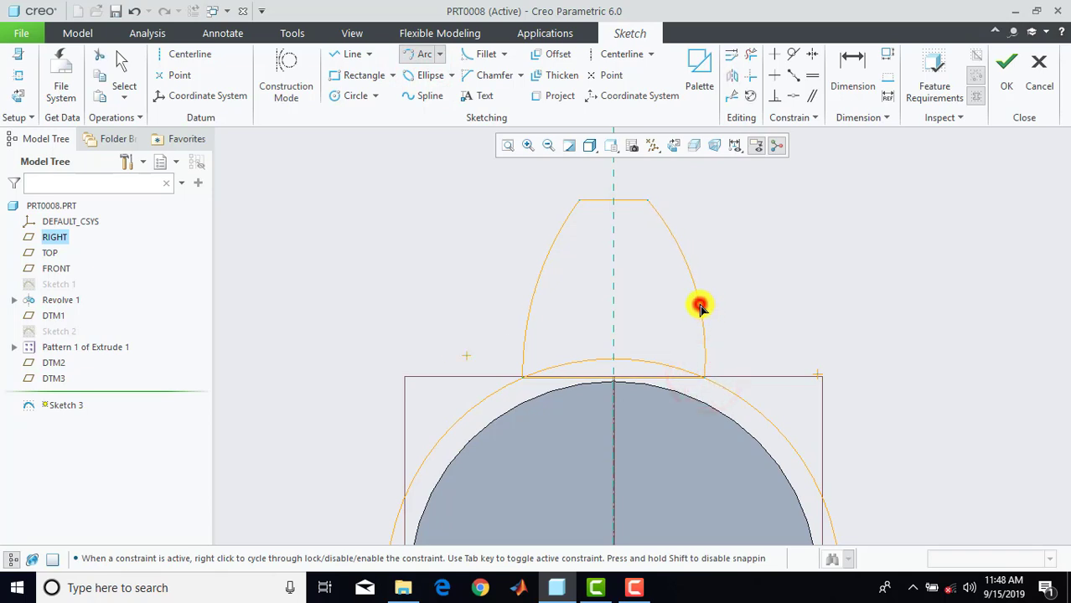
click(700, 307)
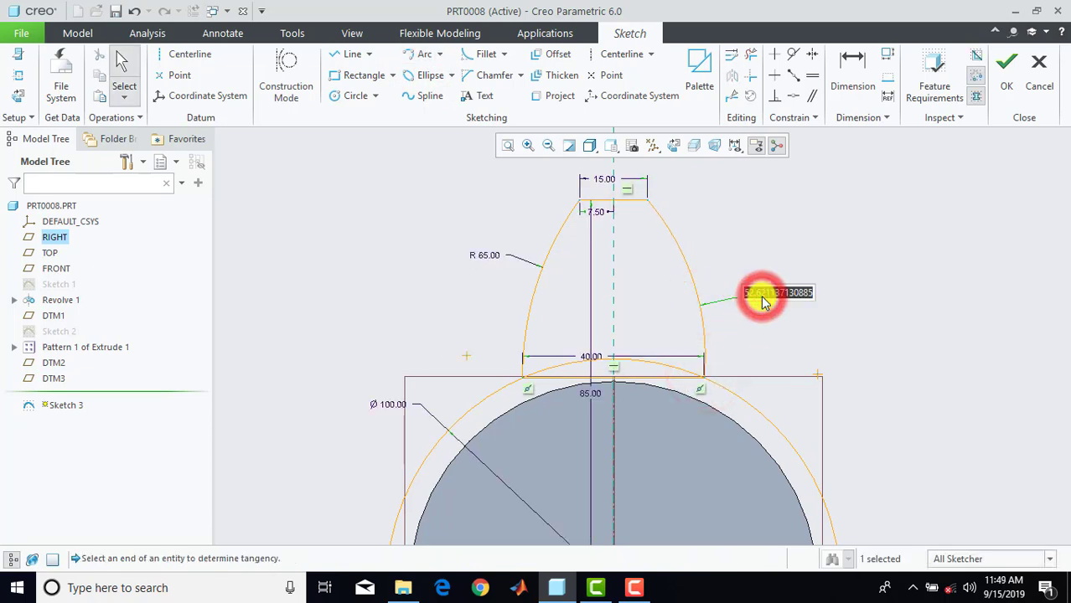
text(65)
key(Return)
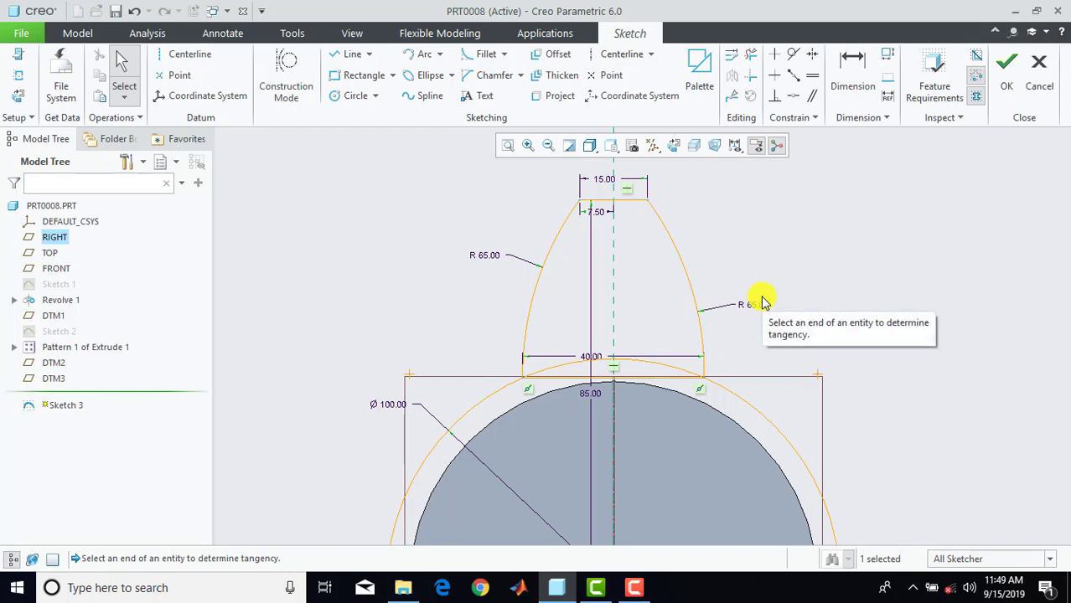
Add a horizontal datum centerline through the origin of the sketch.
scroll(760, 304, down, 3)
mouse_move(824, 384)
middle_down()
mouse_move(750, 336)
mouse_move(714, 327)
middle_up()
scroll(757, 335, down, 2)
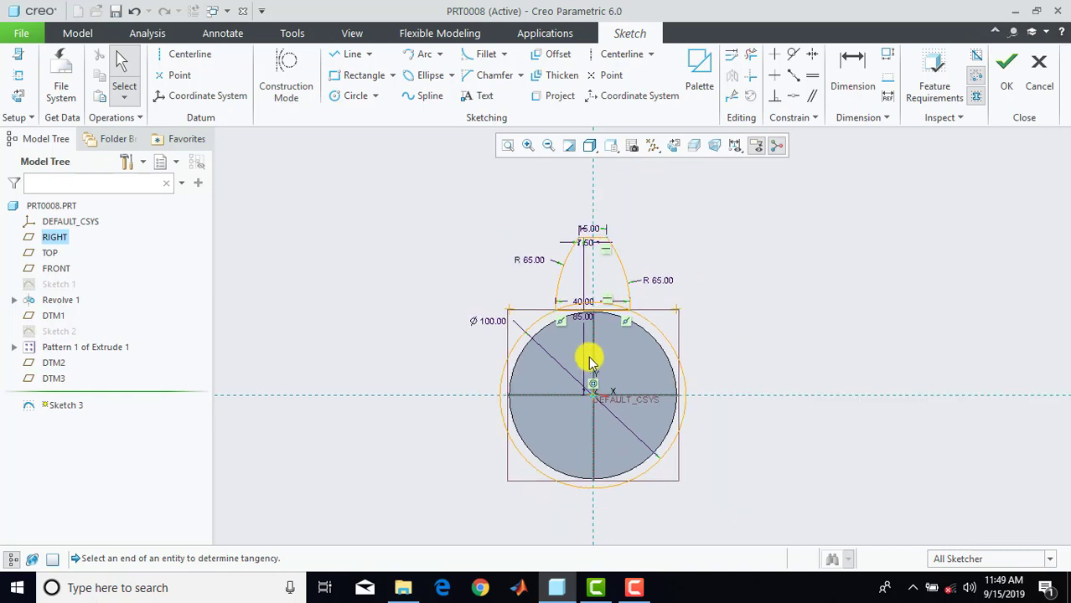
click(184, 54)
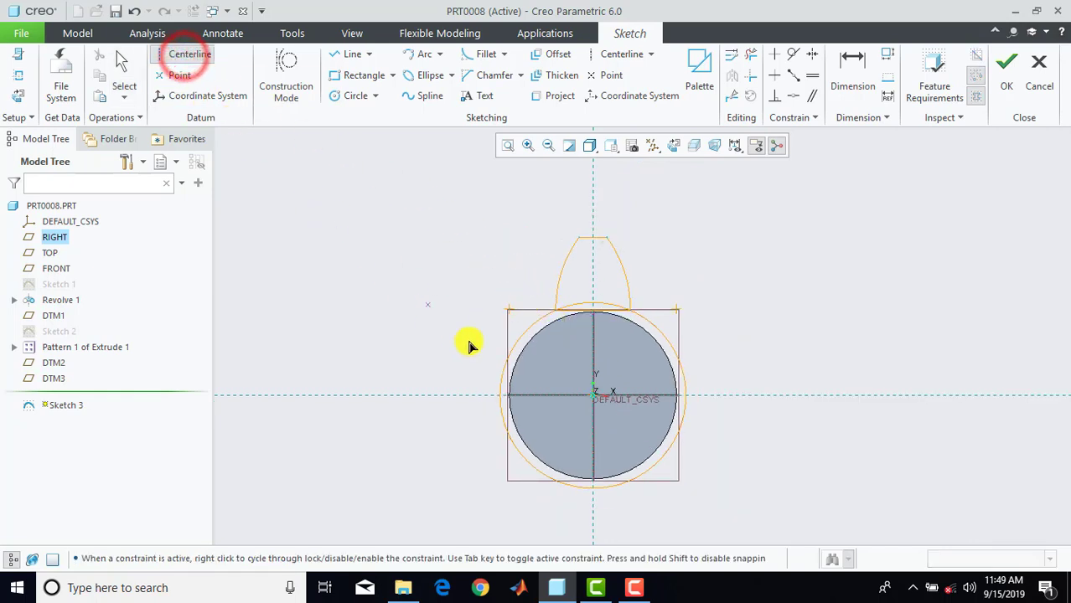
click(600, 401)
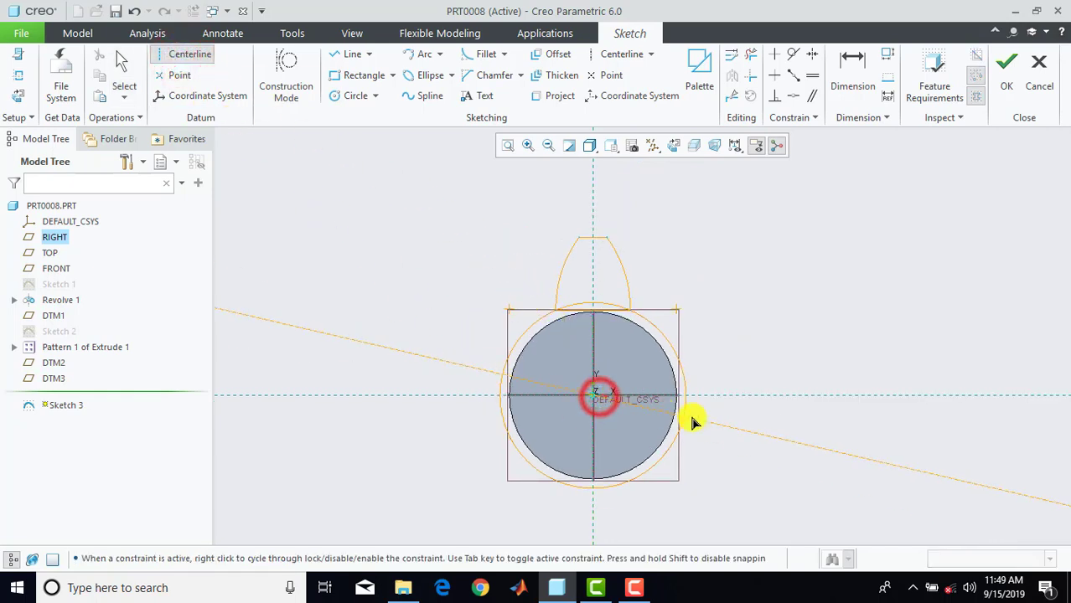
click(754, 397)
middle_click(753, 396)
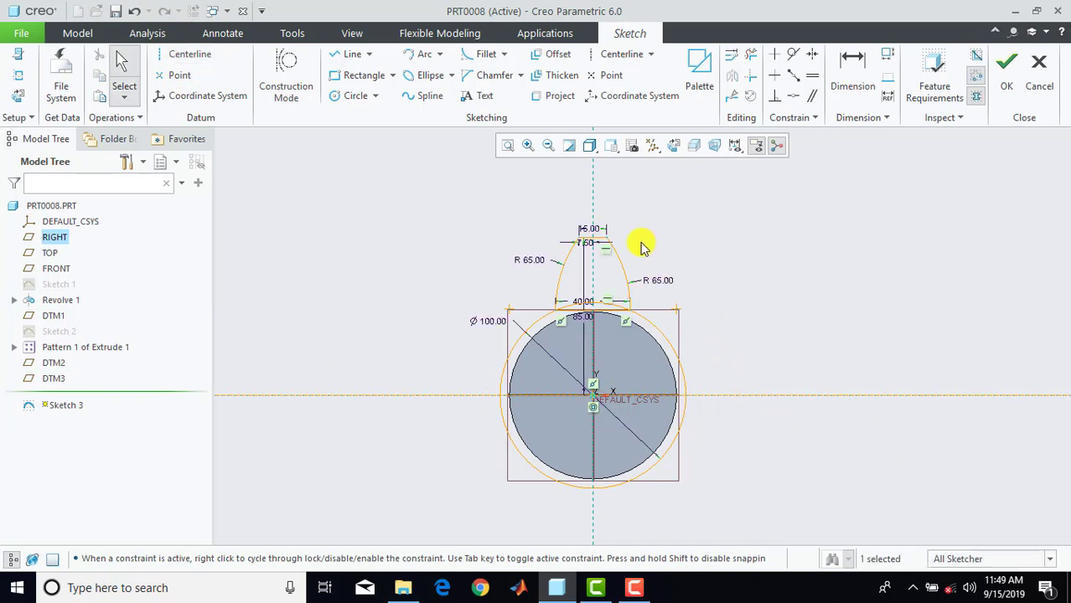
Mirror the arc-sided profile above the circle about the horizontal centerline.
scroll(640, 247, up, 1)
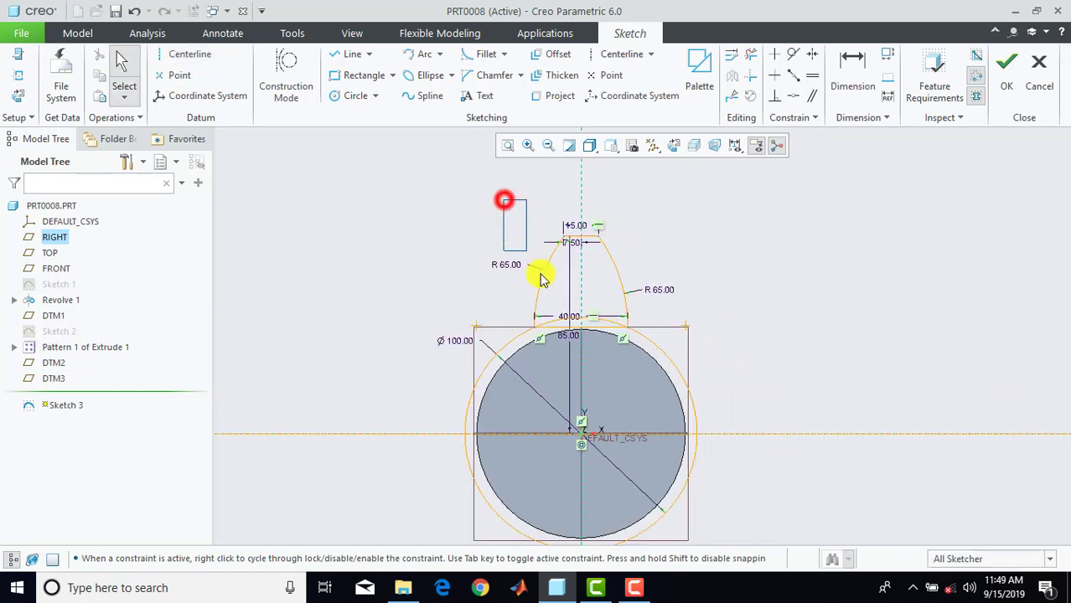
mouse_move(541, 279)
mouse_down()
mouse_move(619, 364)
mouse_move(641, 364)
mouse_up()
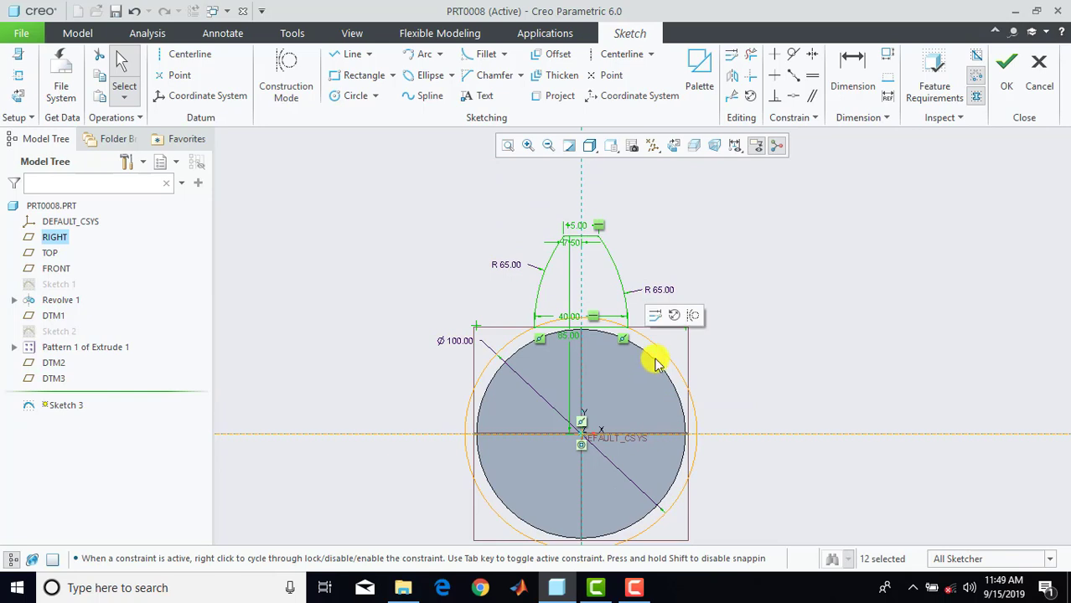
click(733, 80)
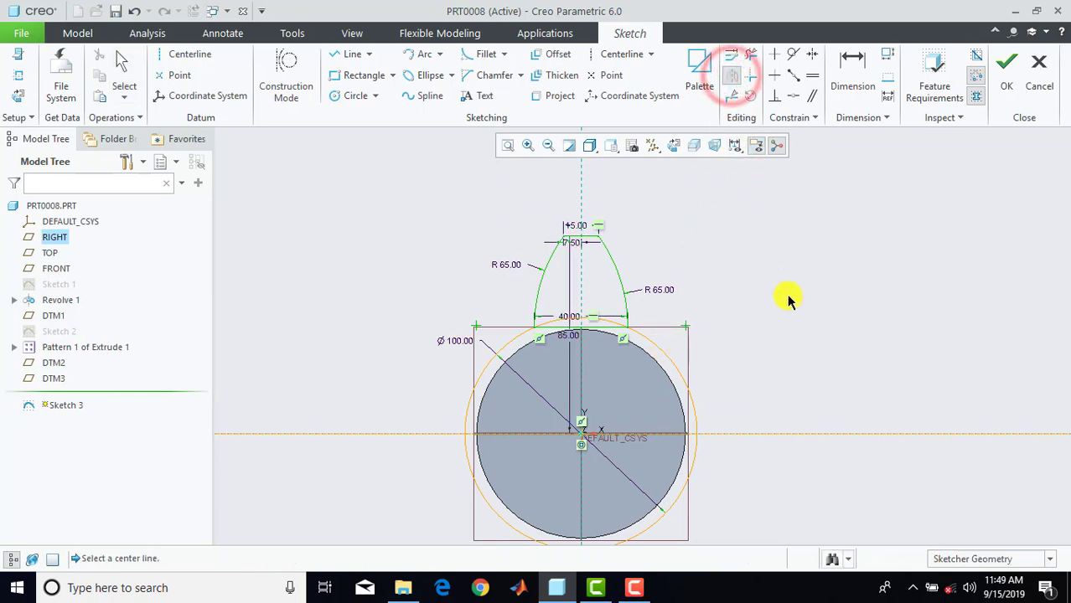
click(779, 435)
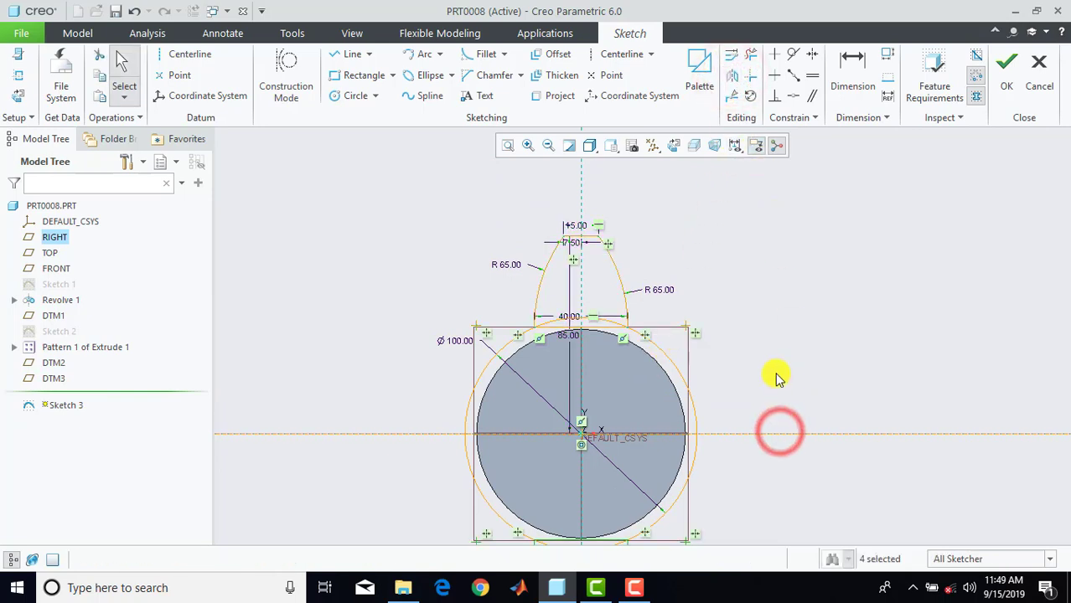
scroll(777, 377, down, 2)
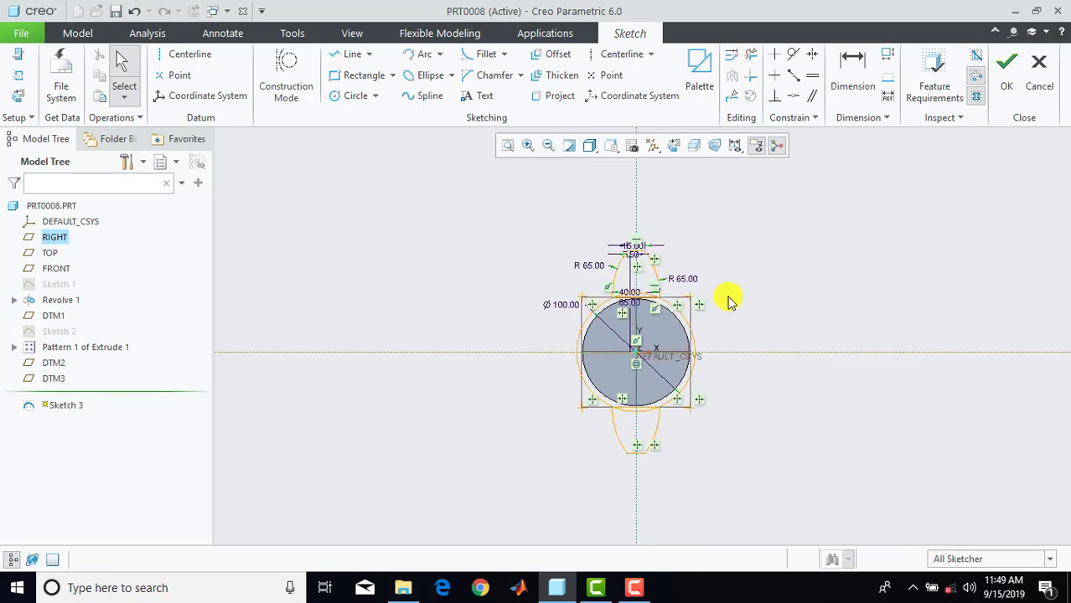
Add a datum centerline through the origin, tilted 30° from vertical toward the upper left of the sketch.
scroll(729, 299, up, 2)
shift+middle_drag(748, 297, 738, 293)
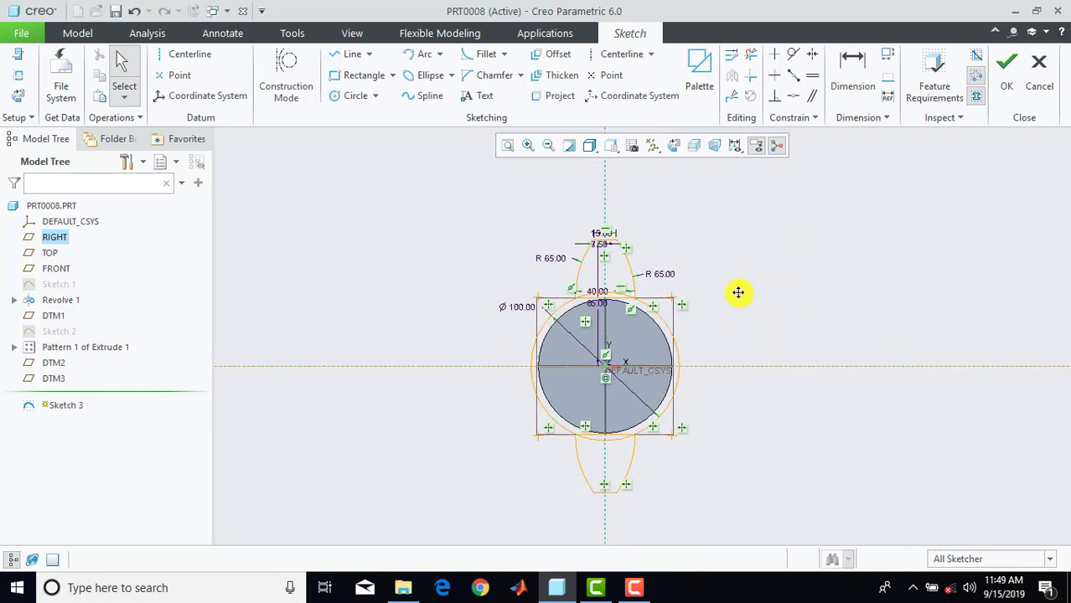
click(209, 55)
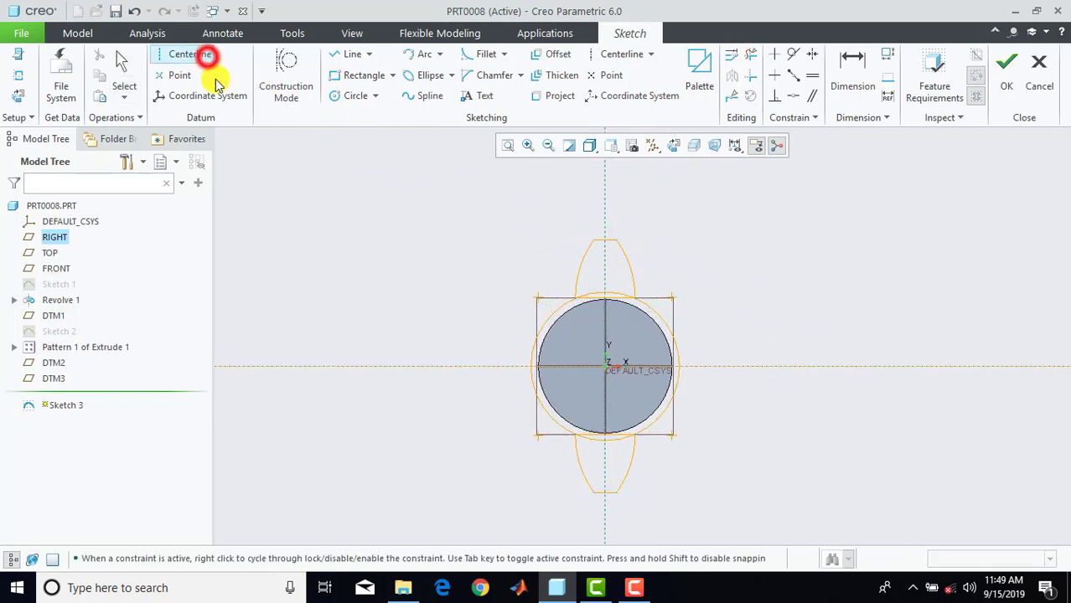
click(607, 371)
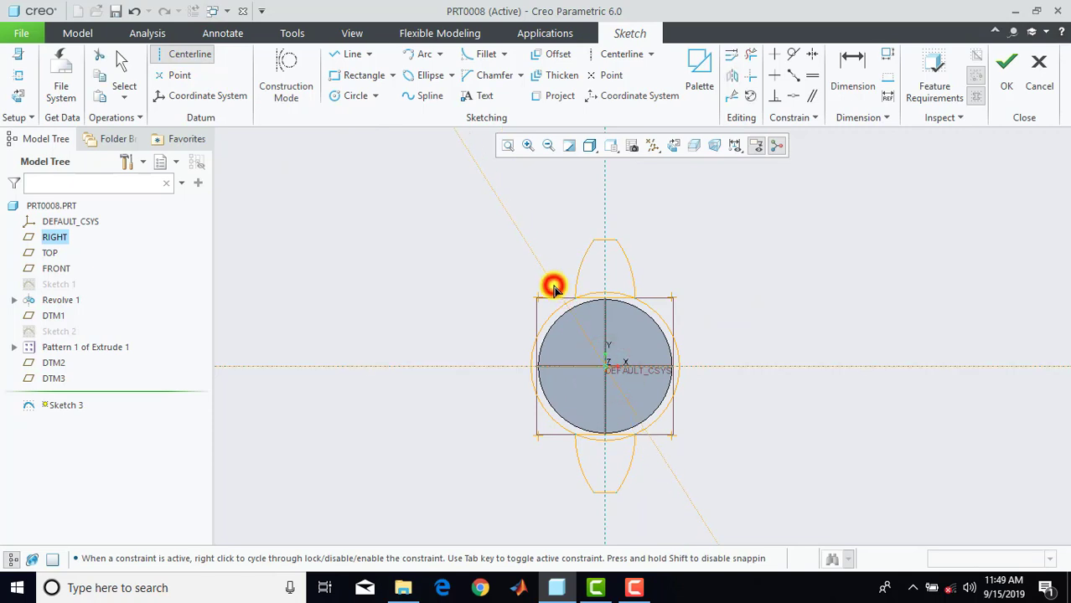
click(553, 287)
middle_click(553, 287)
scroll(563, 260, up, 2)
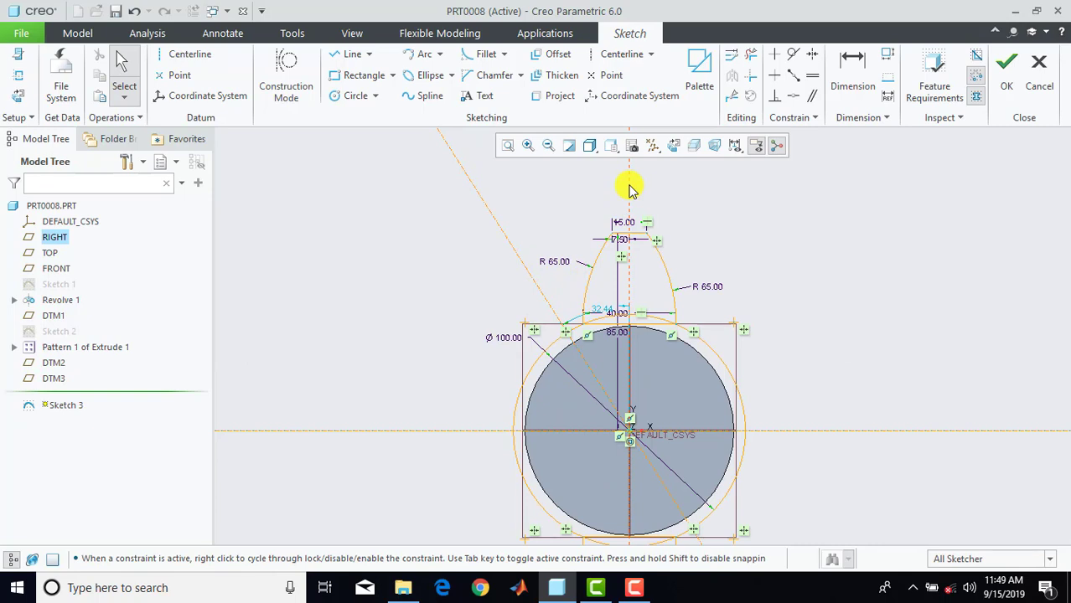
click(598, 312)
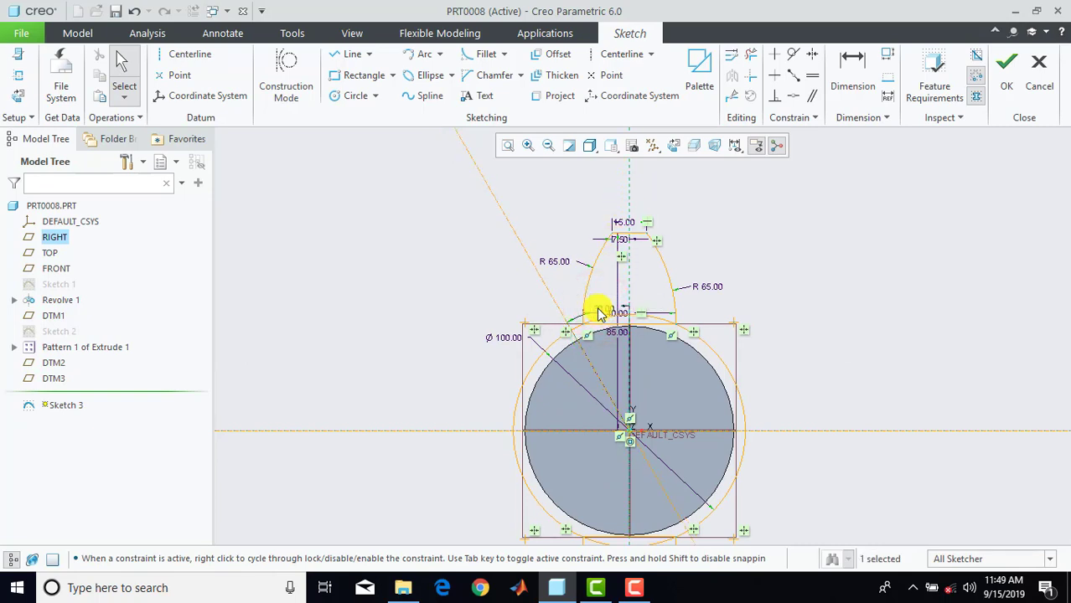
scroll(598, 313, down, 1)
middle_drag(644, 375, 605, 295)
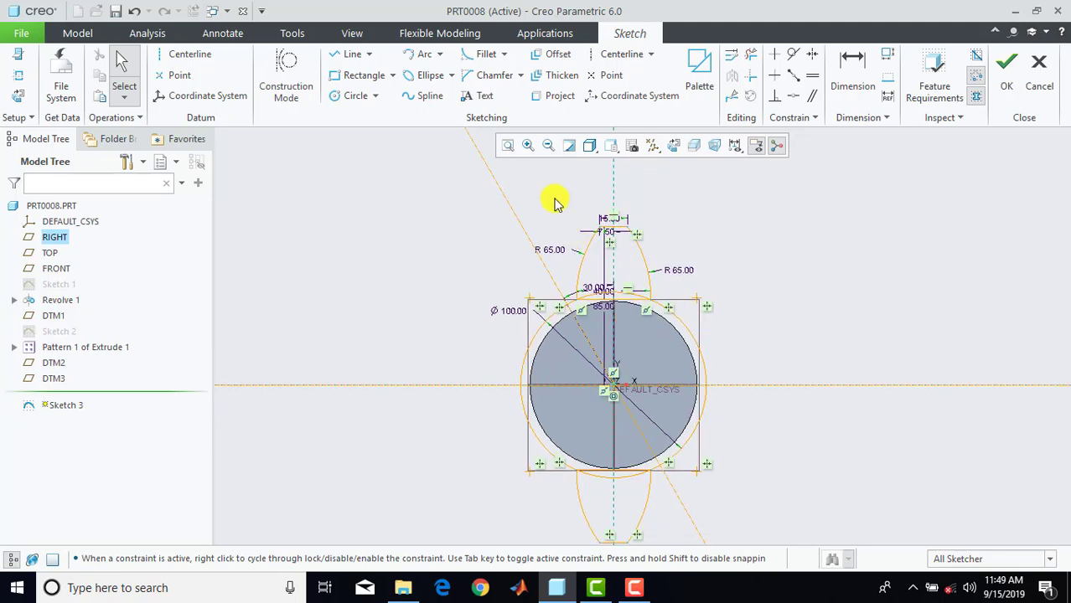
Mirror the upper and lower arc-sided lug profiles about the centerline tilted 30° from vertical.
mouse_move(554, 199)
mouse_down()
mouse_move(583, 313)
mouse_move(658, 485)
mouse_move(668, 559)
mouse_up()
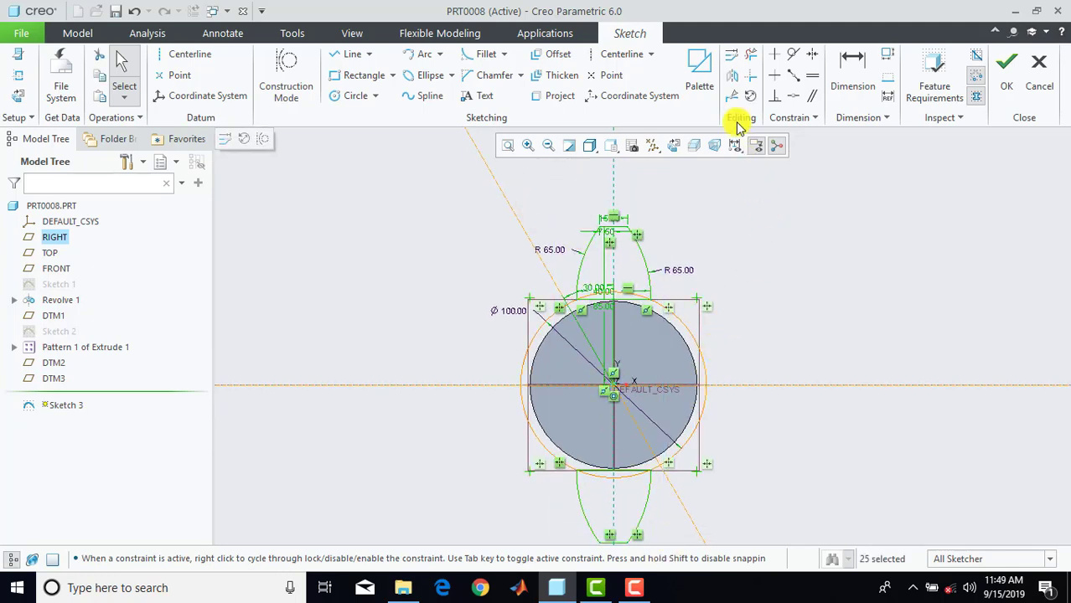
click(733, 77)
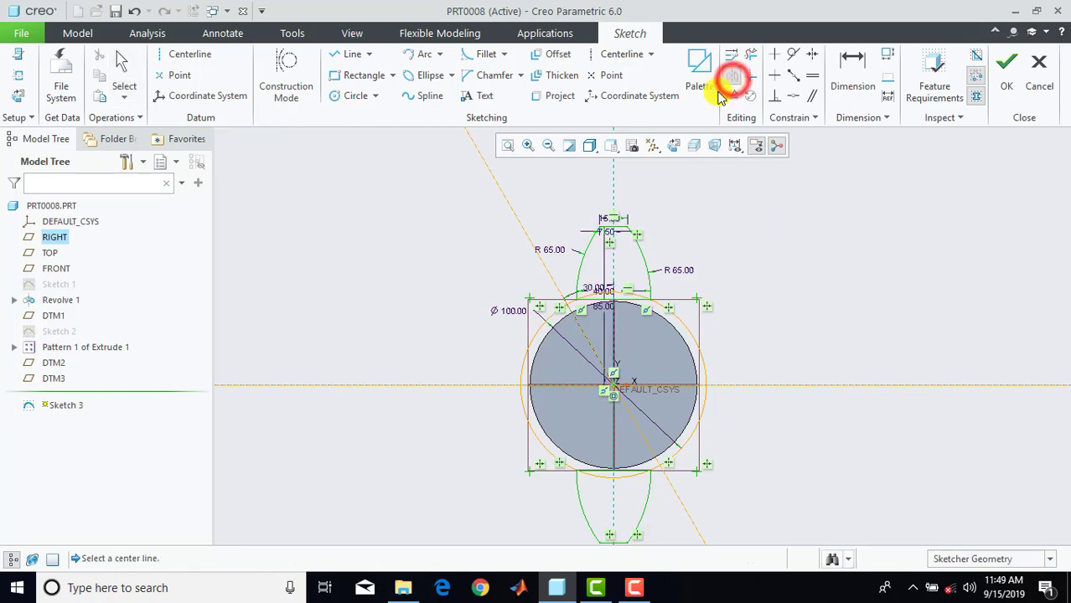
click(506, 197)
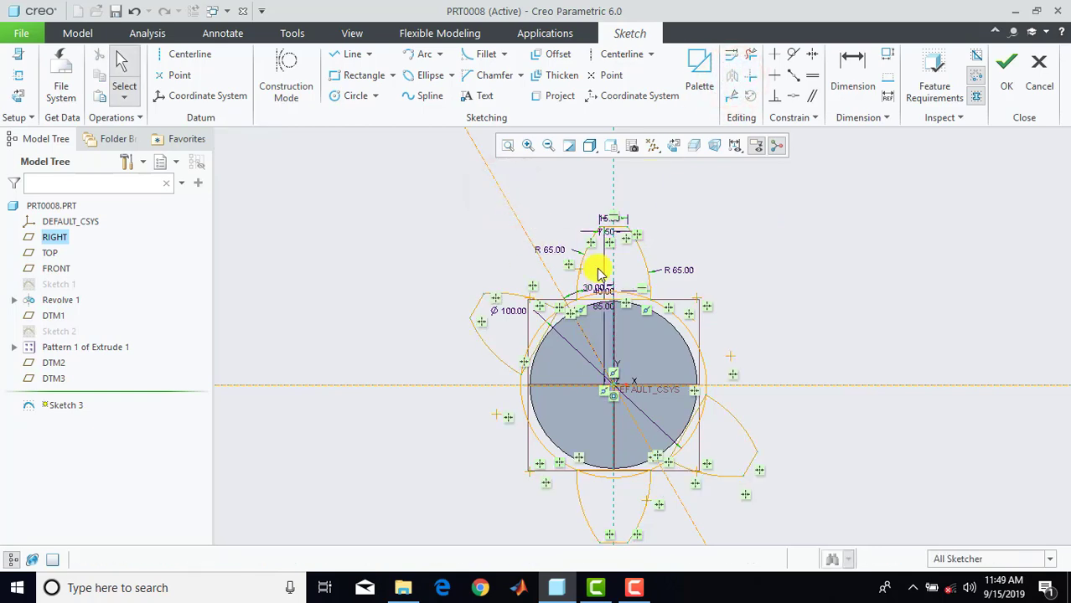
Add a second slanted datum centerline through the origin toward the upper right, at 60° to the horizontal.
scroll(589, 268, down, 2)
scroll(620, 289, up, 2)
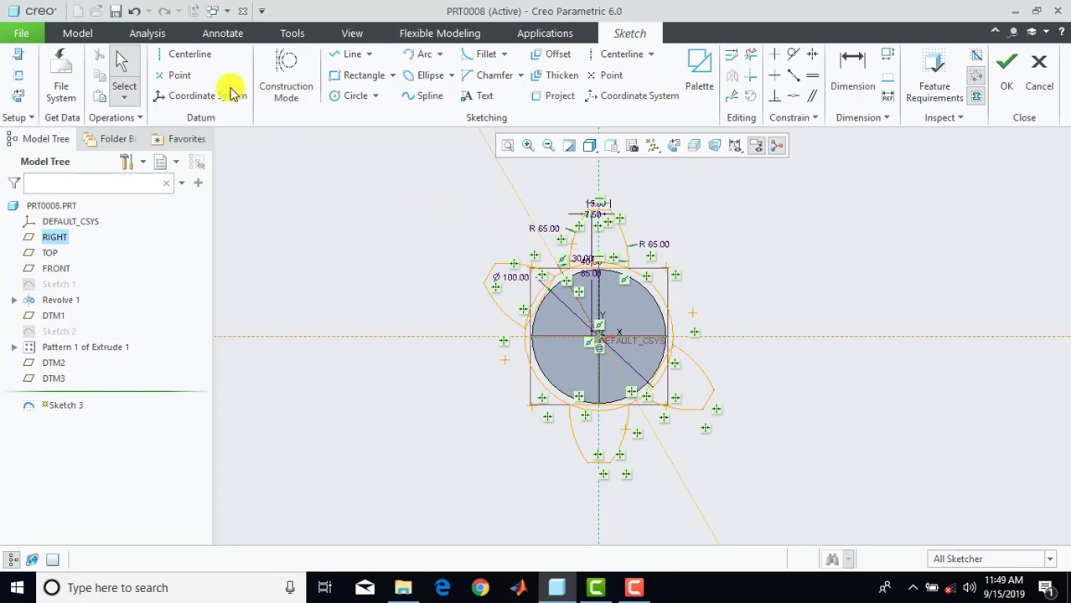
click(189, 54)
click(599, 339)
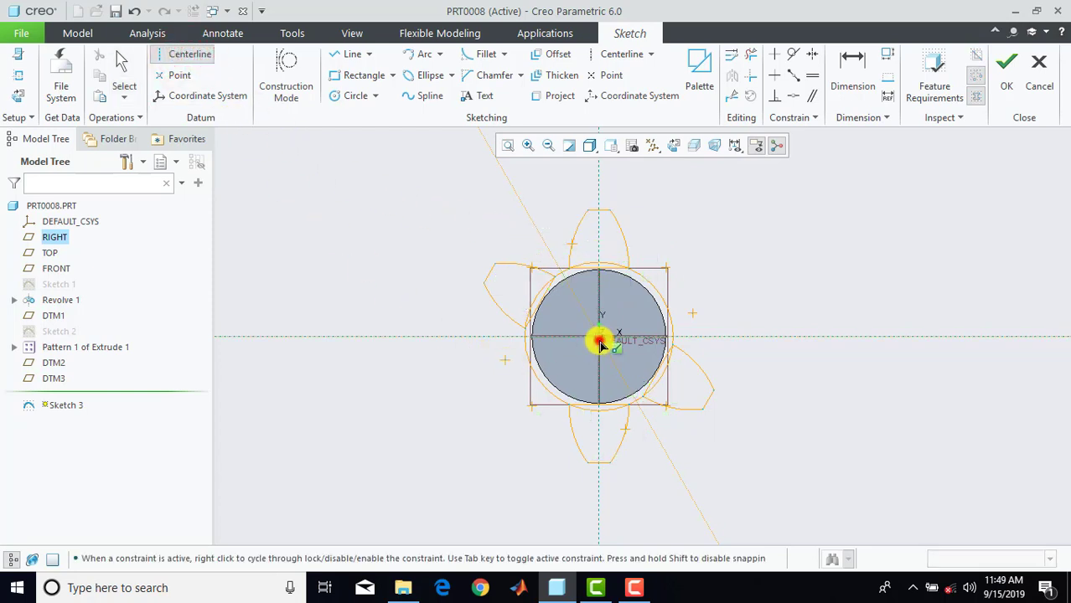
scroll(650, 251, up, 1)
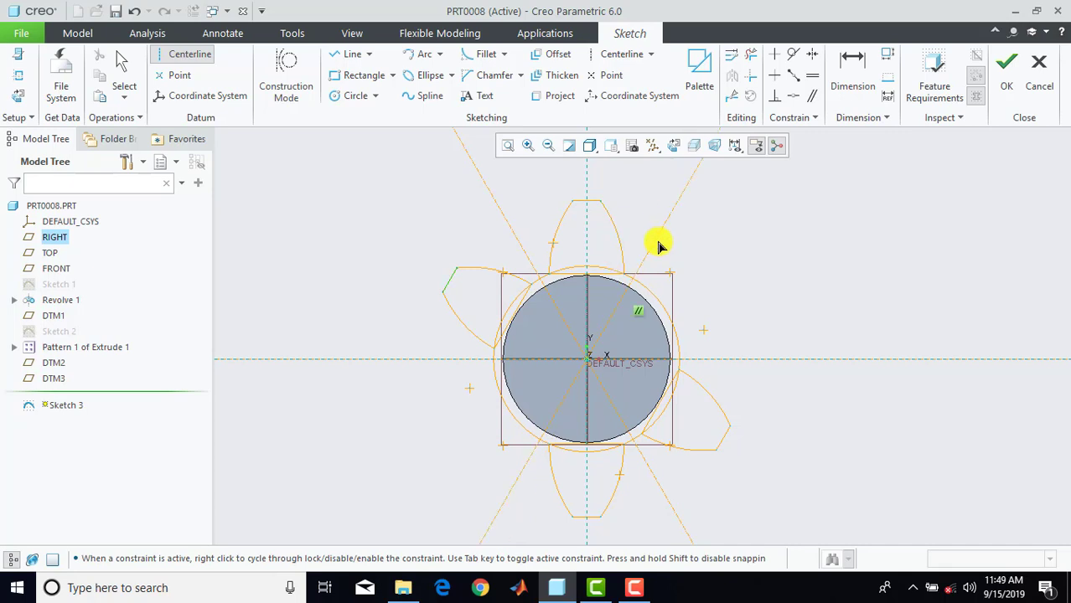
click(676, 254)
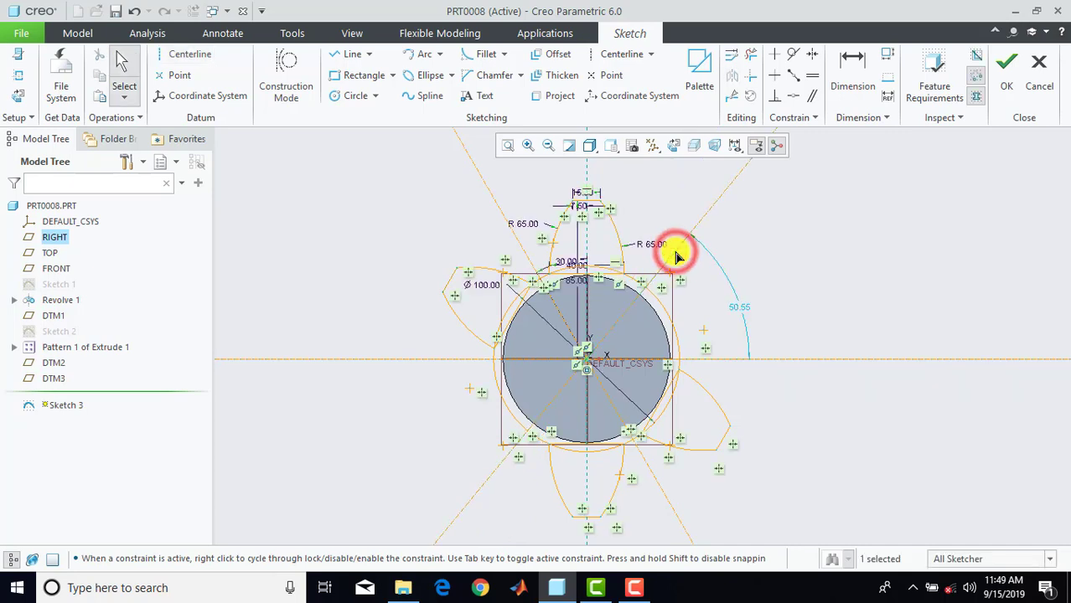
middle_click(746, 310)
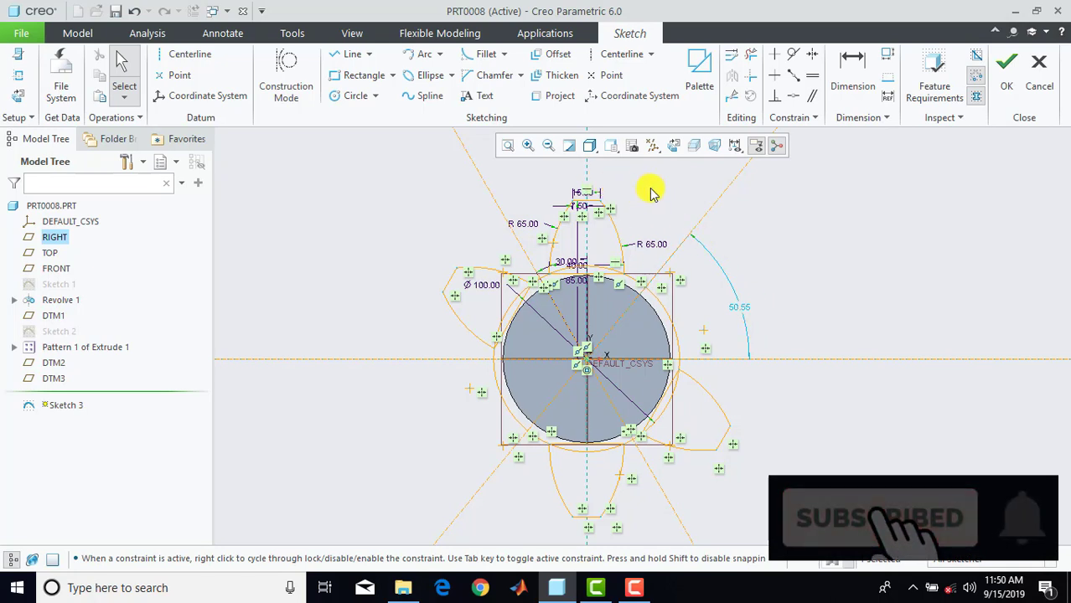
double_click(742, 307)
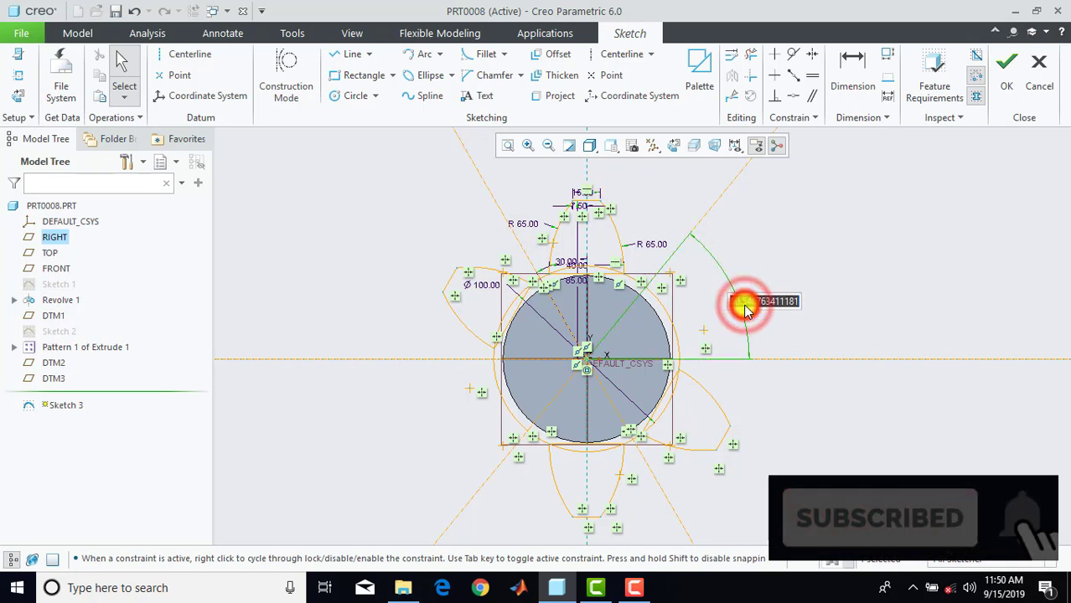
text(60)
key(Return)
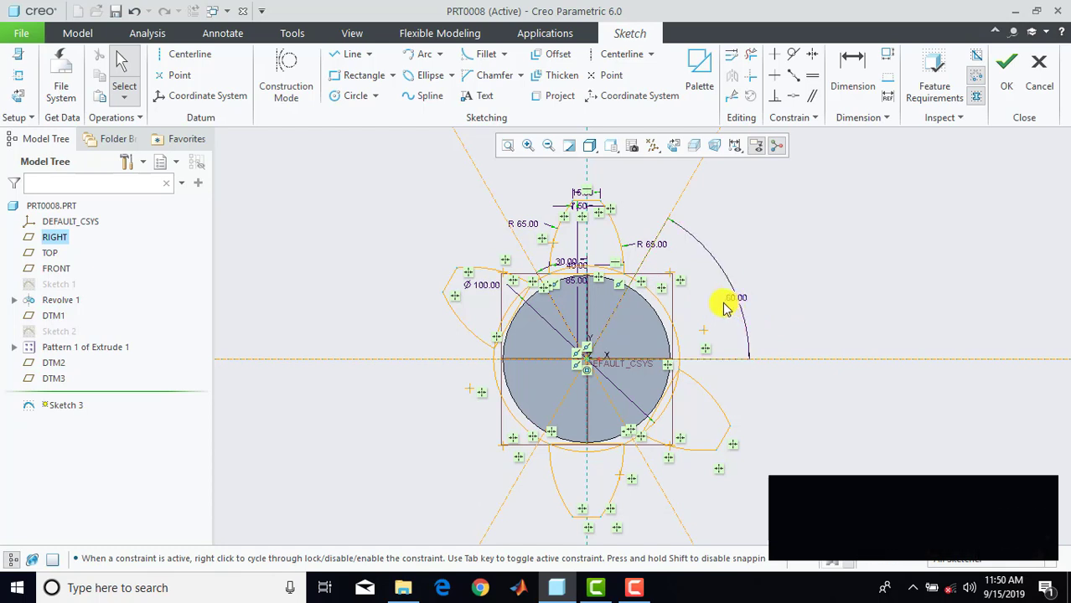
Mirror the upper and lower lug profiles about the 60° centerline to complete six lugs around the circle.
scroll(653, 255, down, 1)
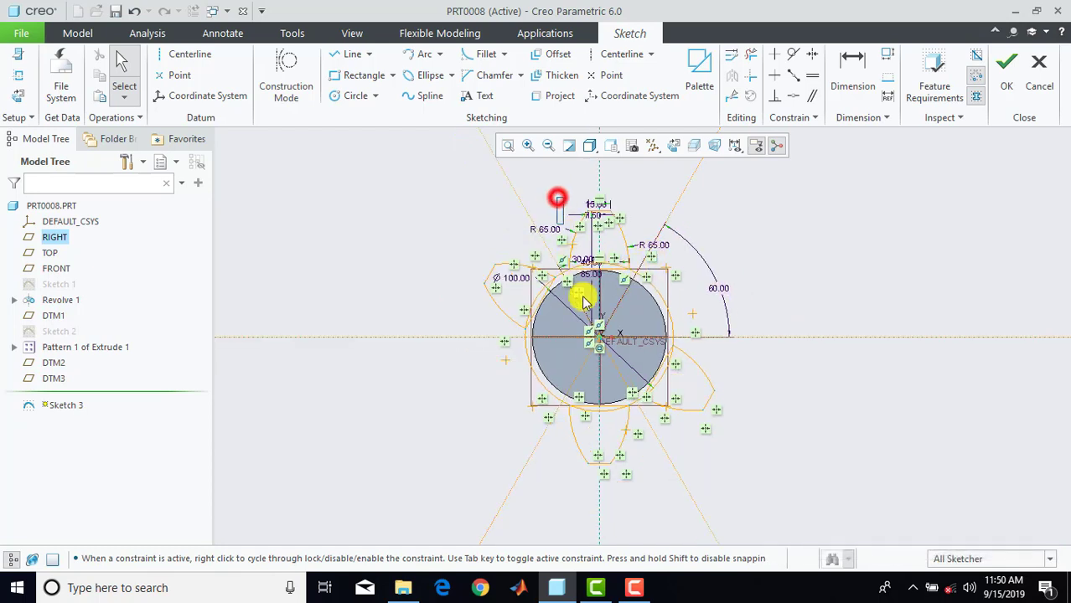
drag(557, 198, 644, 501)
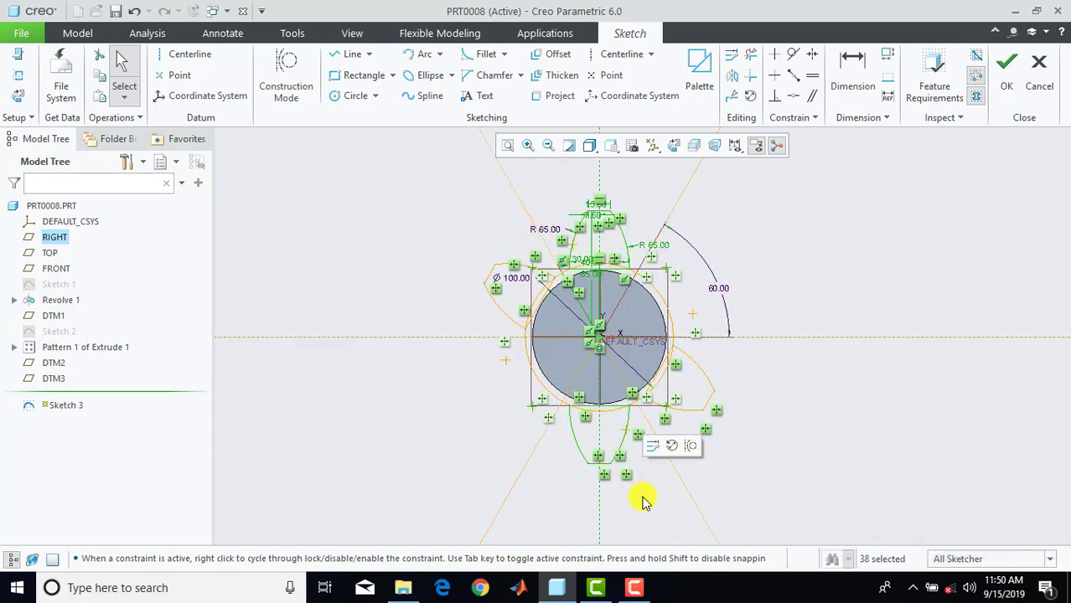
click(732, 76)
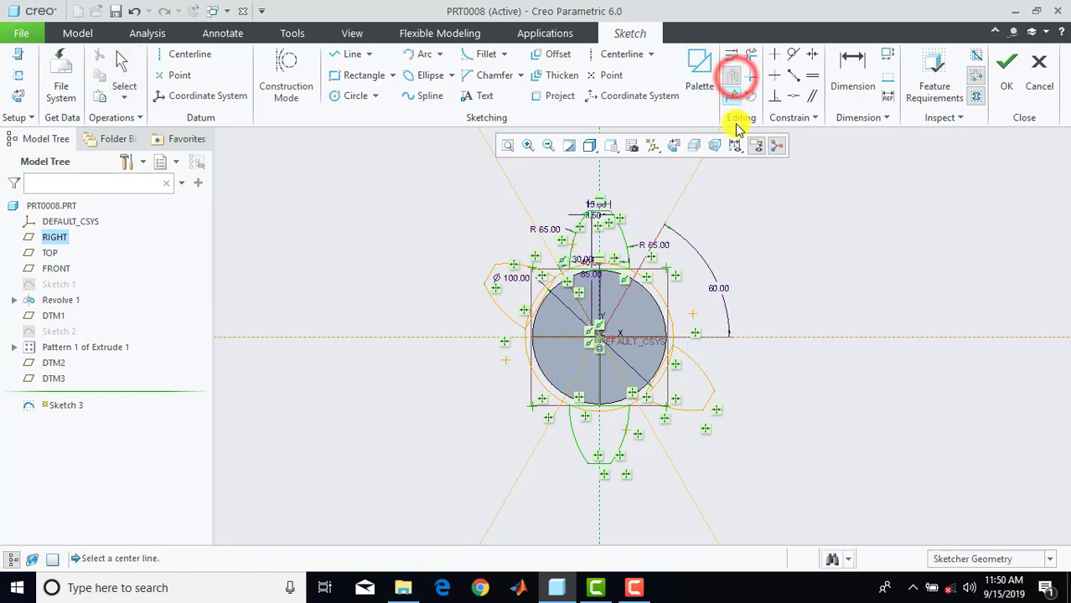
click(685, 193)
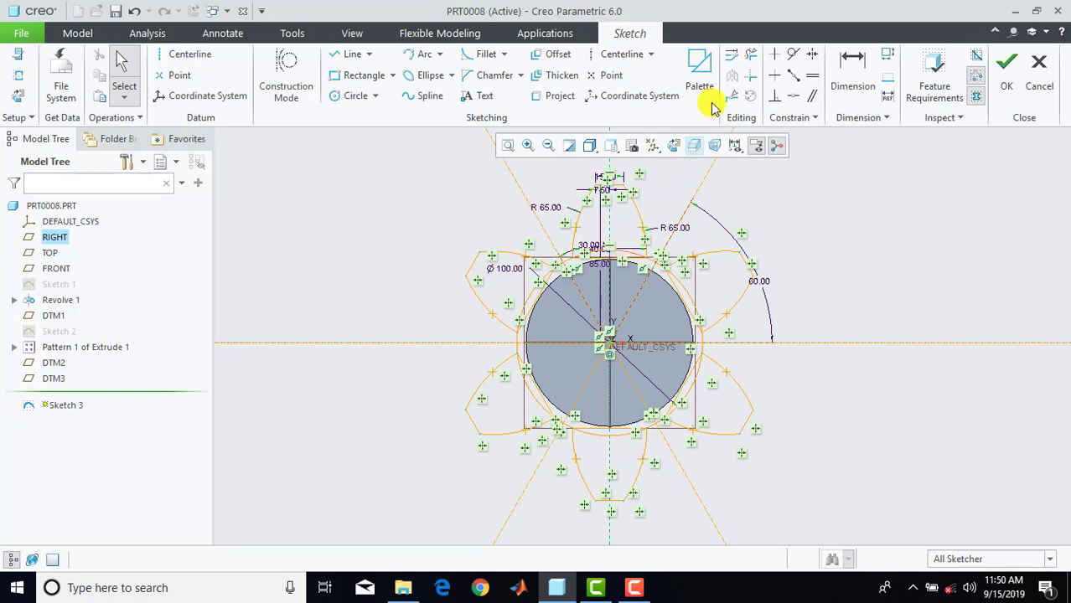
Trim the chords and circle arcs at the bases of all six lugs to leave one closed outline.
click(750, 52)
scroll(609, 256, up, 4)
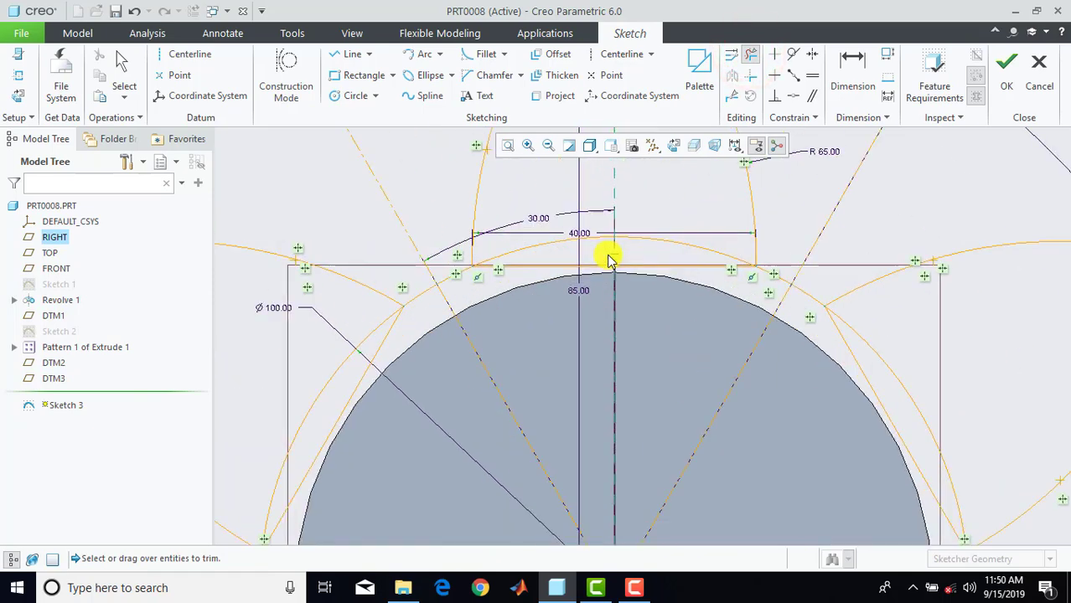
mouse_move(534, 328)
mouse_down()
mouse_move(578, 205)
mouse_move(646, 225)
mouse_move(677, 302)
mouse_move(951, 364)
mouse_up()
scroll(866, 359, down, 3)
mouse_move(621, 417)
mouse_down()
mouse_move(570, 377)
mouse_move(560, 386)
mouse_move(574, 395)
mouse_move(625, 377)
mouse_move(646, 491)
mouse_move(670, 412)
mouse_move(670, 485)
mouse_move(698, 447)
mouse_move(764, 412)
mouse_up()
scroll(718, 412, down, 3)
middle_click(753, 398)
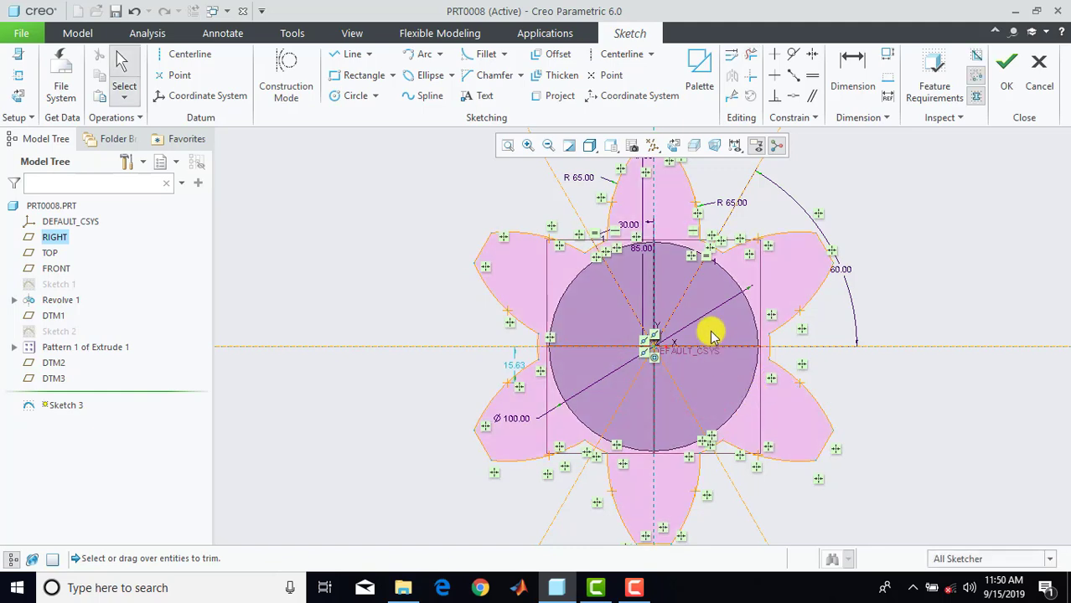
Copy the complete six-lug outline to the clipboard and finish the sketch.
scroll(721, 323, up, 2)
scroll(679, 332, down, 1)
scroll(679, 335, up, 1)
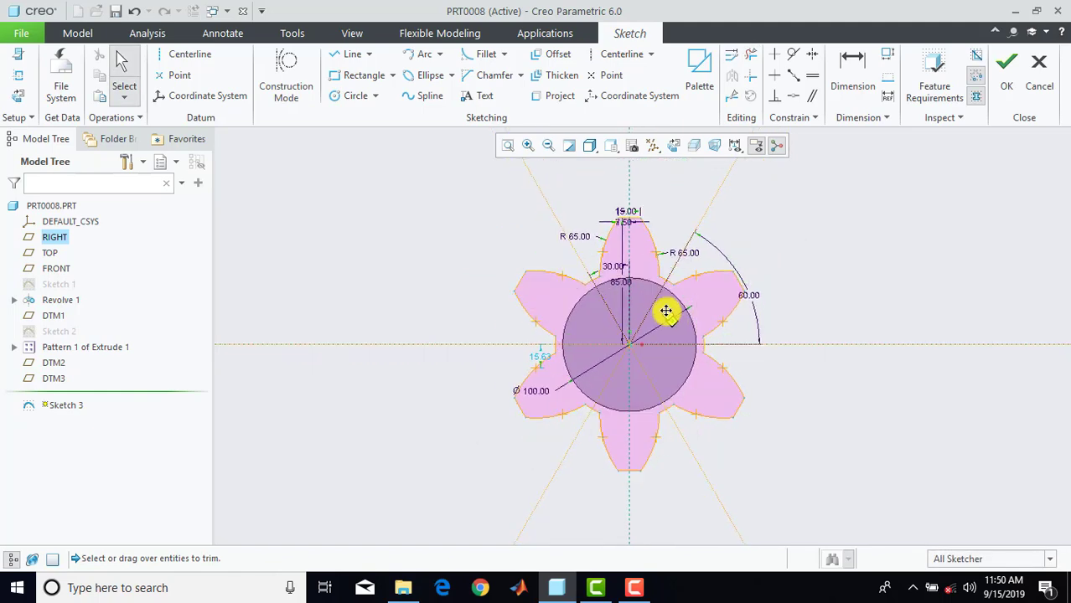
shift+middle_drag(665, 311, 659, 306)
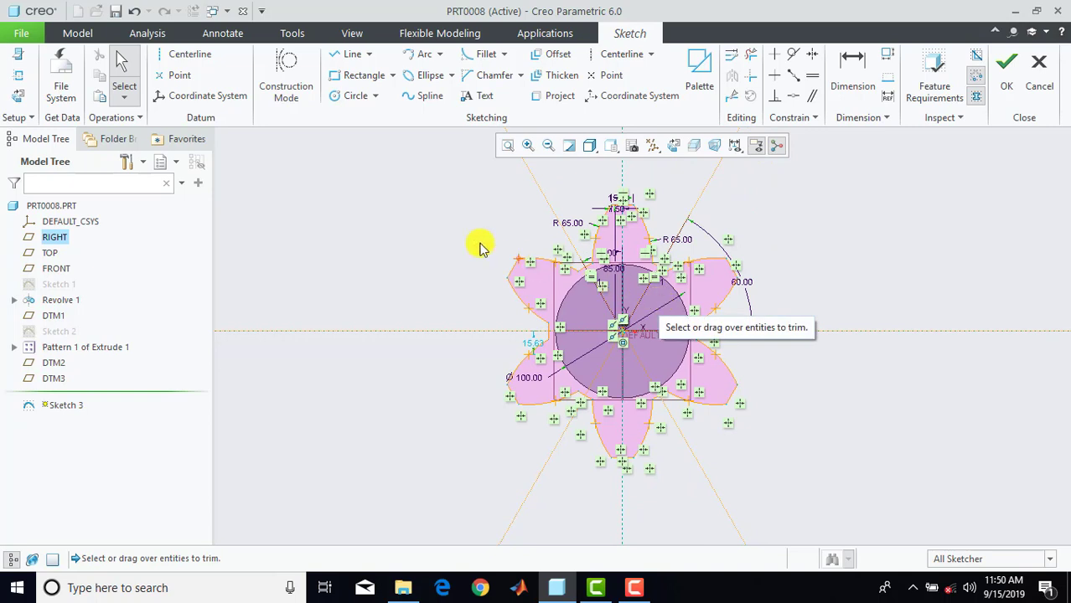
mouse_move(438, 173)
mouse_down()
mouse_move(731, 460)
mouse_move(804, 479)
mouse_move(812, 496)
mouse_up()
key(ctrl+c)
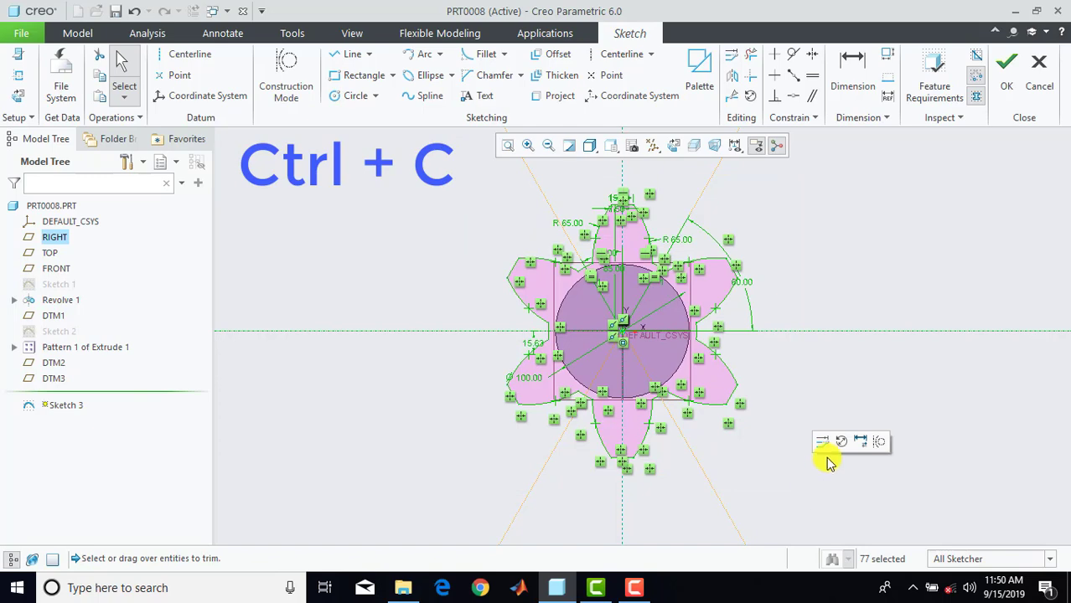
click(1007, 74)
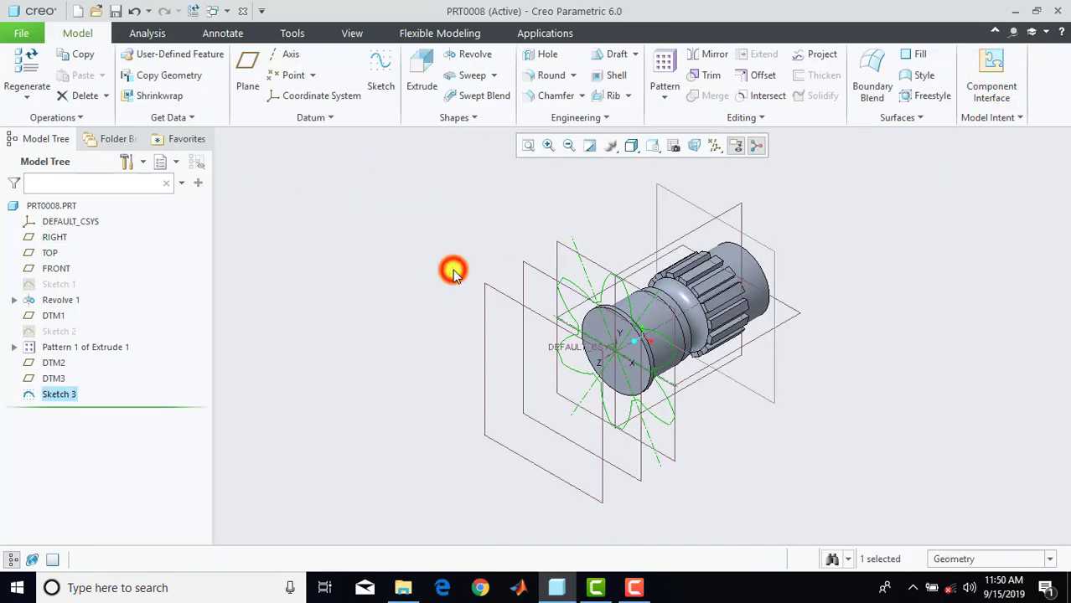
Start a new sketch on datum plane DTM2 and orient the view parallel to the sketch plane.
click(382, 67)
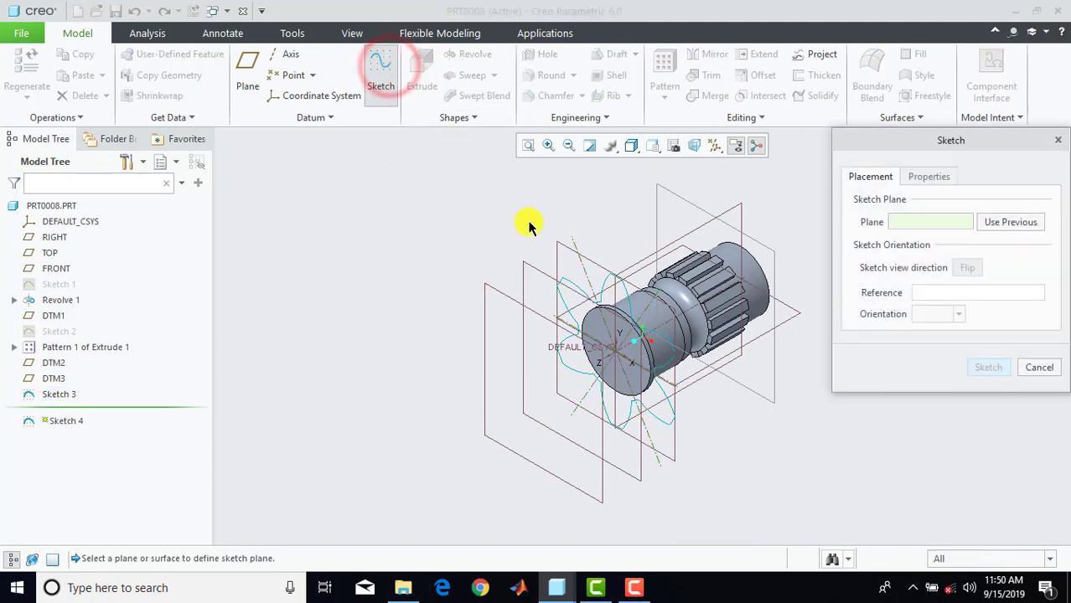
click(532, 276)
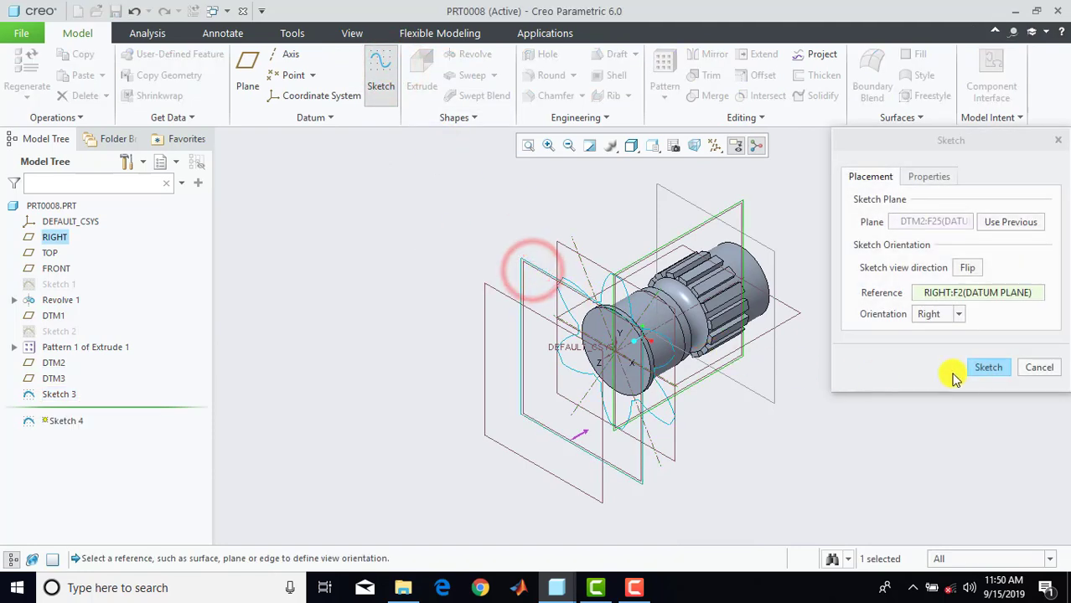
click(988, 367)
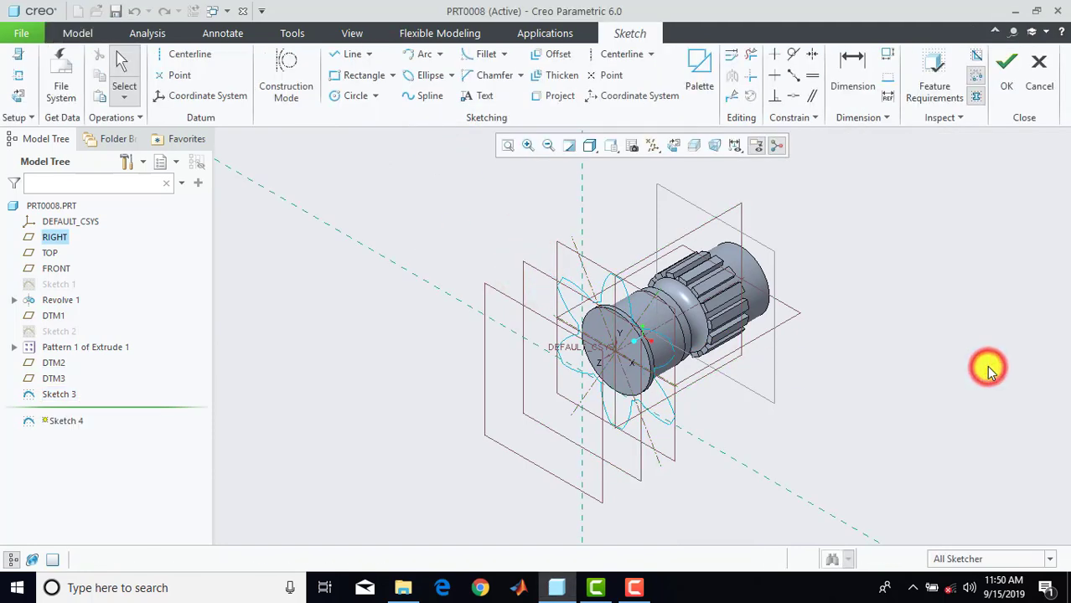
click(675, 148)
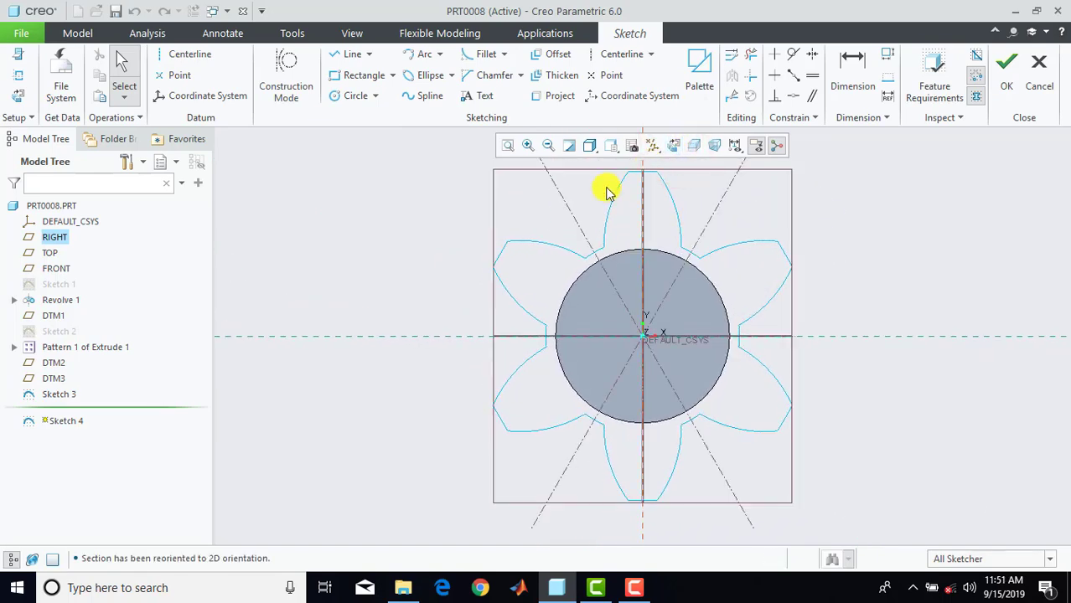
Paste the copied six-lug outline into the DTM2 sketch, scaled to 0.75 and rotated 15°.
right_click(259, 194)
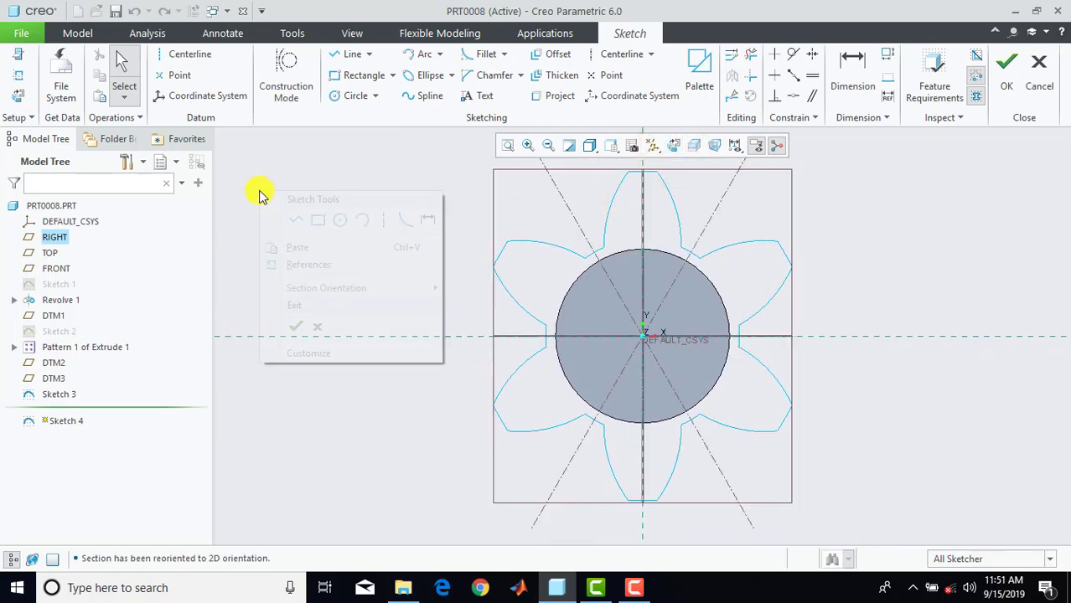
click(303, 243)
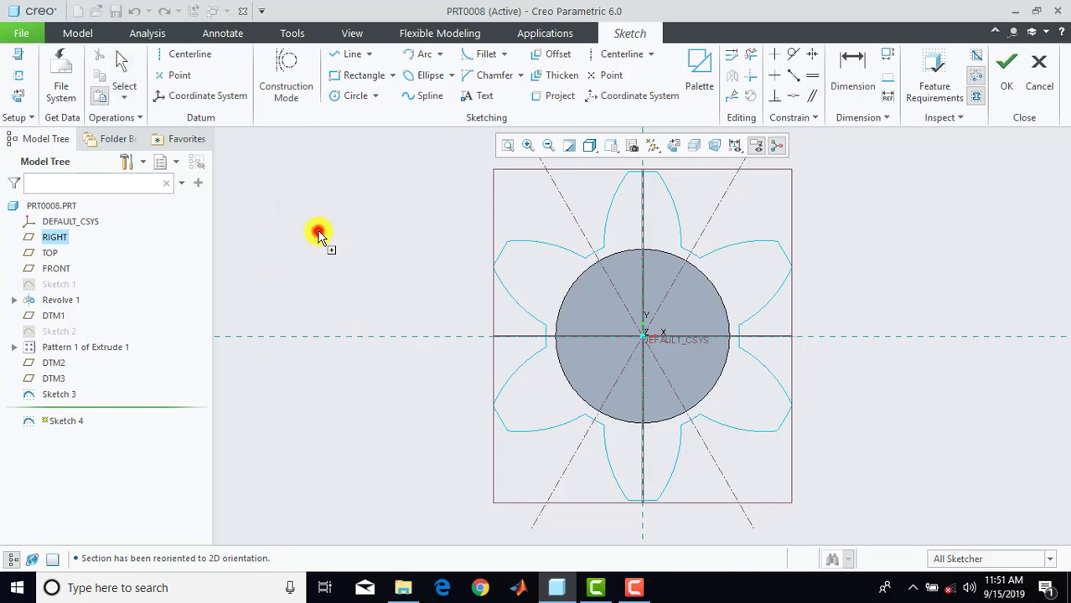
click(319, 235)
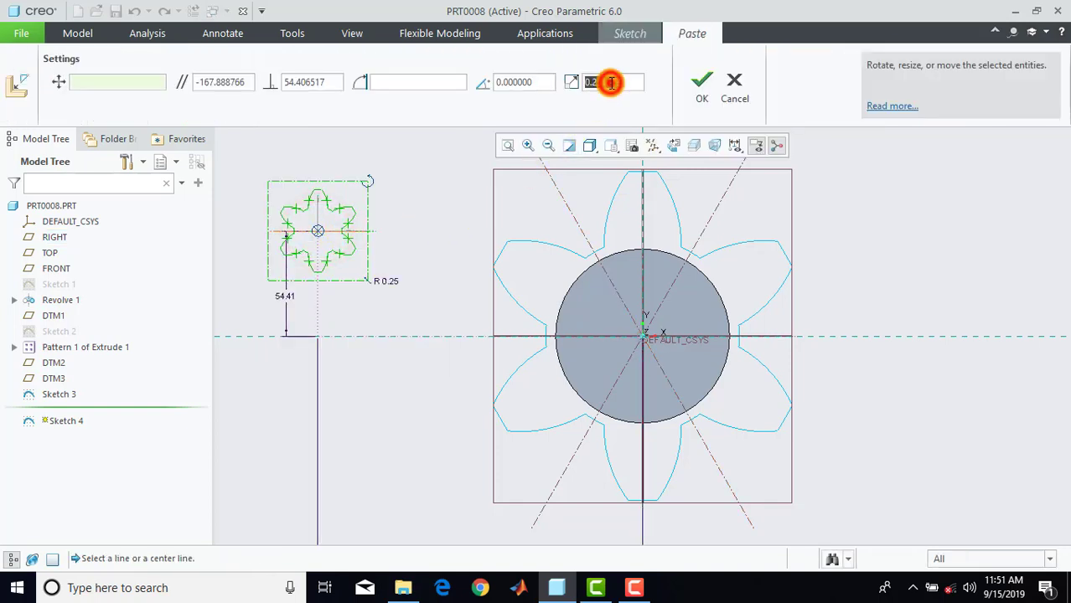
text(0.)
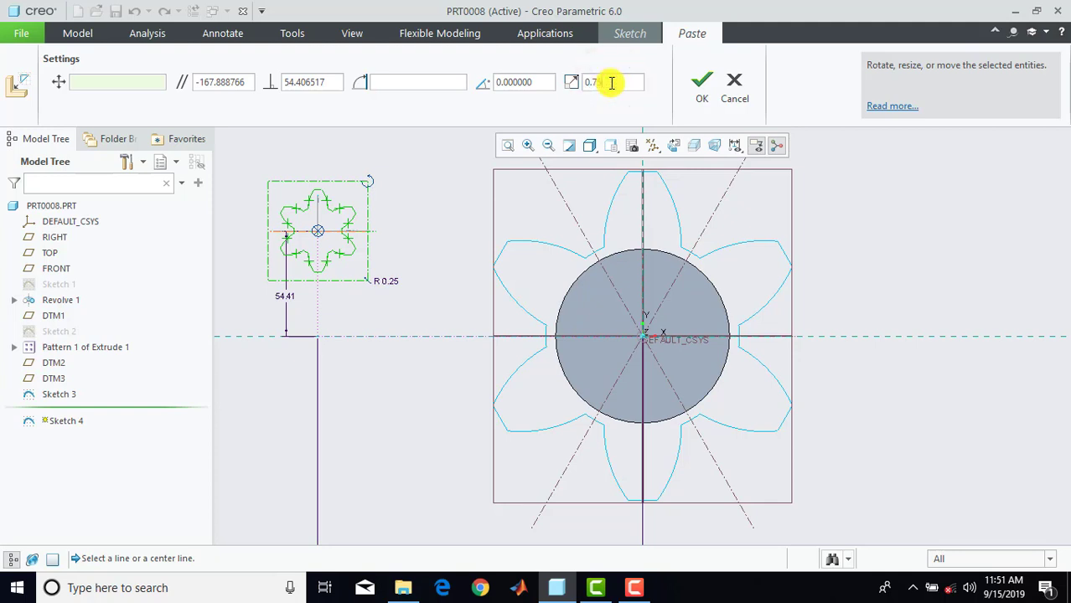
key(Return)
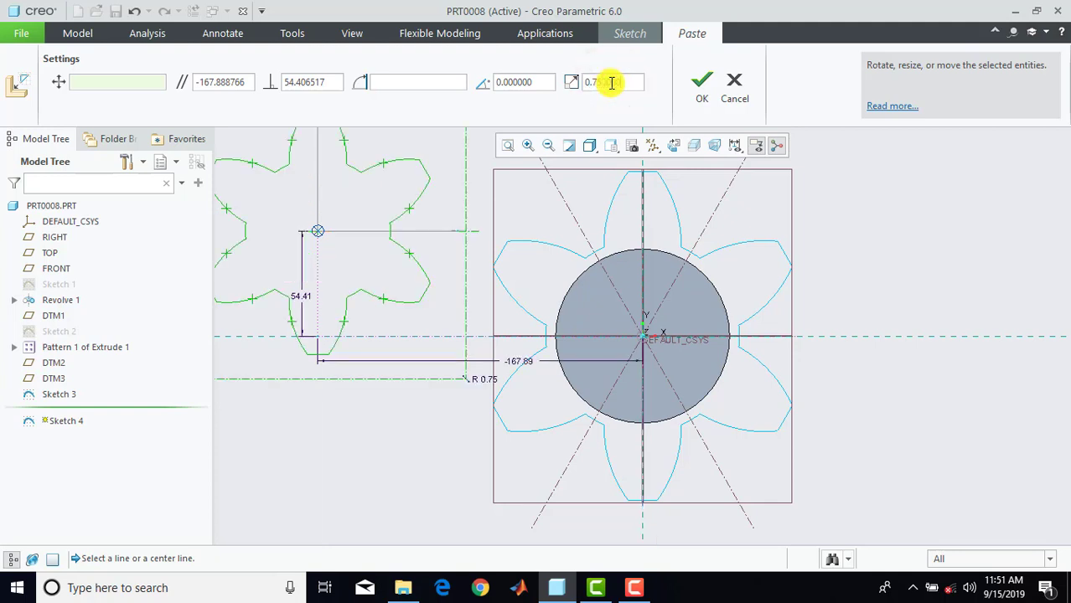
double_click(523, 84)
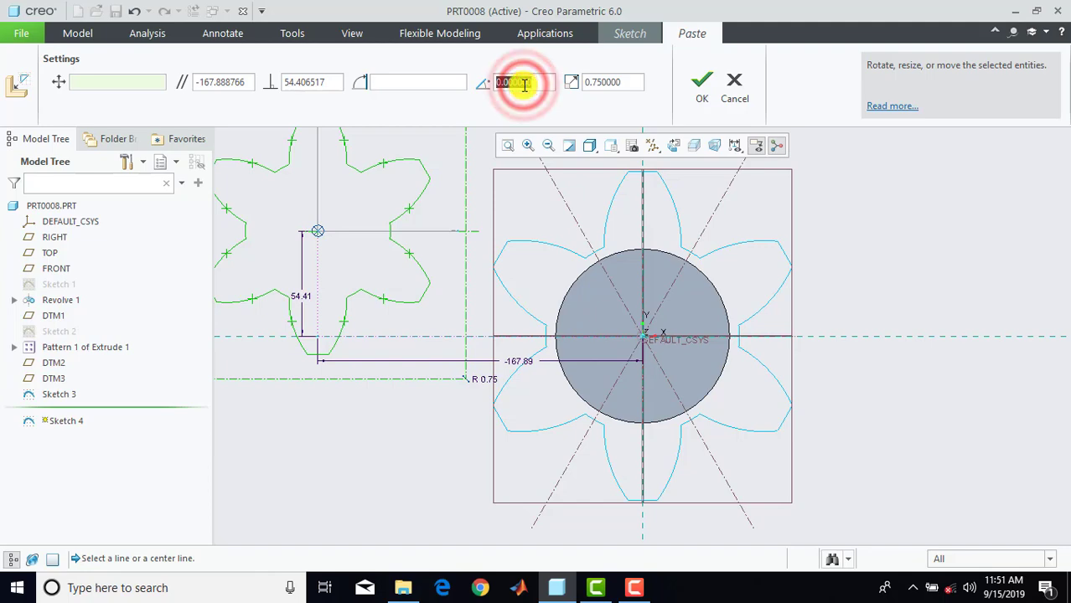
text(15)
key(Return)
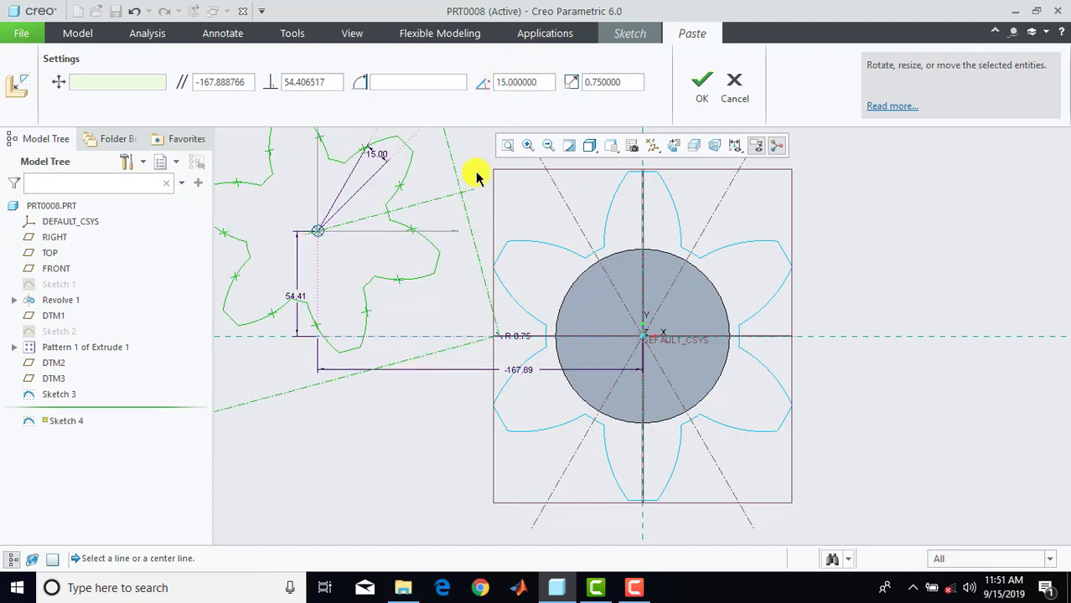
Centre the pasted 0.75-scale outline on the sketch origin, accept the placement and finish the sketch.
mouse_move(317, 237)
mouse_down()
mouse_move(348, 256)
mouse_move(643, 338)
mouse_up()
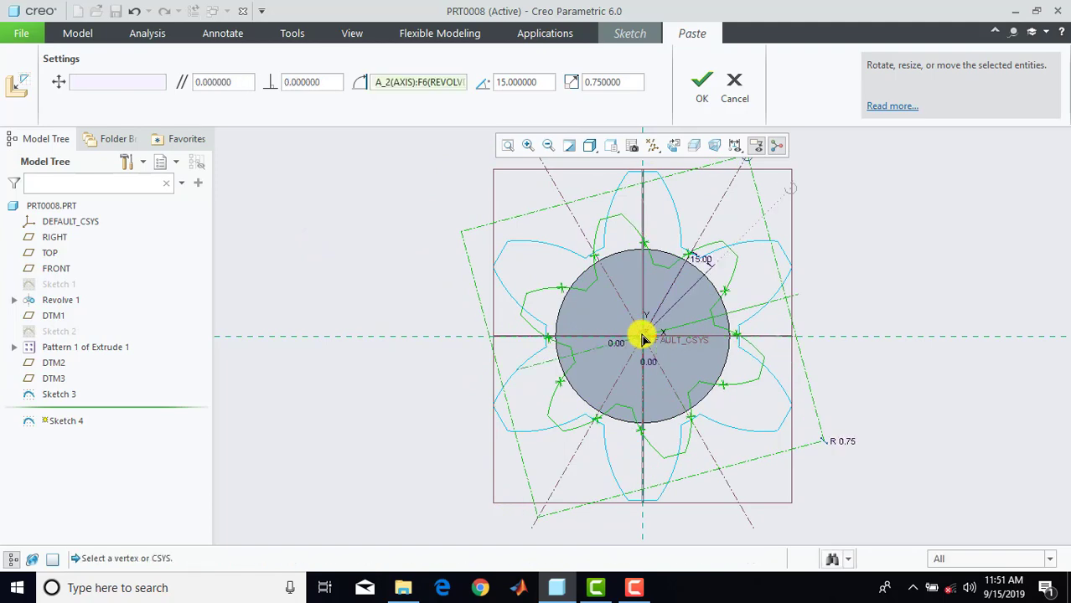
click(701, 87)
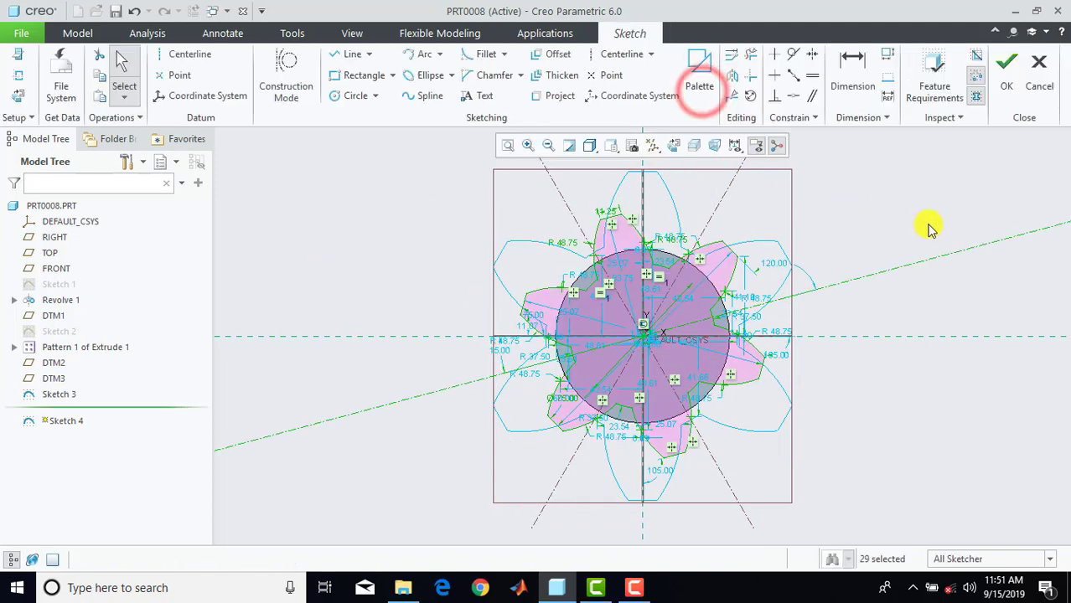
key(ctrl+d)
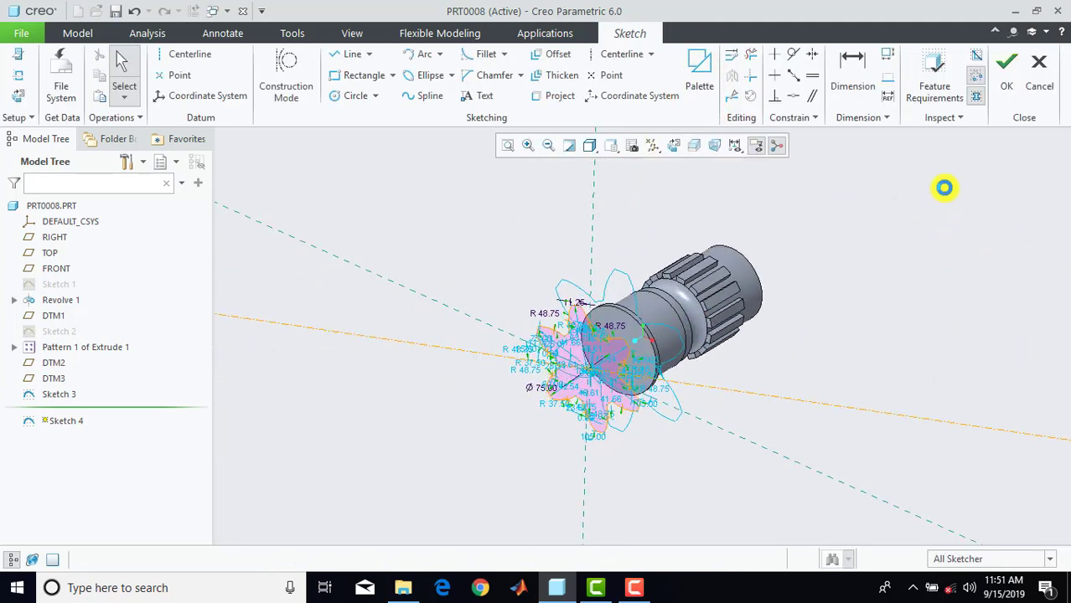
click(1008, 86)
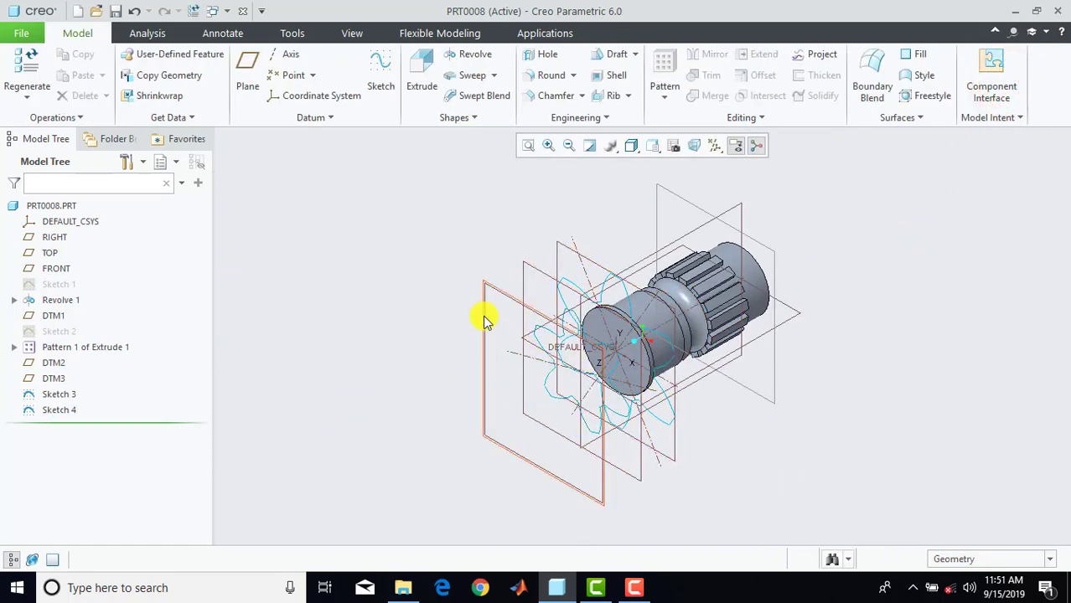
Start a new sketch on datum plane DTM3 and orient the view parallel to the sketch plane.
click(380, 75)
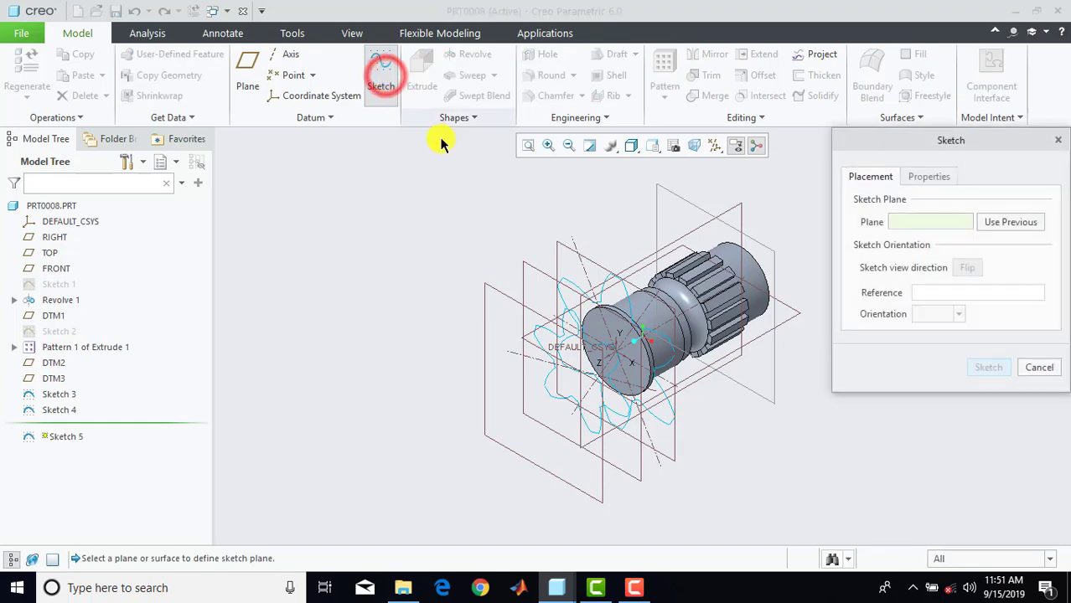
click(488, 288)
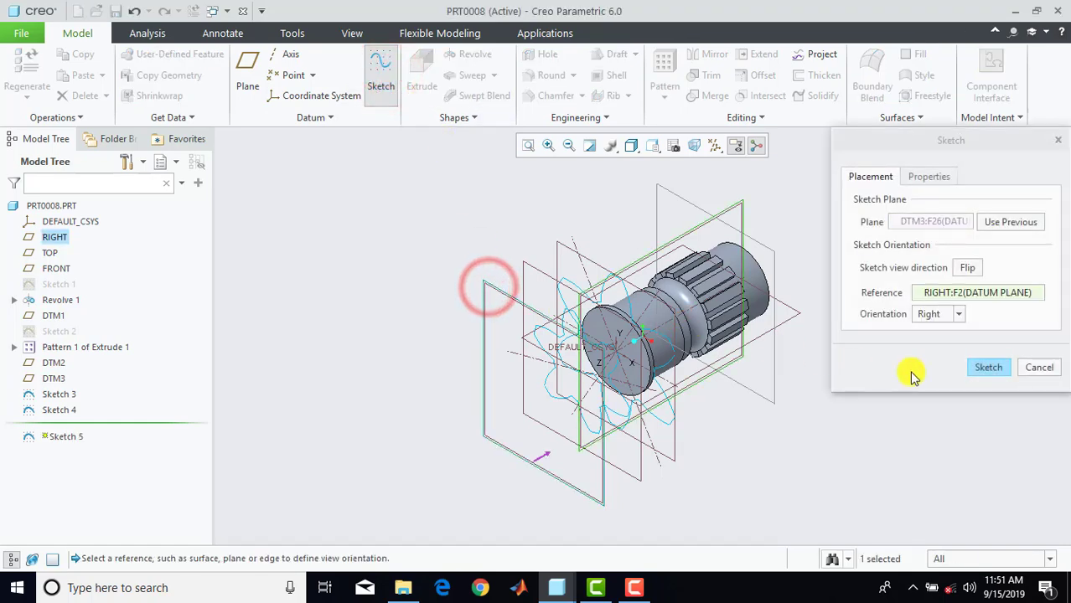
click(989, 368)
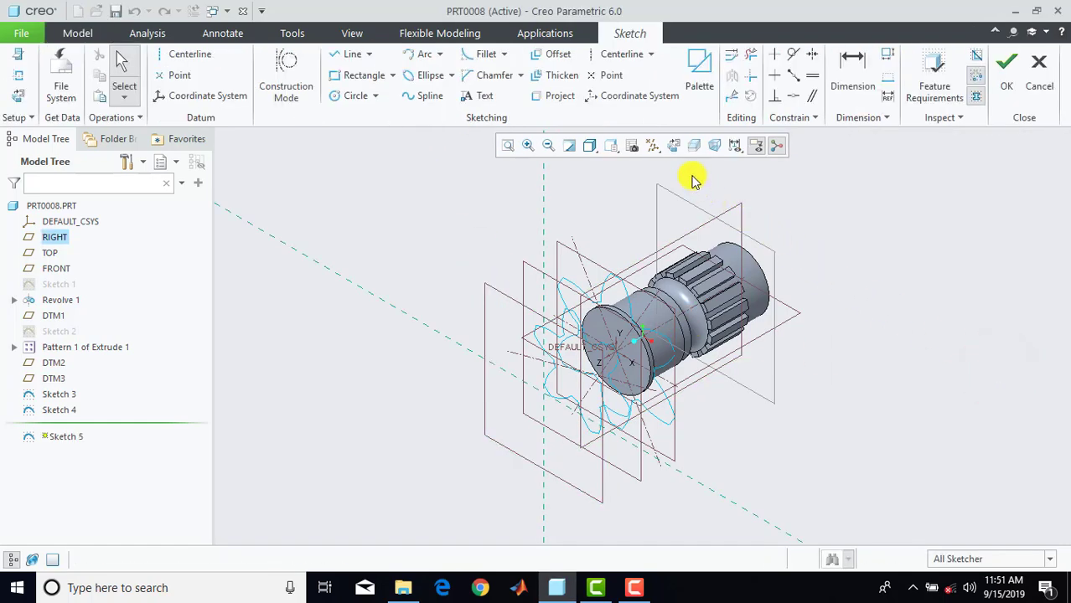
click(675, 146)
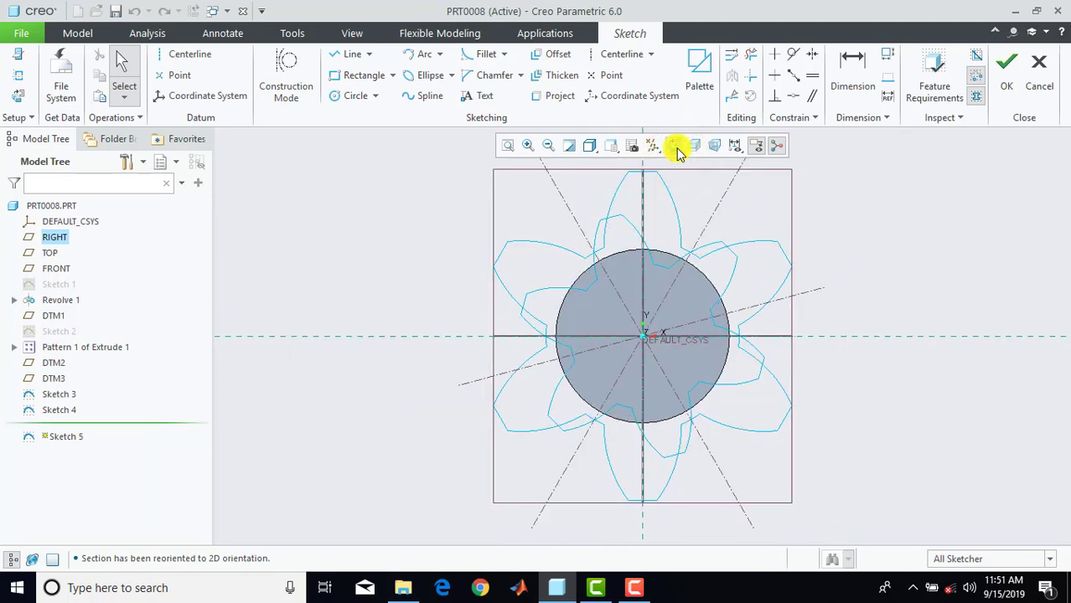
Paste the six-lug outline into the DTM3 sketch, scaled to 0.5 and rotated 30°.
right_click(290, 187)
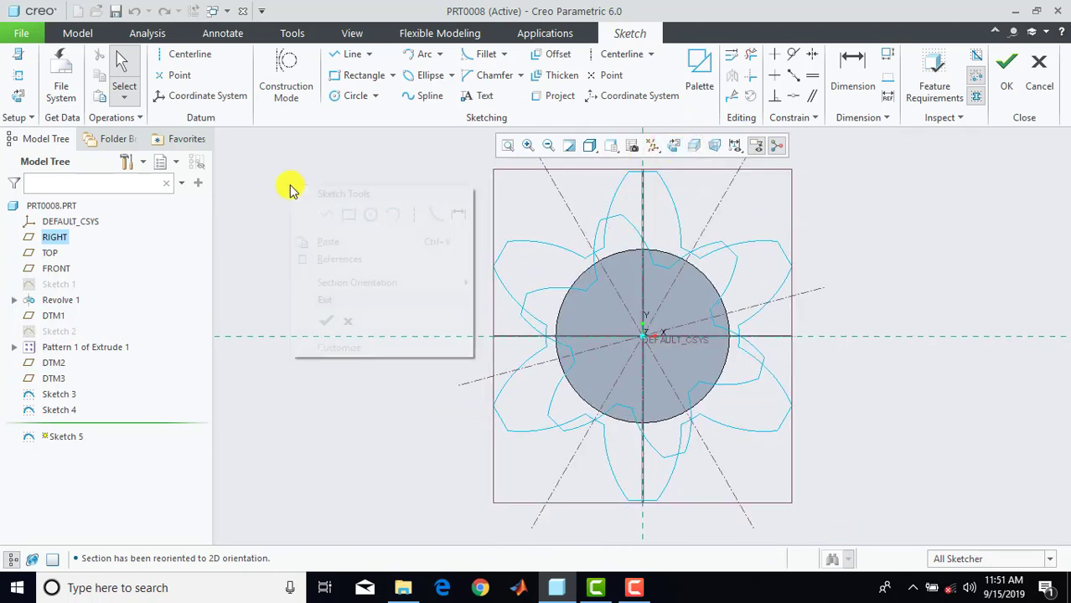
click(335, 245)
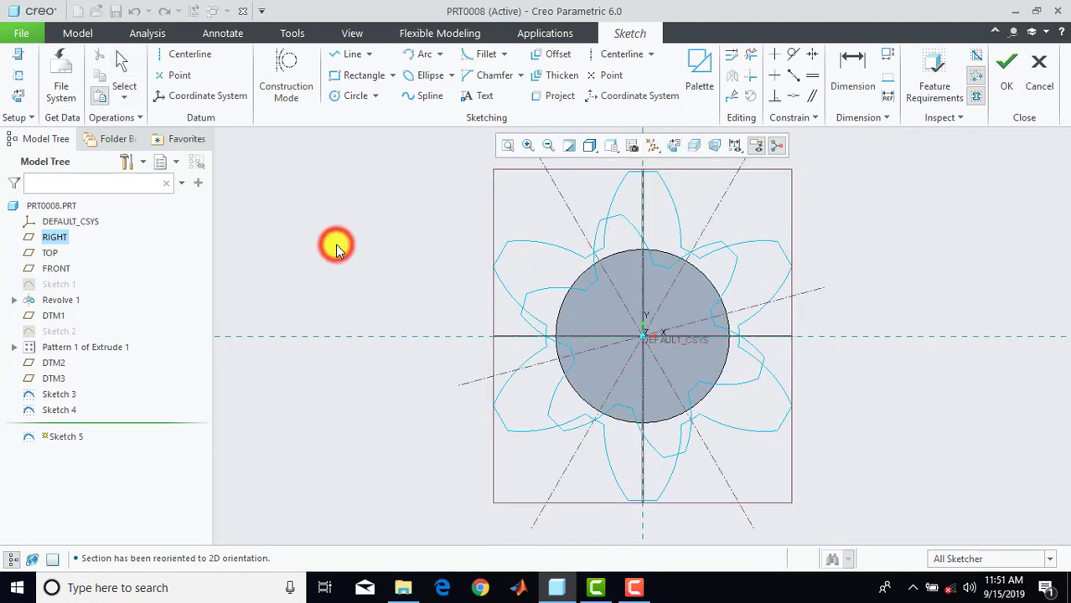
click(325, 236)
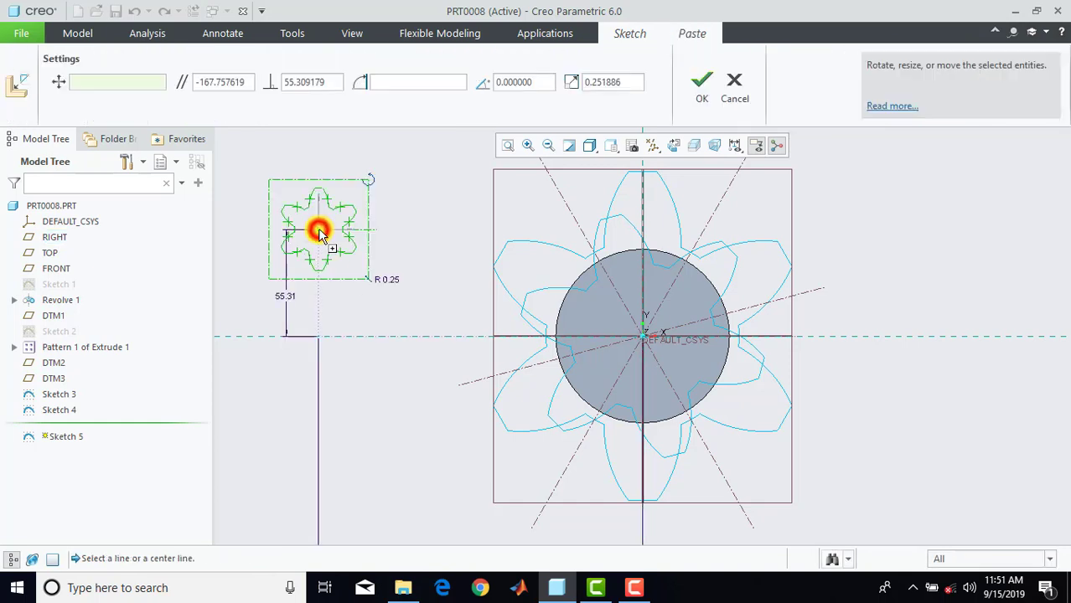
double_click(608, 83)
text(0.)
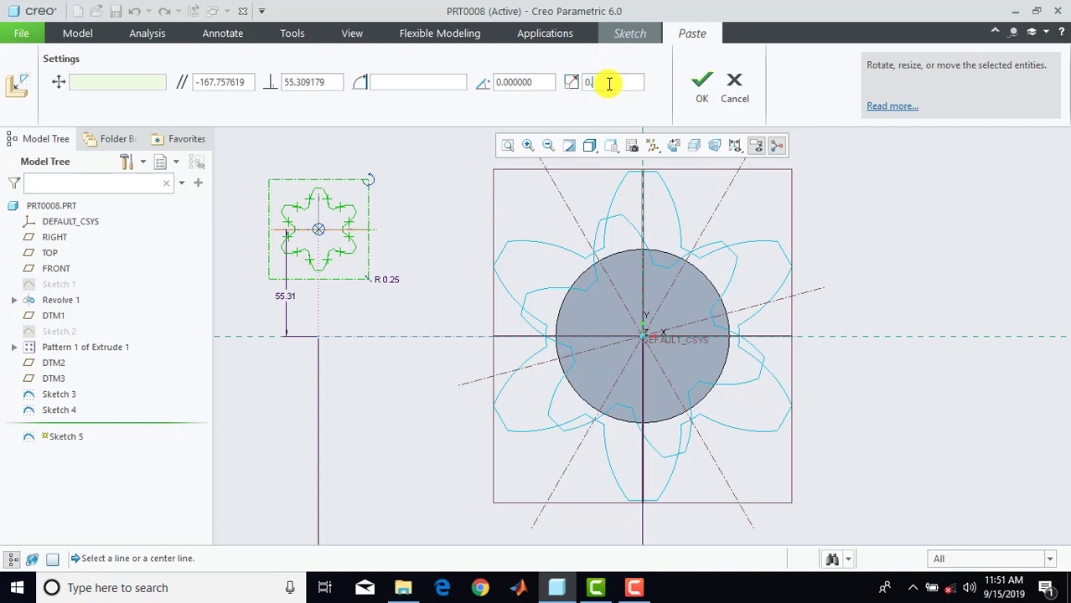
text(5)
key(Return)
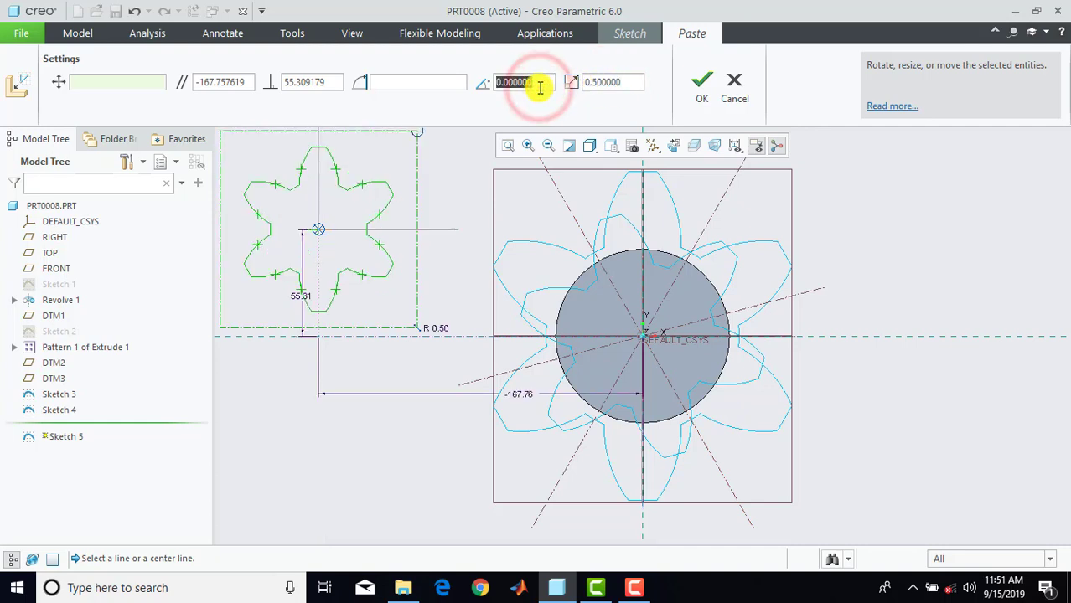
text(30)
key(Return)
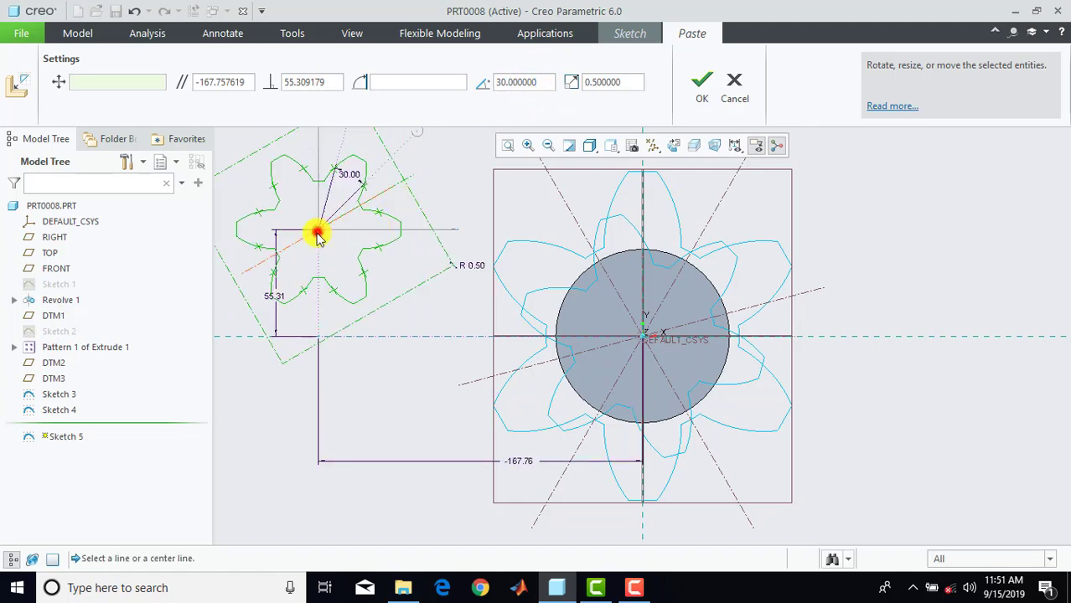
Centre the pasted half-scale outline on the sketch origin, accept the placement, finish the sketch and deselect it.
mouse_move(317, 233)
mouse_down()
mouse_move(430, 290)
mouse_move(614, 359)
mouse_move(643, 337)
mouse_up()
click(703, 92)
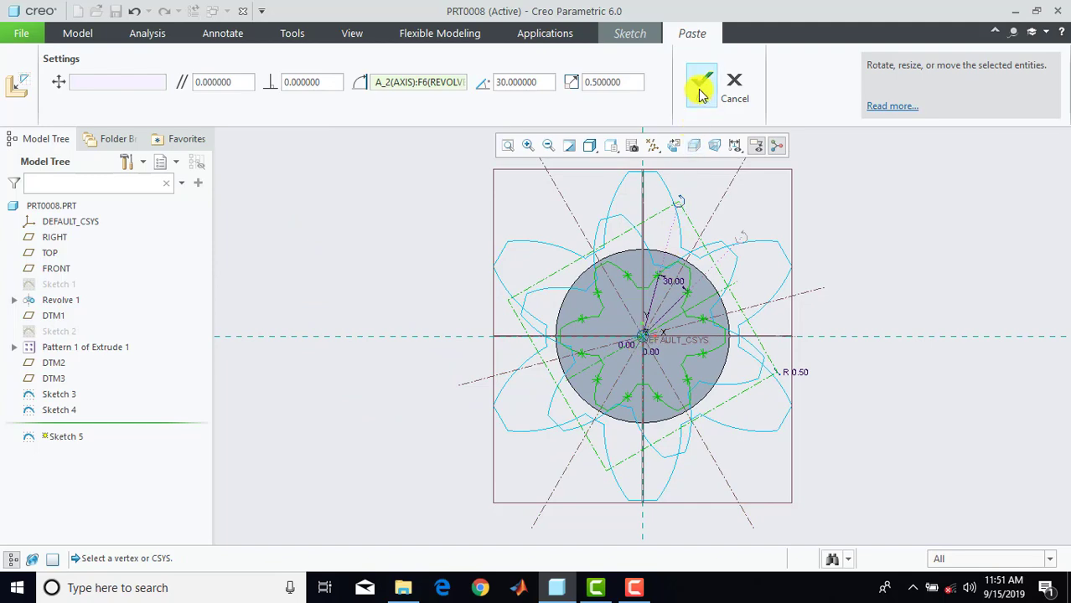
click(703, 92)
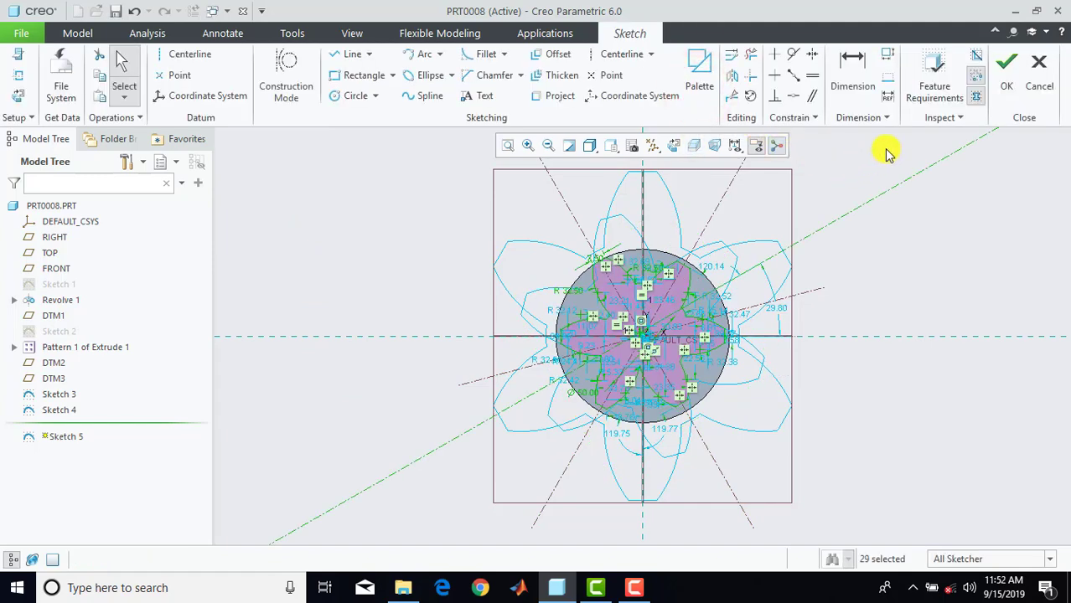
click(1006, 82)
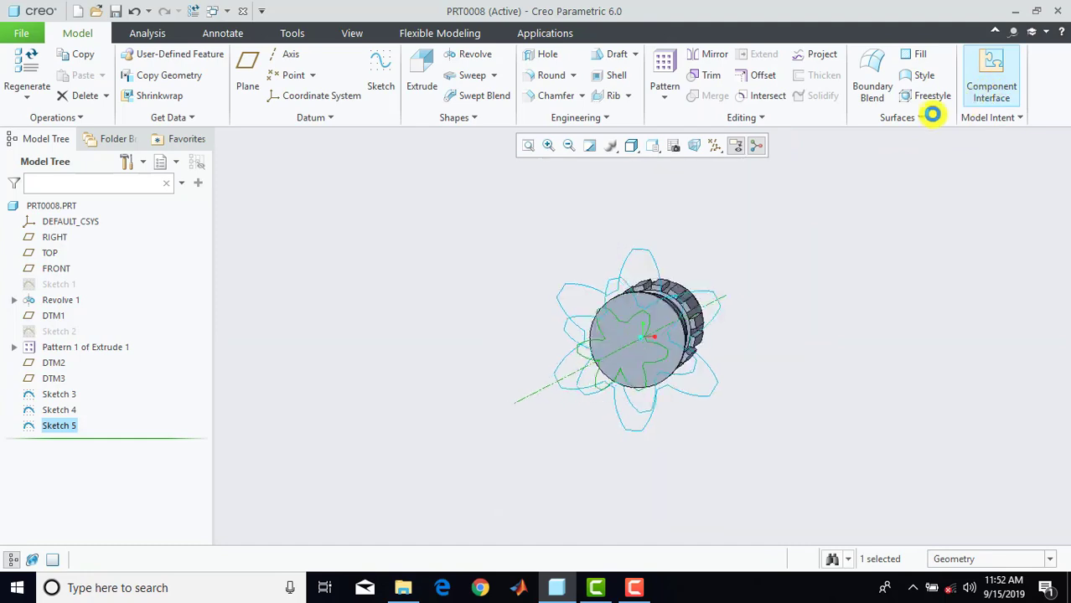
click(816, 197)
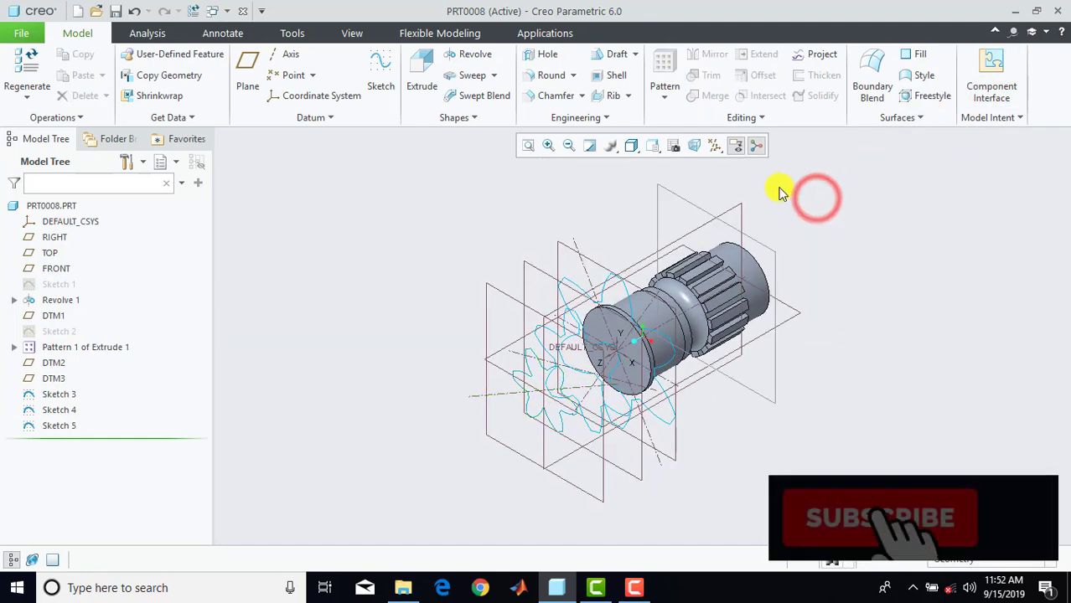
Hide all datum planes, axes and coordinate systems in the model view.
click(715, 148)
click(714, 166)
click(935, 211)
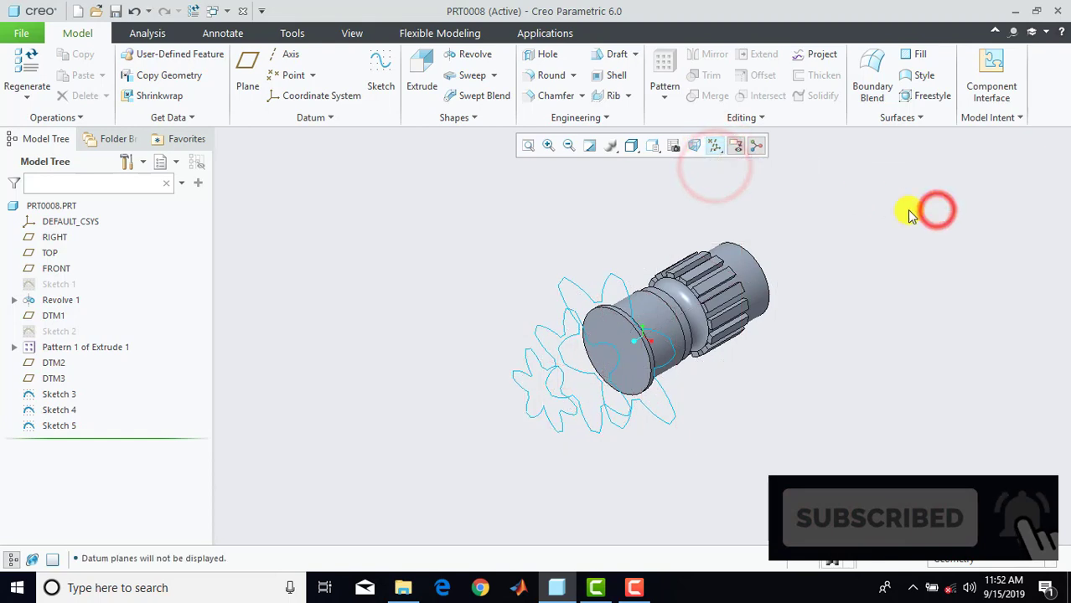
Start a solid Blend that uses selected sections and show its section list.
click(456, 118)
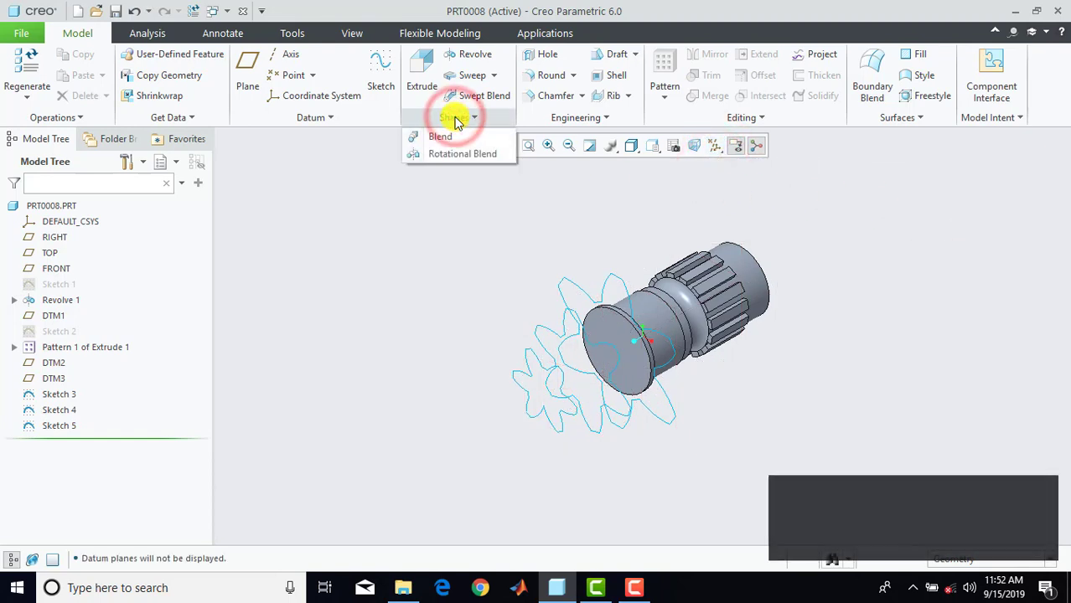
click(455, 136)
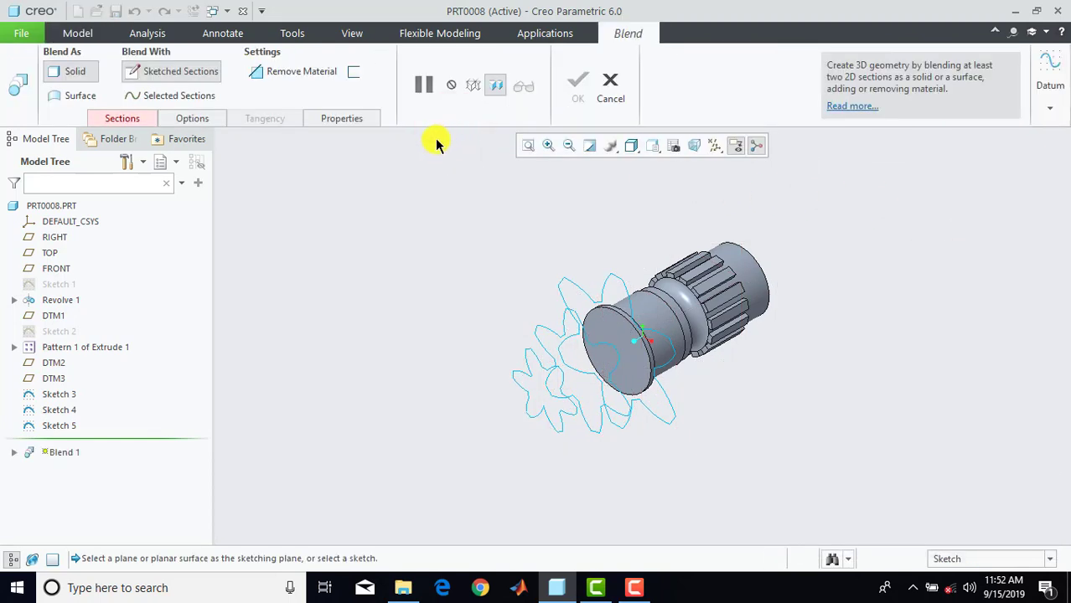
click(192, 98)
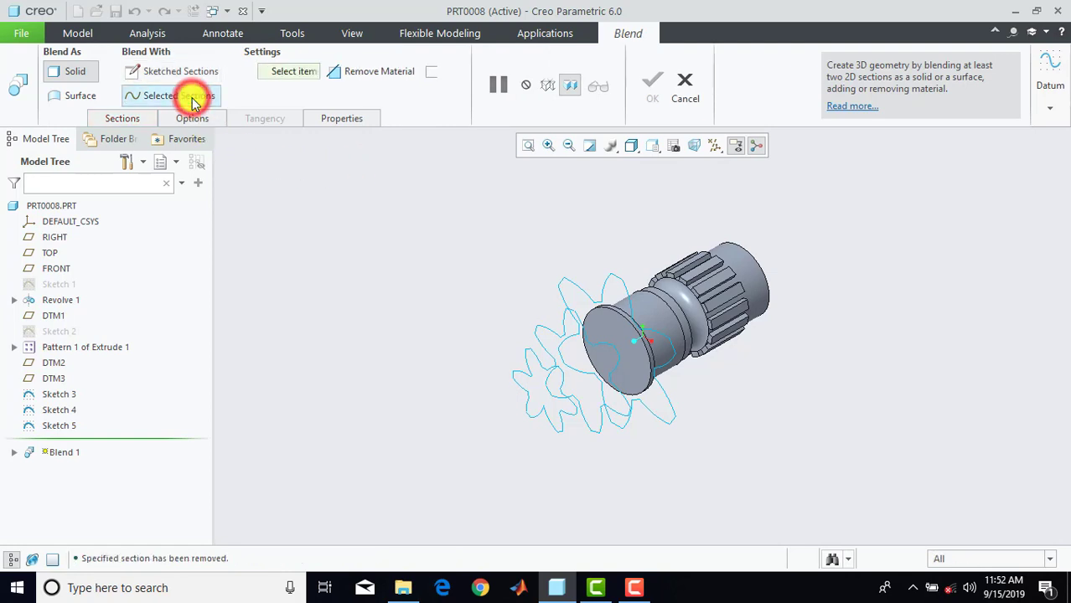
click(126, 119)
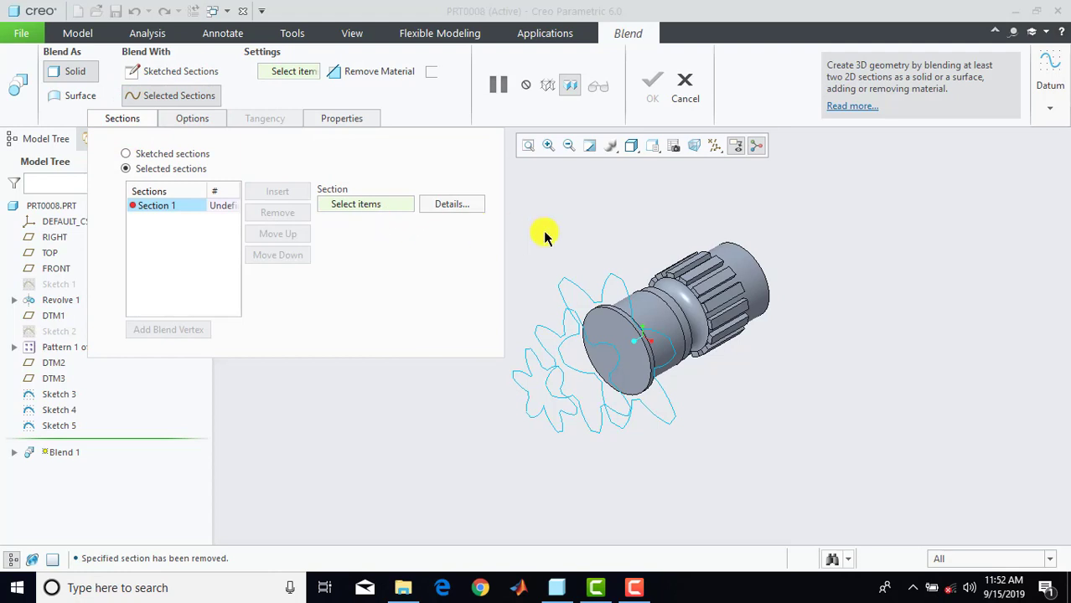
Select the three six-lug outlines, from largest to smallest, as Sections 1, 2 and 3 of the solid blend and accept the feature.
scroll(616, 287, down, 2)
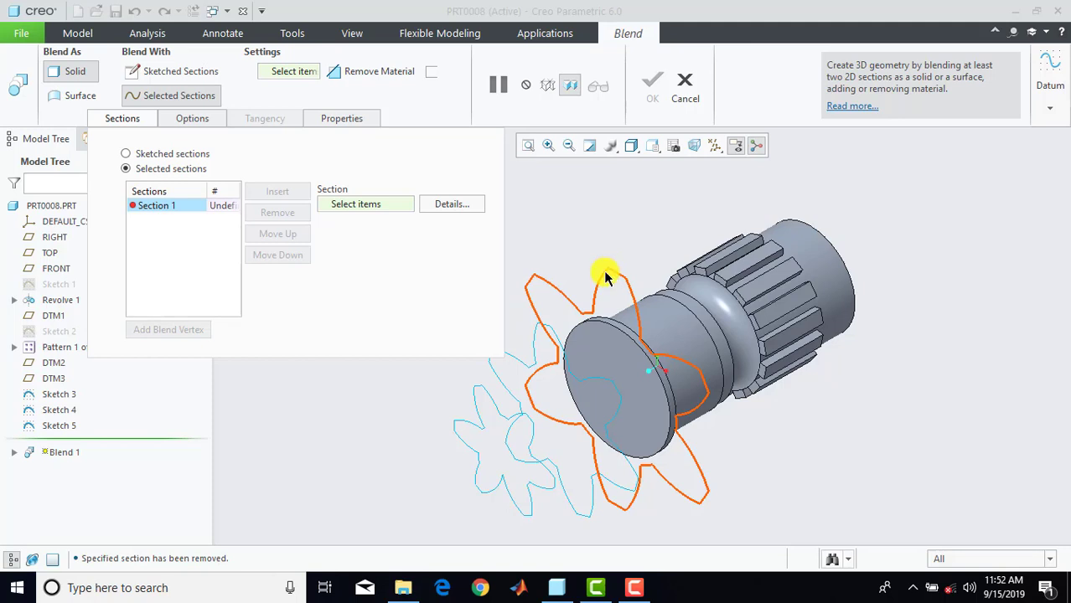
click(609, 273)
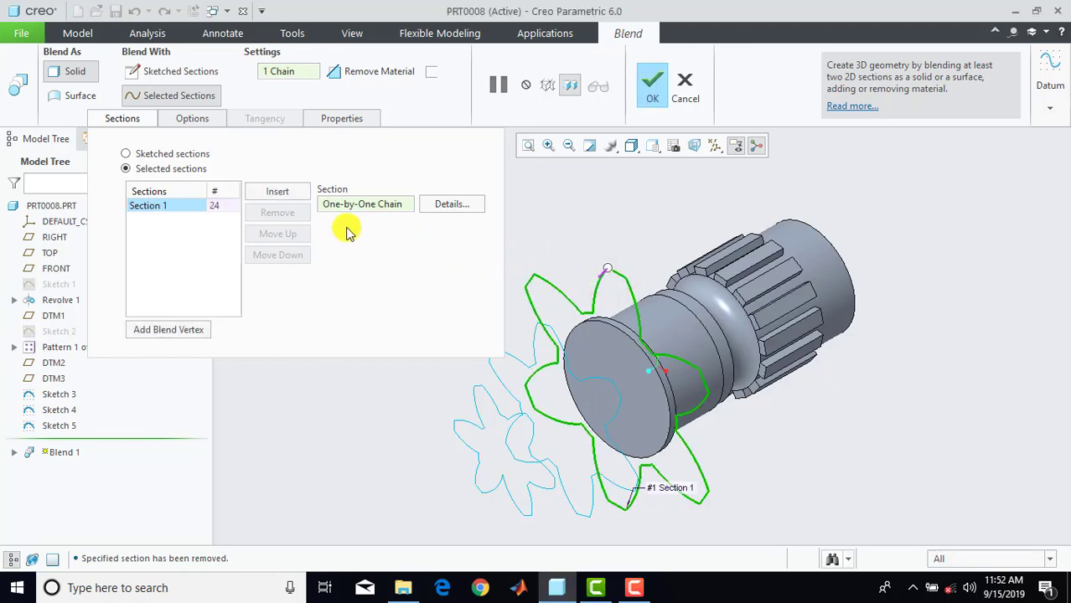
click(282, 196)
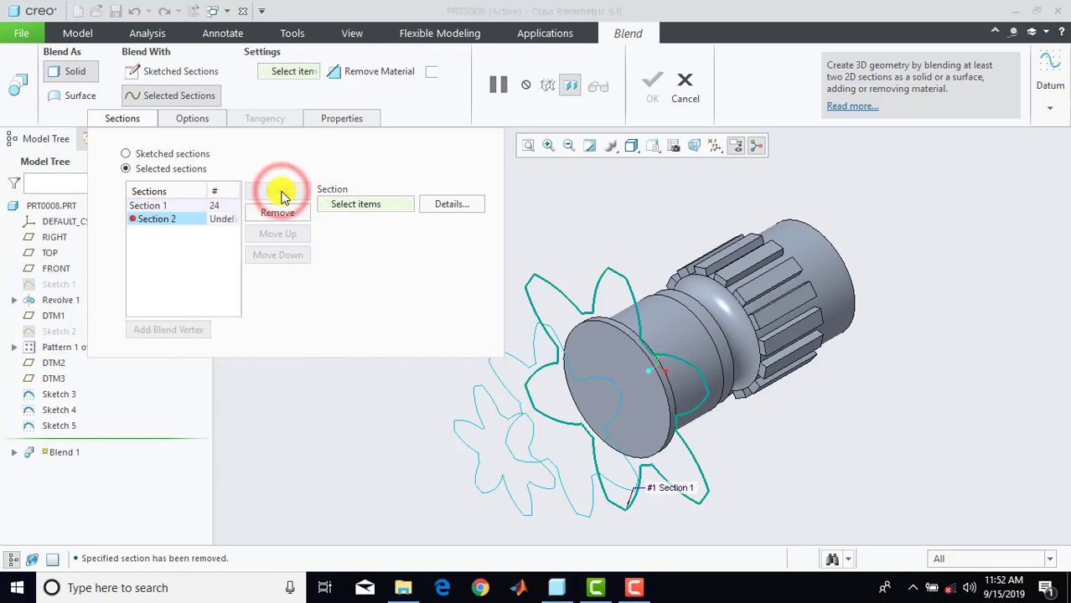
click(537, 327)
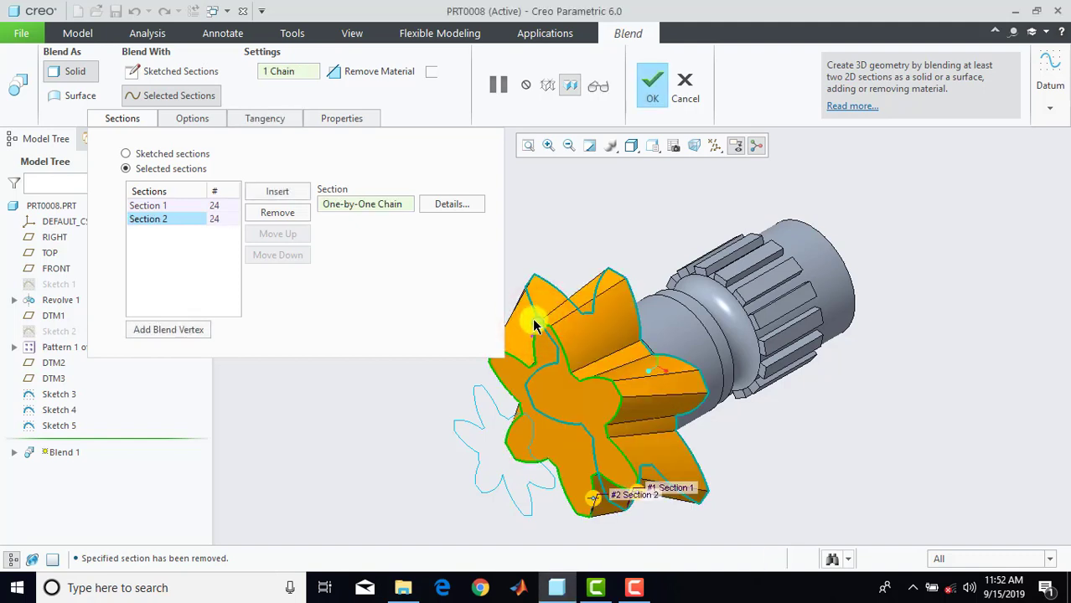
click(279, 192)
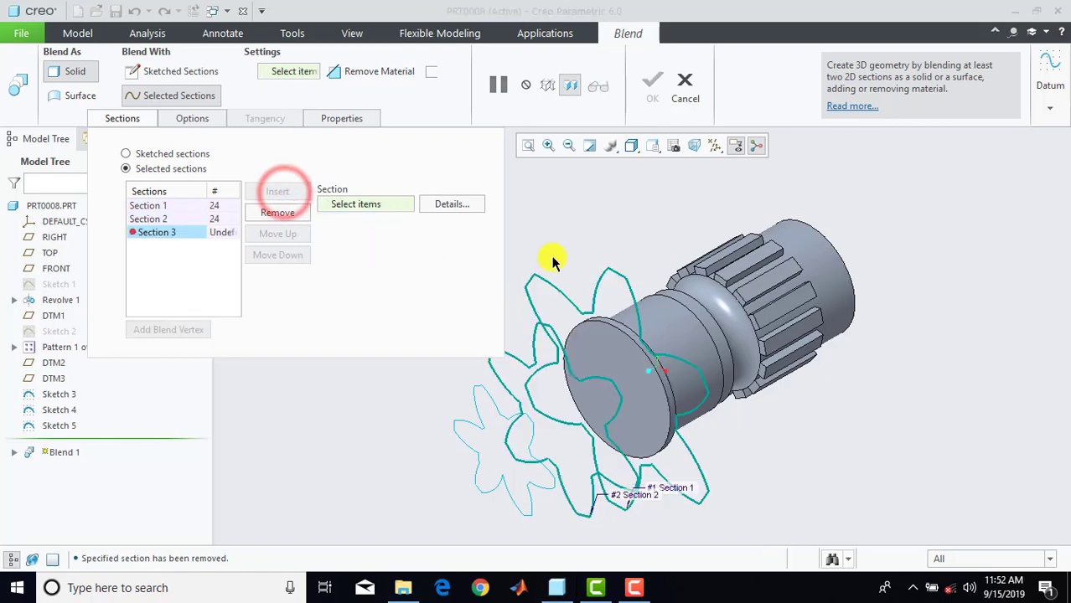
shift+middle_drag(552, 262, 652, 206)
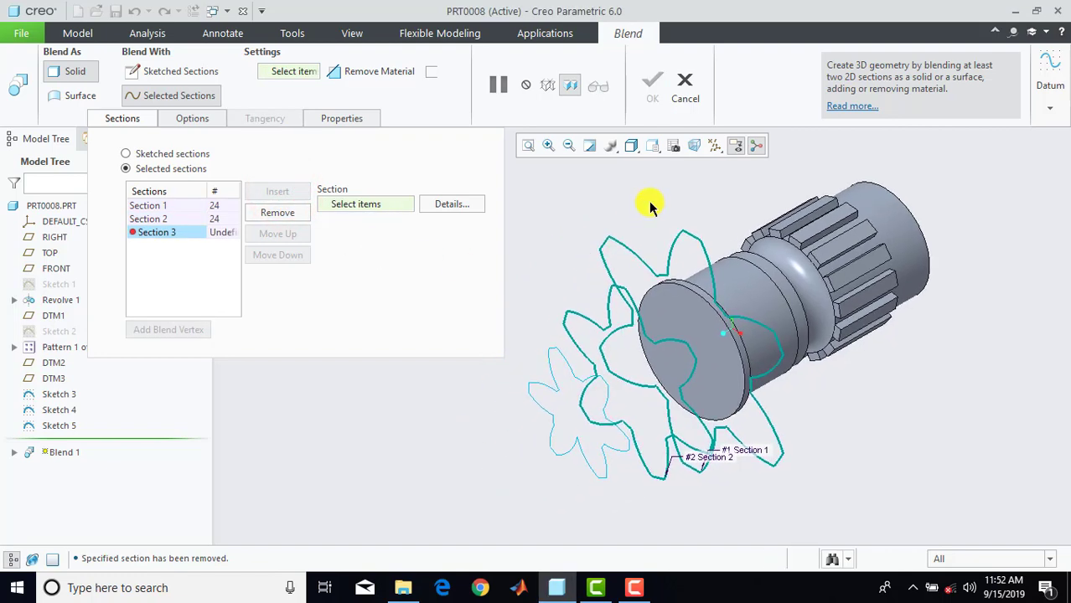
click(549, 352)
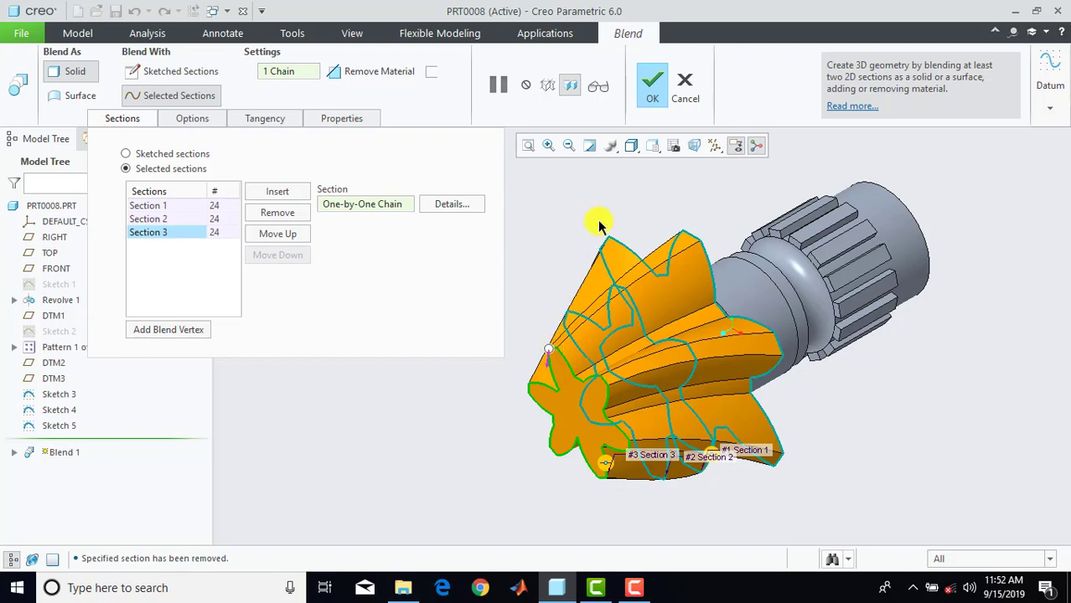
click(652, 84)
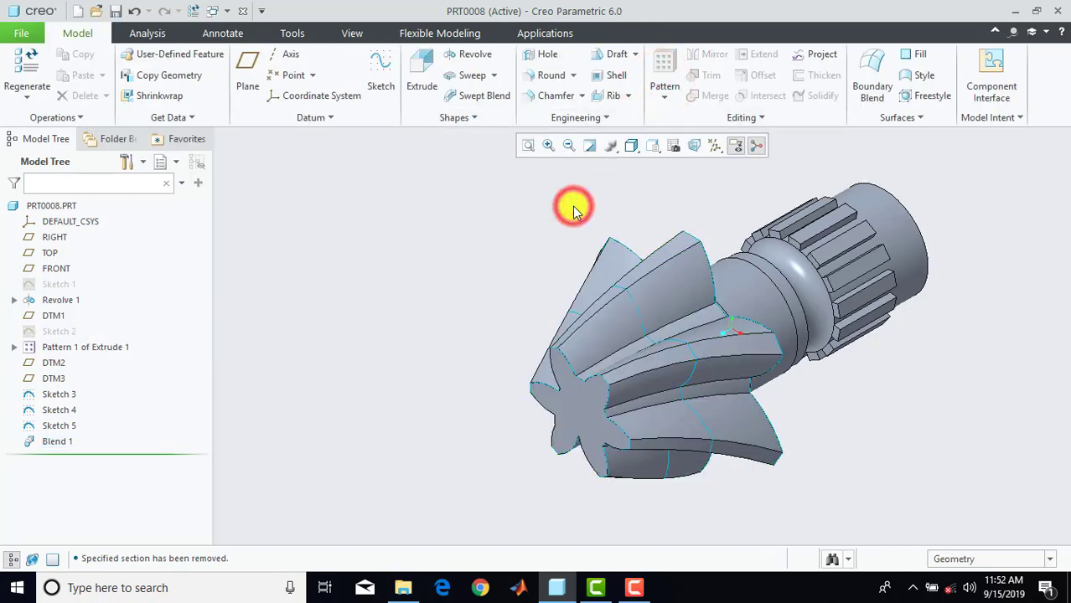
Hide Sketch 3, Sketch 4 and Sketch 5 so the blend outlines are not displayed on the model.
scroll(578, 235, down, 3)
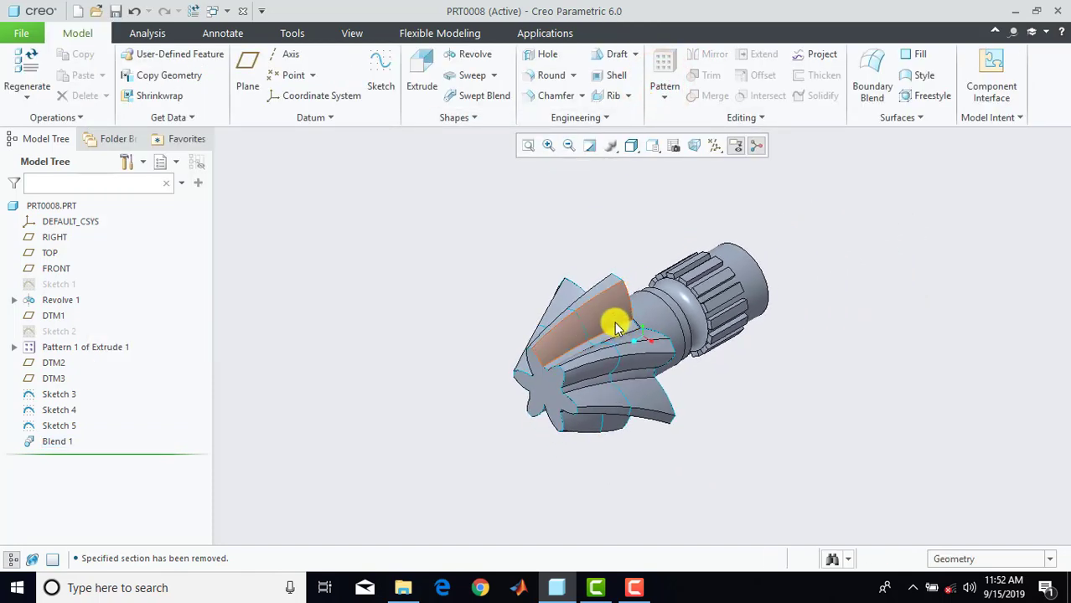
scroll(595, 325, up, 2)
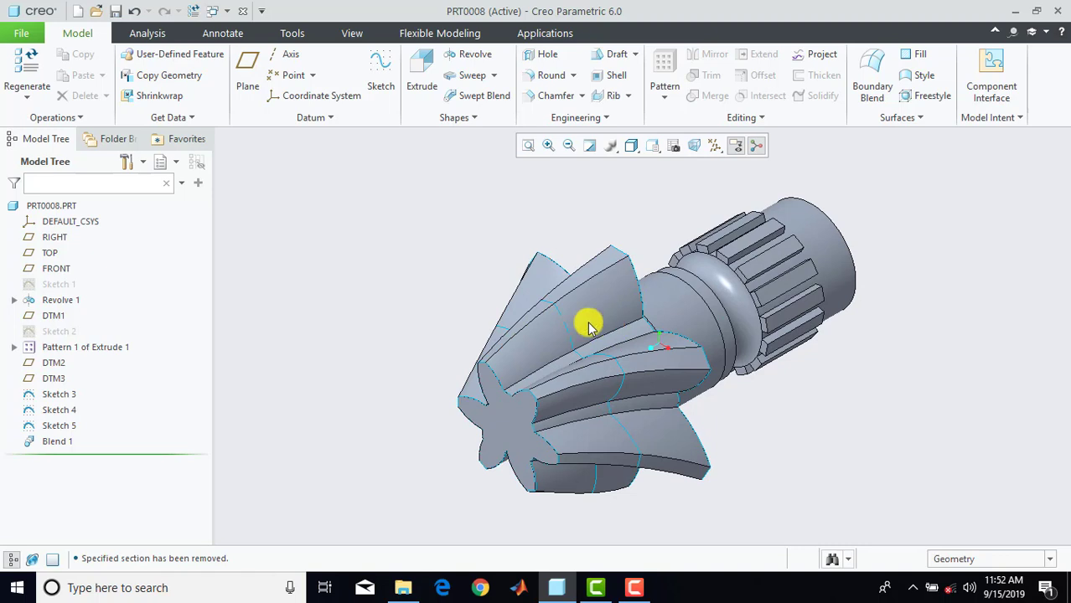
click(64, 394)
ctrl+click(64, 410)
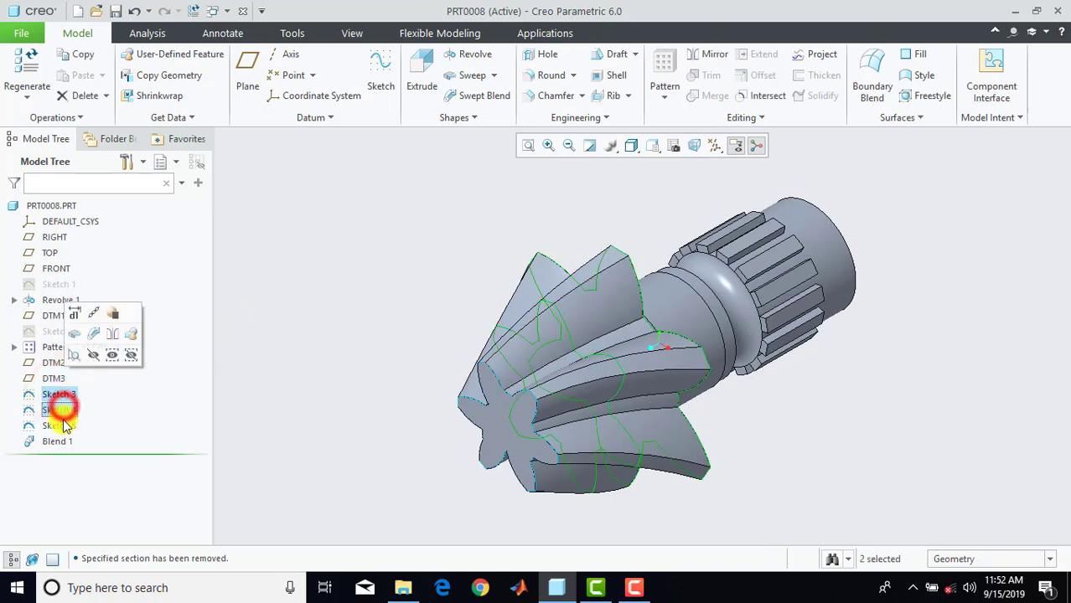
ctrl+click(62, 426)
right_click(63, 425)
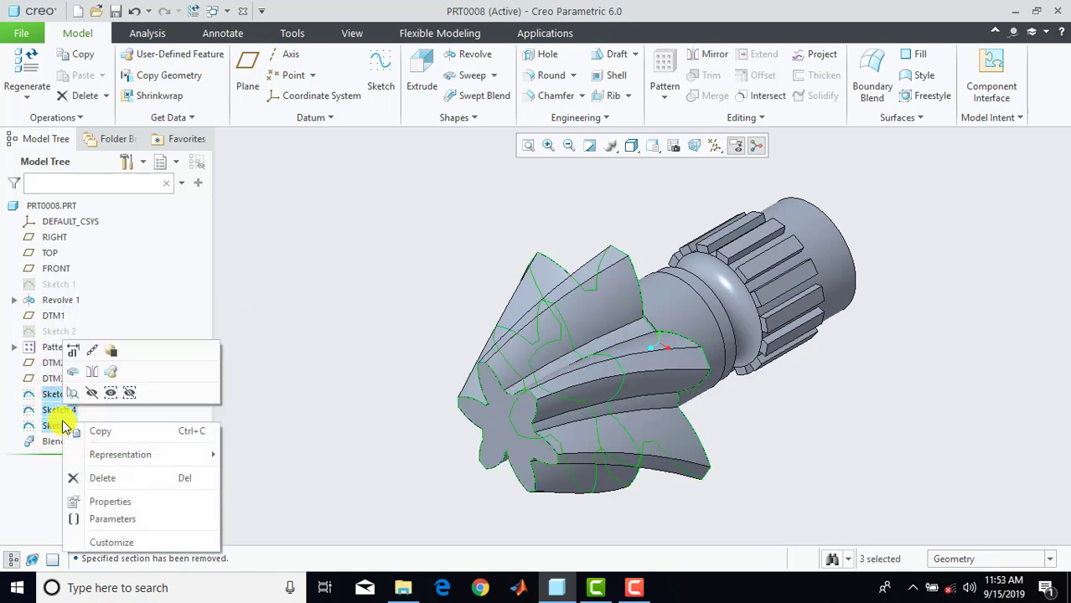
click(90, 390)
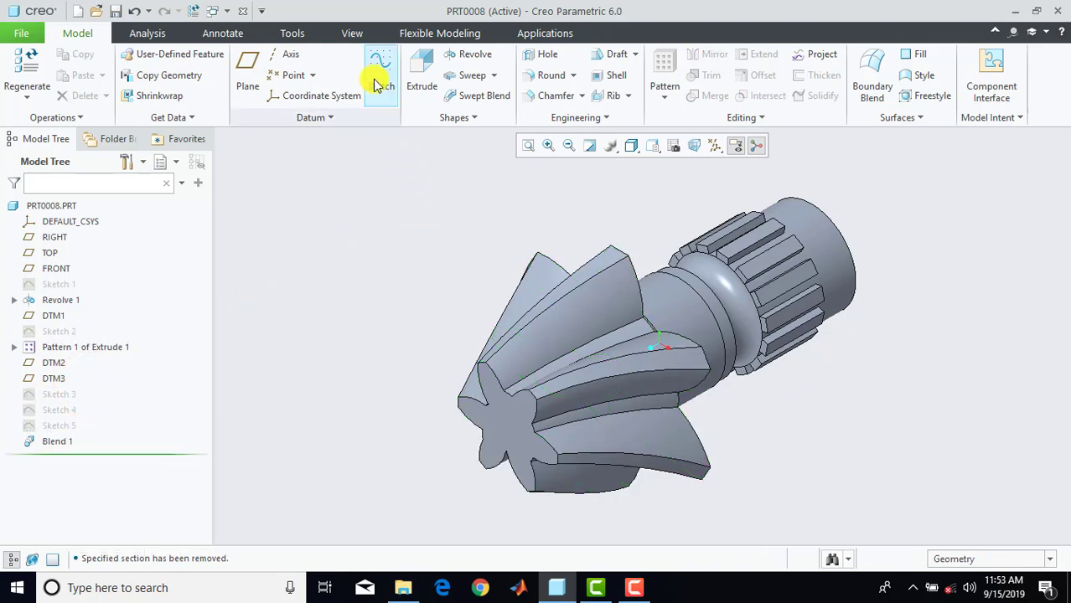
Apply a dark grey metal appearance from the std-metals.dmt library to the whole part PRT0008.PRT and deselect it.
click(352, 31)
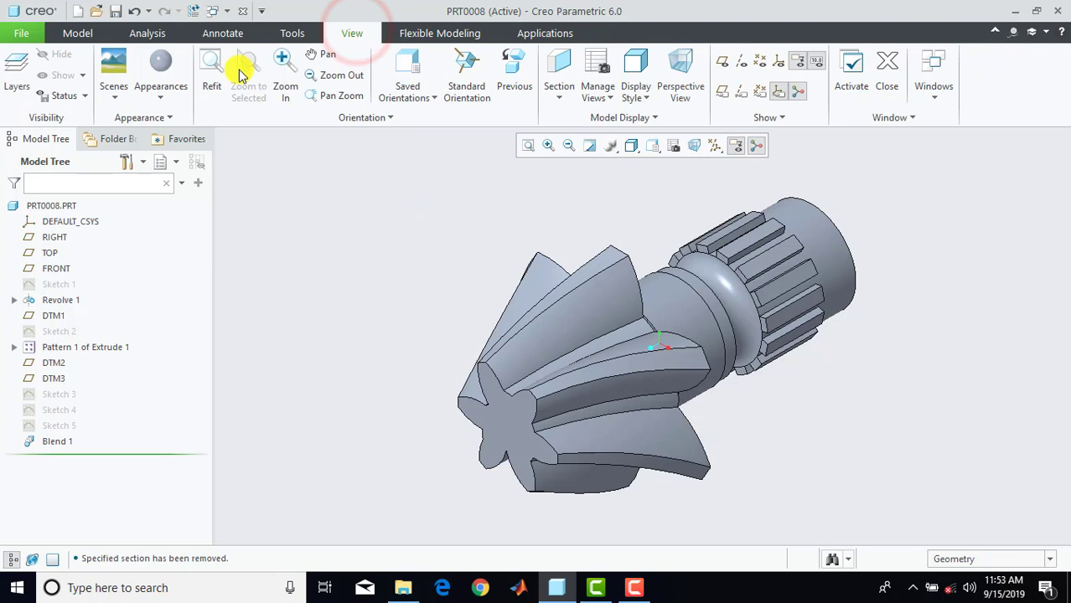
click(160, 67)
click(317, 356)
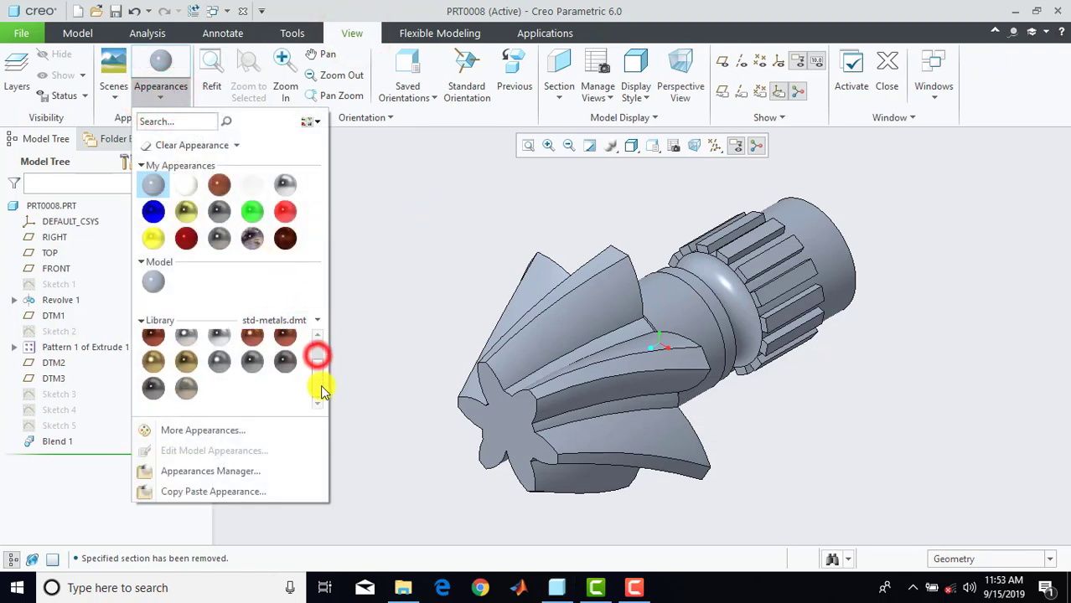
click(154, 400)
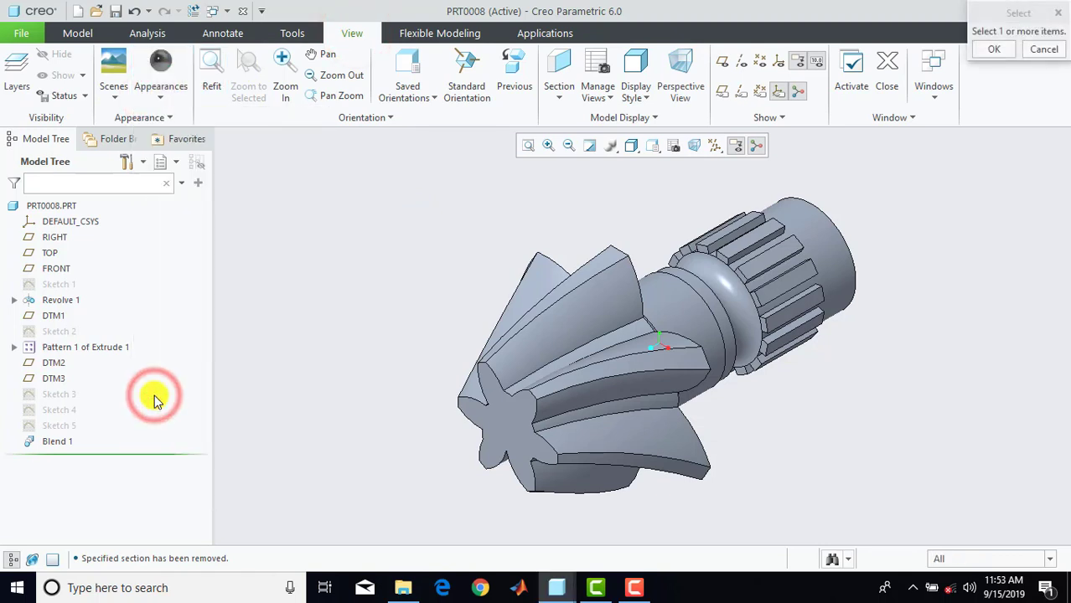
click(69, 207)
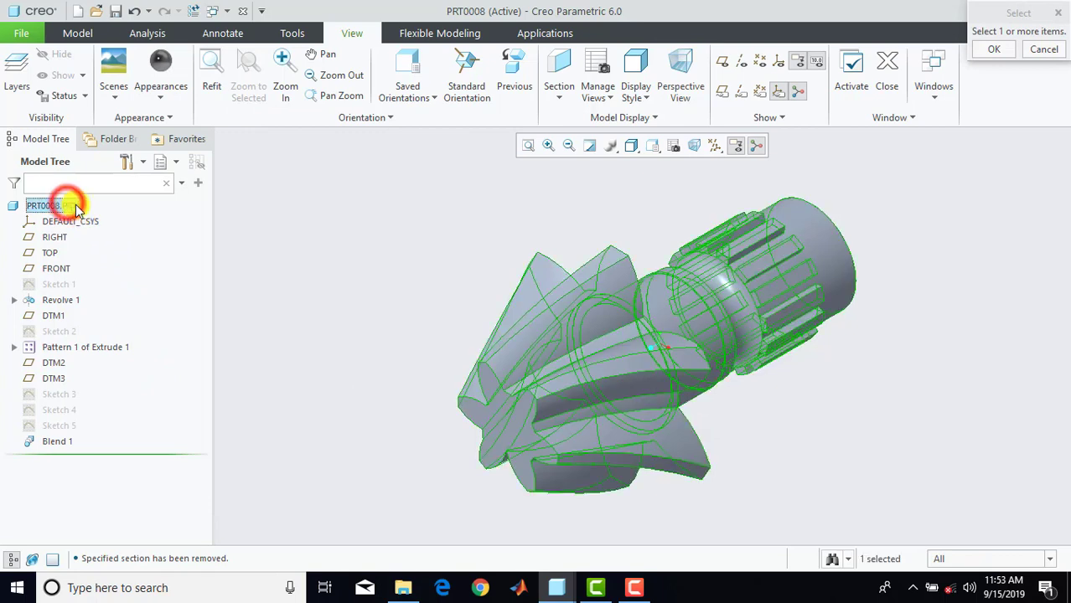
click(993, 49)
click(946, 216)
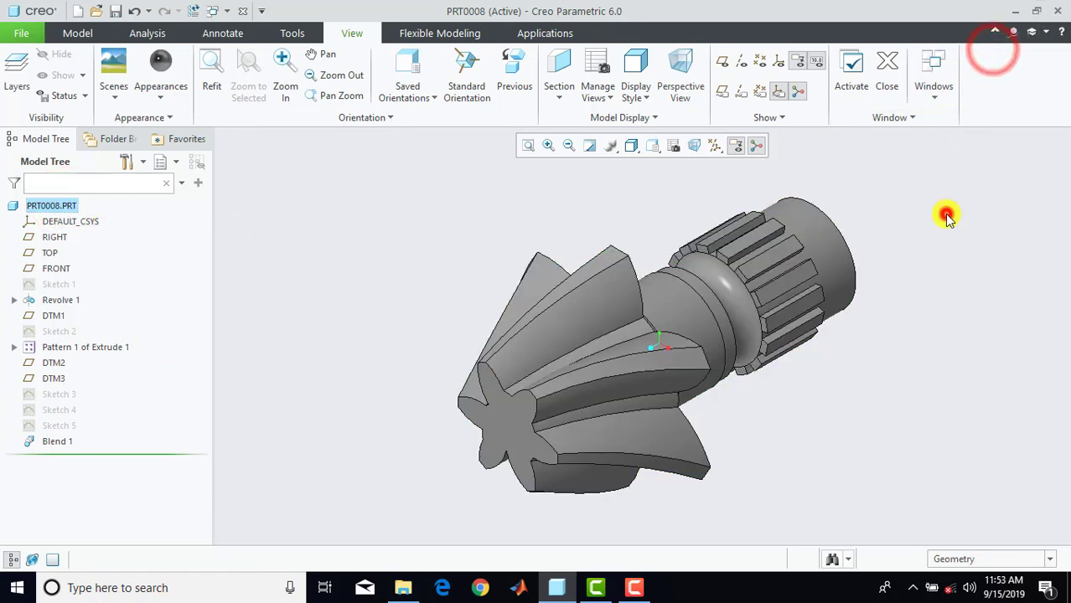
Open Render Studio and set real-time rendering to the Performance Mode lighting preset with Global Illumination enabled.
click(545, 35)
click(528, 95)
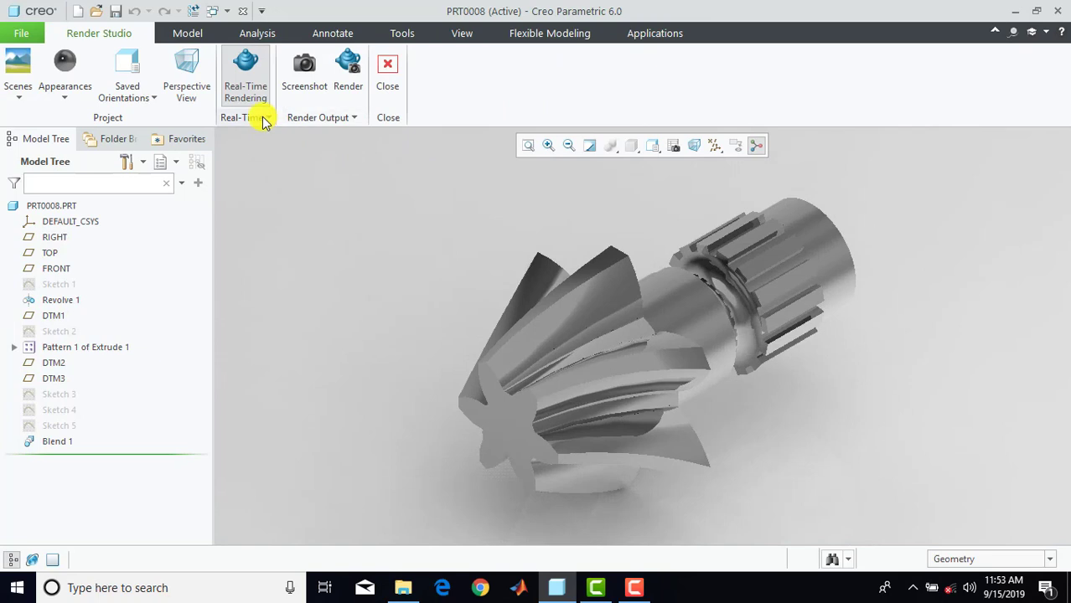
click(264, 117)
click(252, 135)
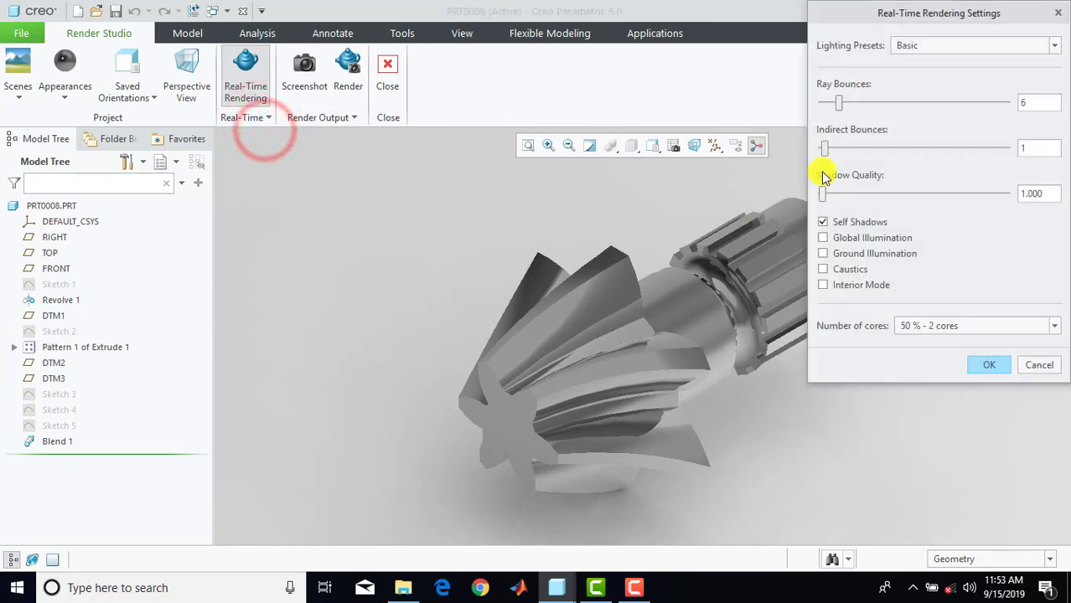
click(915, 46)
click(930, 64)
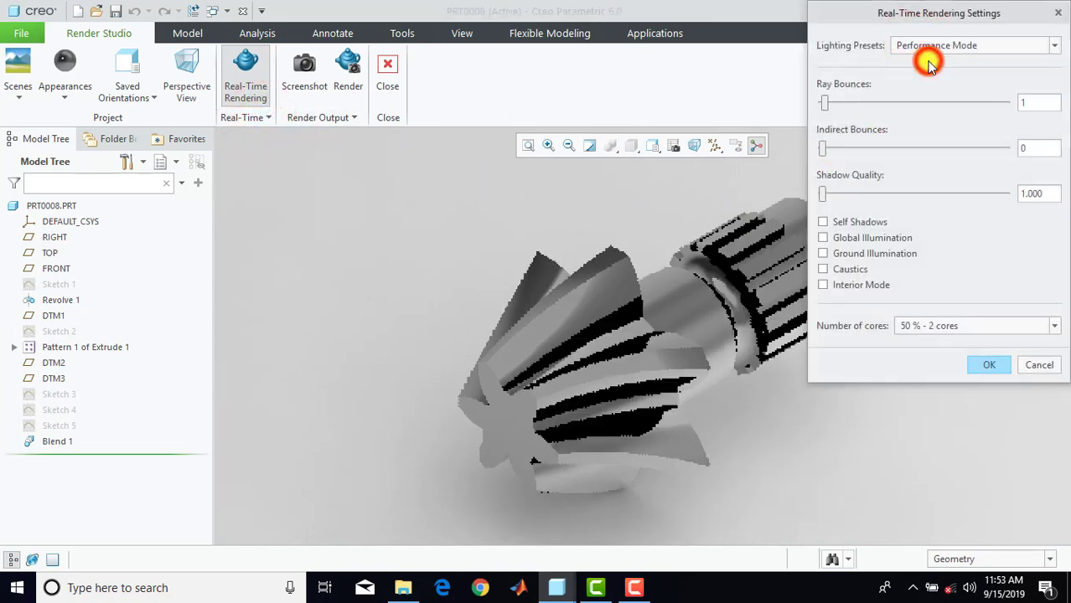
click(824, 241)
click(975, 365)
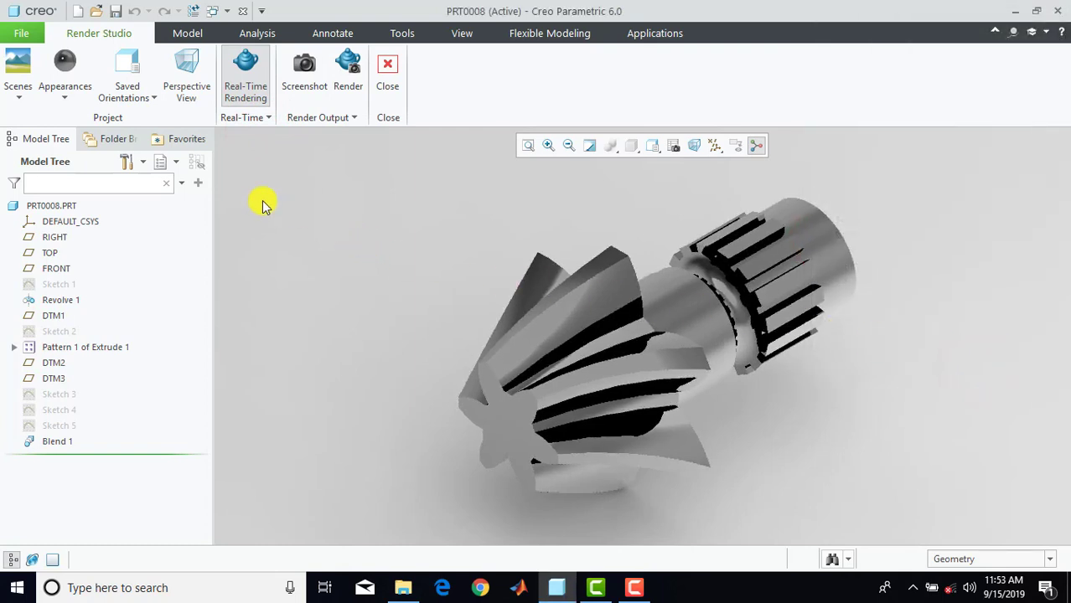
Change the scene background from Environment to Color and close the scene editor.
click(18, 92)
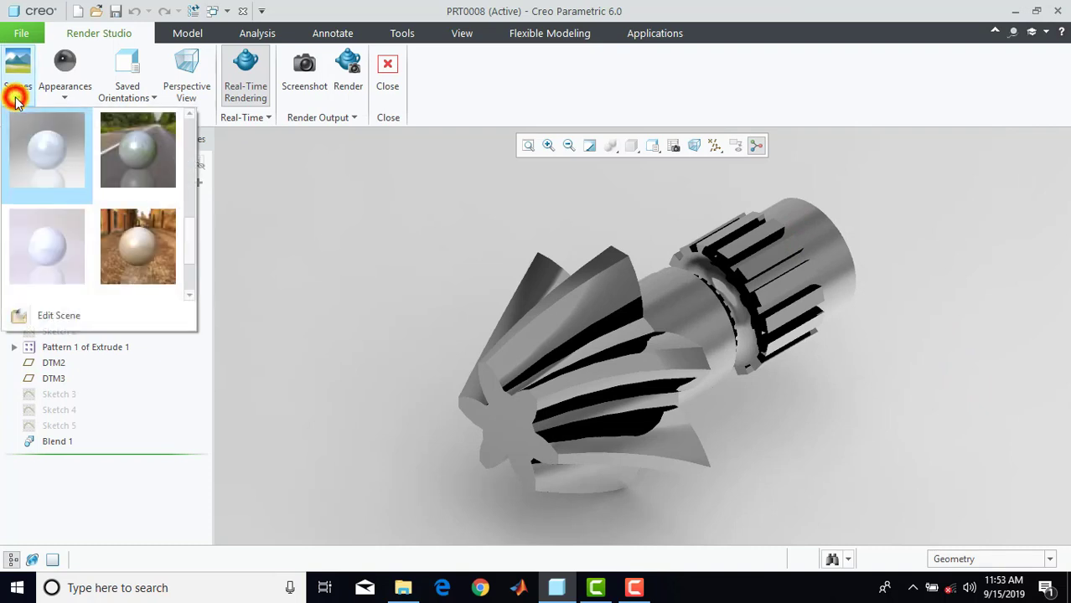
click(66, 319)
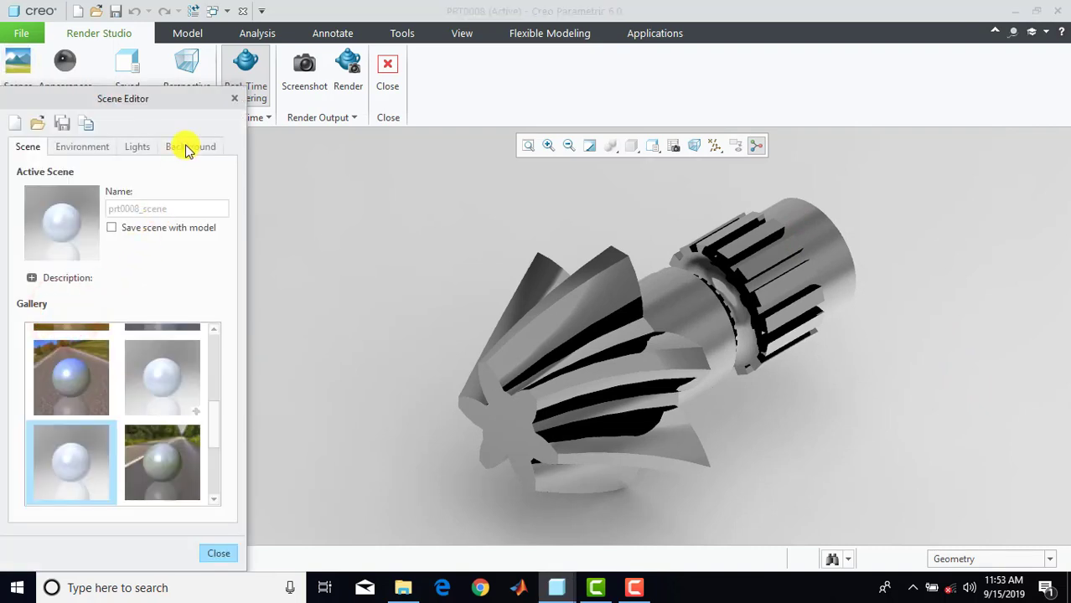
click(188, 148)
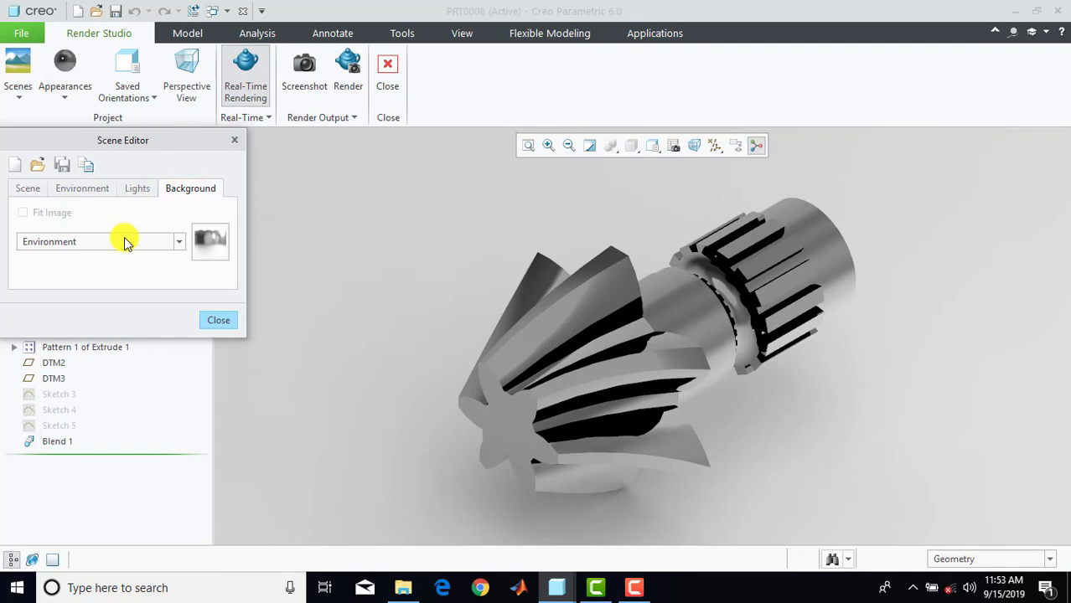
click(126, 242)
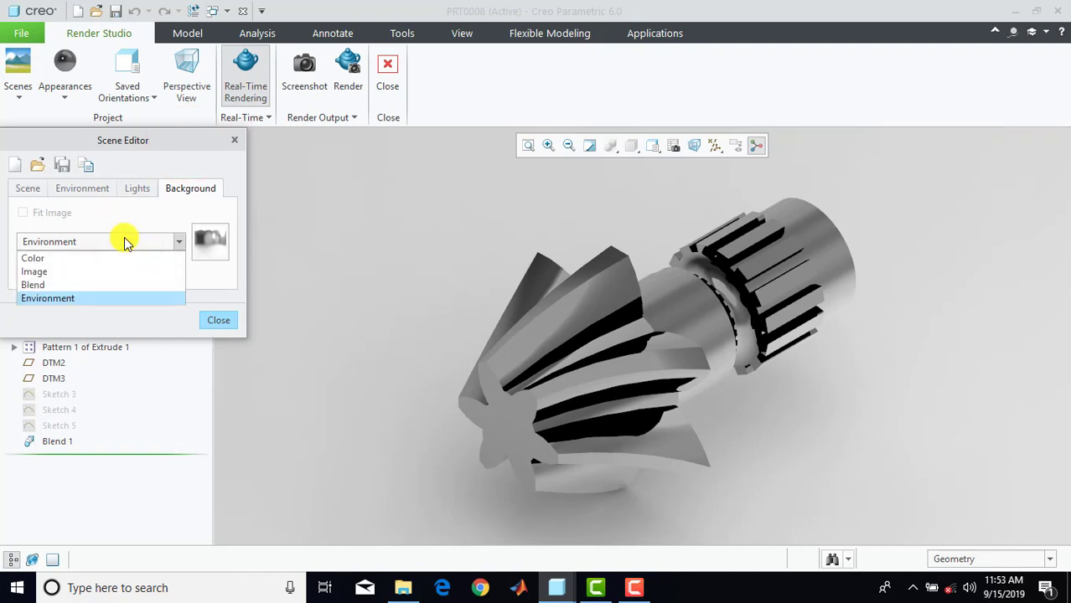
click(124, 259)
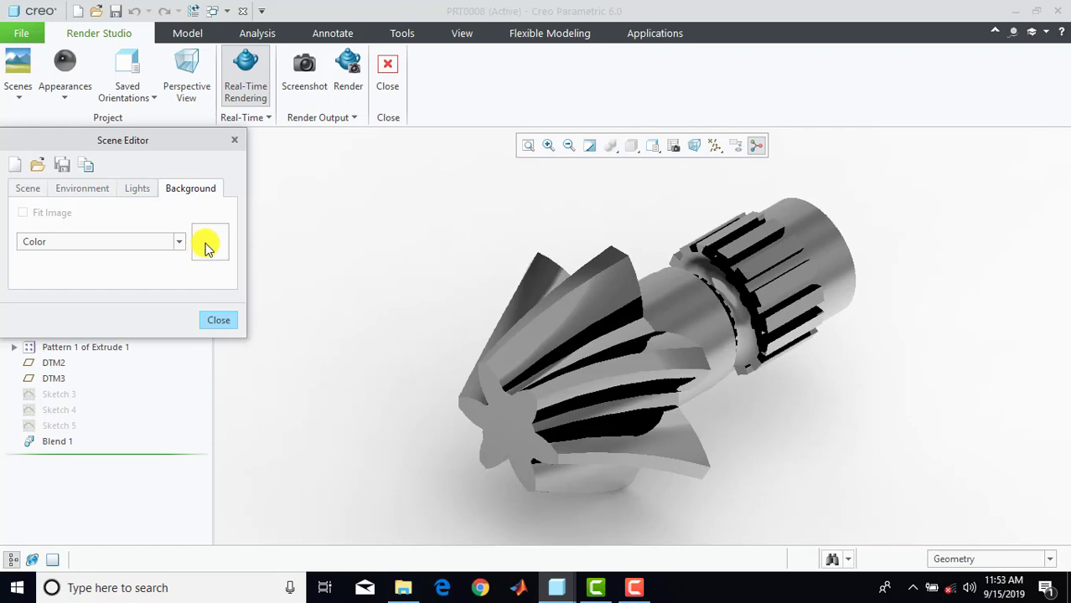
click(216, 321)
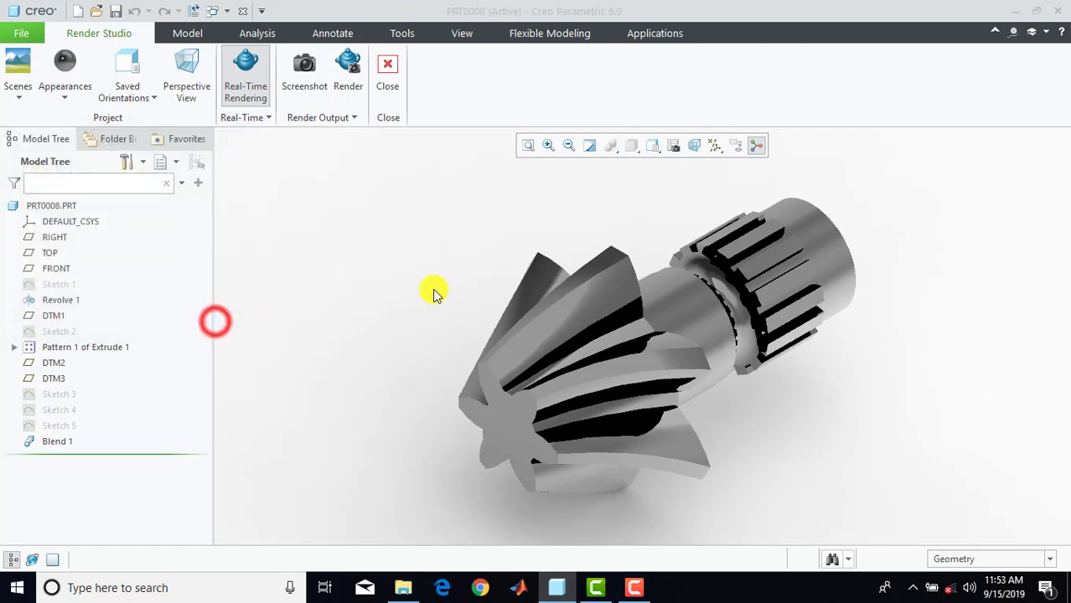
click(651, 229)
scroll(771, 392, up, 1)
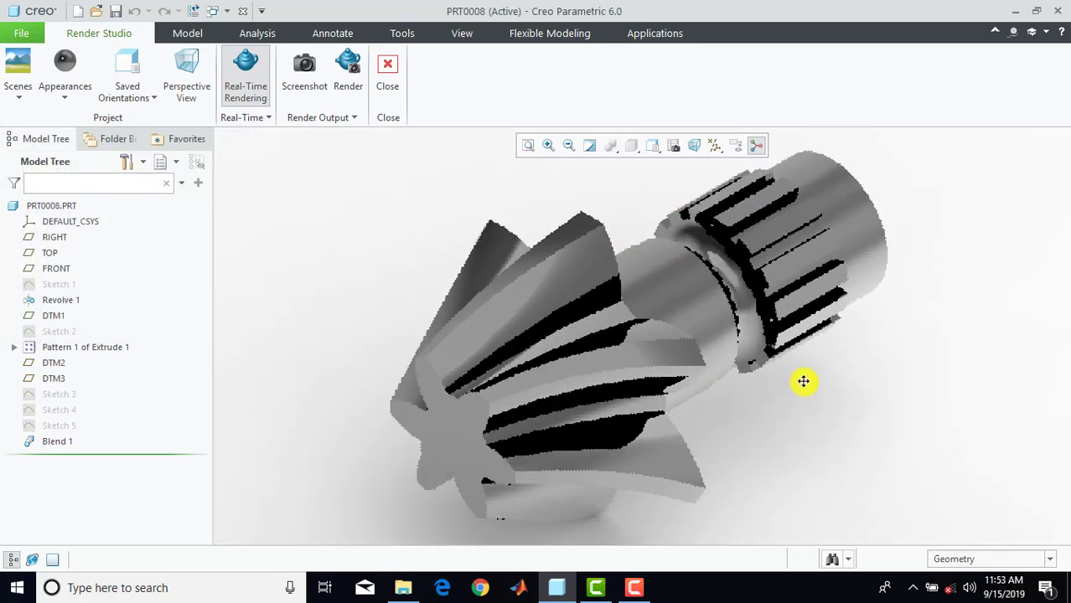